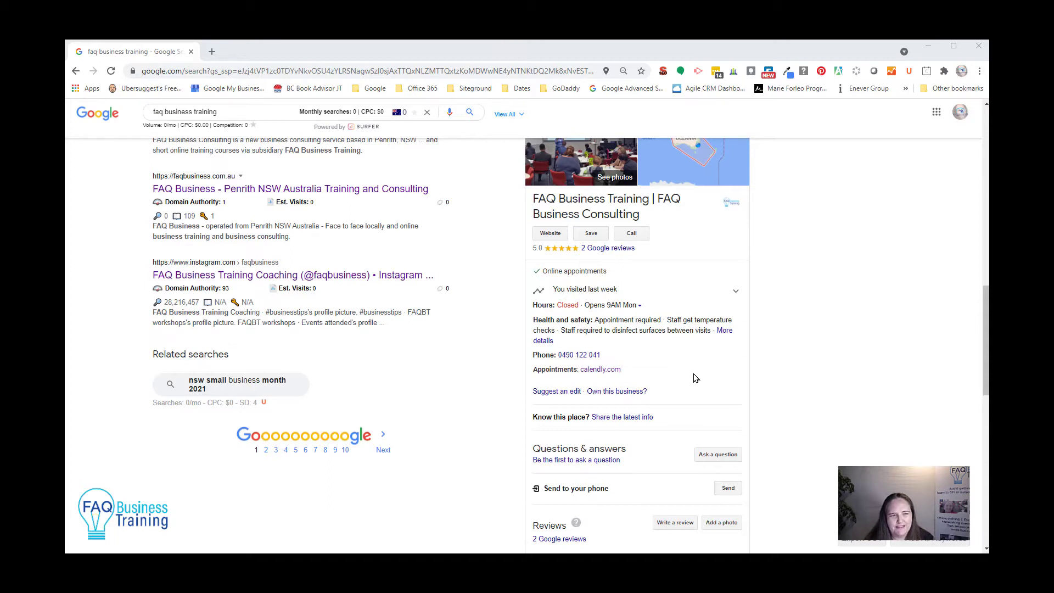
- Look through the FAQ Business Training listing in the search results, view its photo gallery and return to the results
{"action": "scroll", "coordinate": [694, 377], "scroll_direction": "down", "scroll_amount": 2}
{"action": "scroll", "coordinate": [694, 378], "scroll_direction": "down", "scroll_amount": 2}
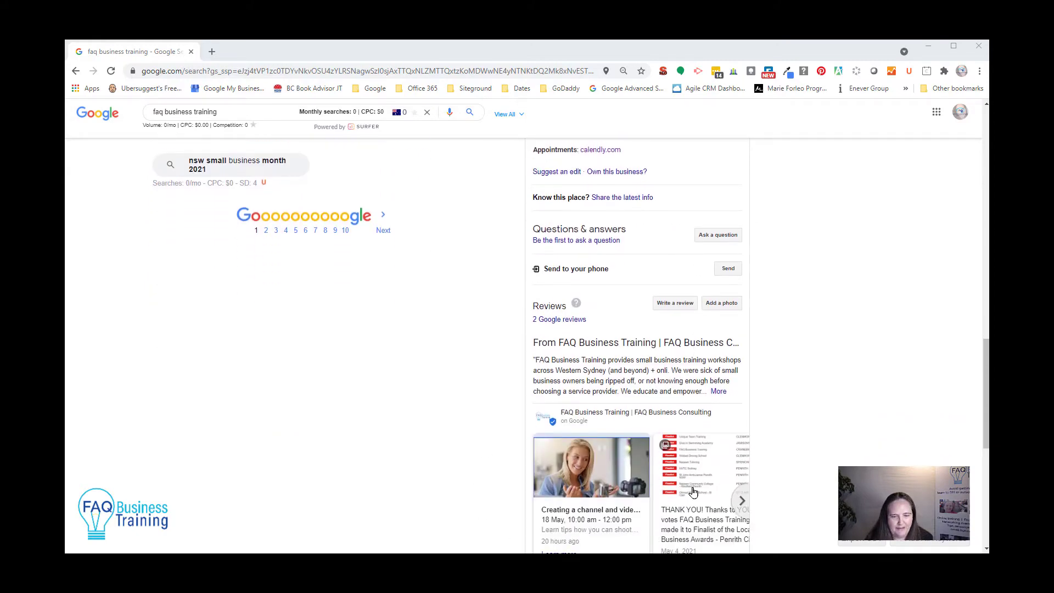
{"action": "scroll", "coordinate": [672, 483], "scroll_direction": "up", "scroll_amount": 10}
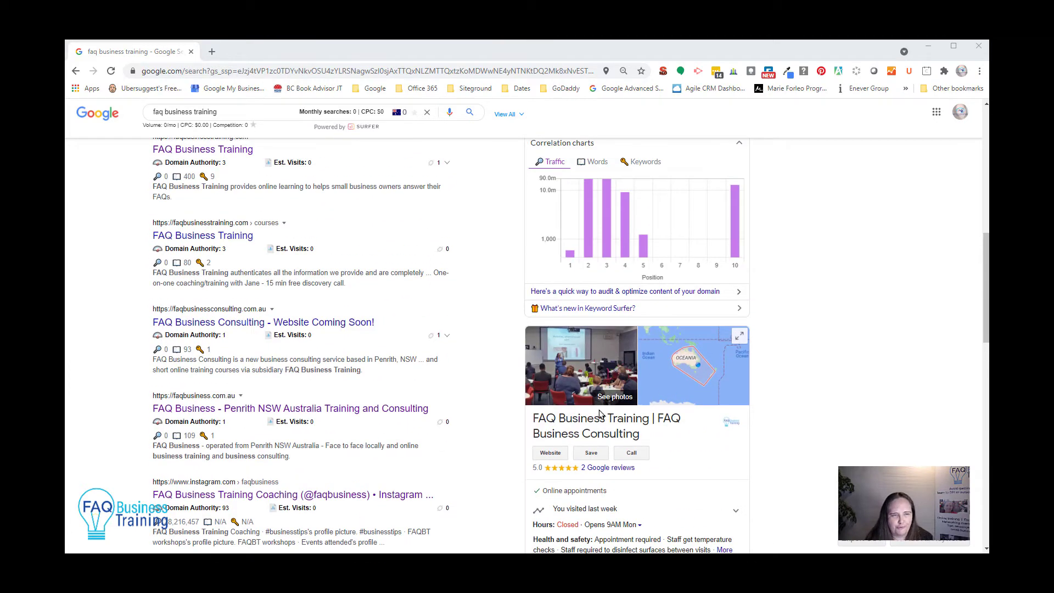
{"action": "left_click", "coordinate": [623, 401]}
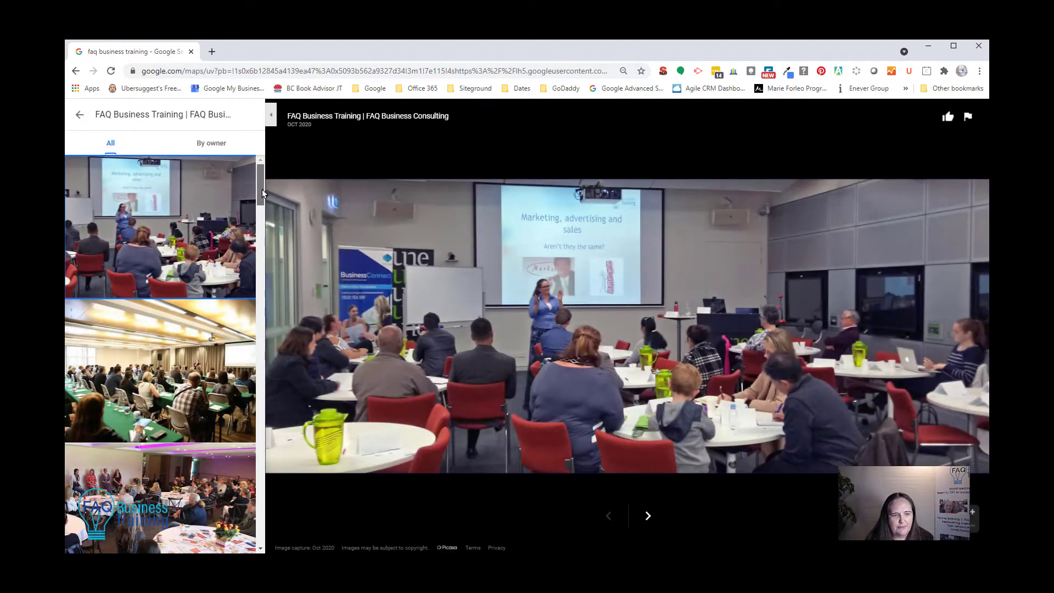
{"action": "mouse_move", "coordinate": [262, 189]}
{"action": "left_mouse_down"}
{"action": "mouse_move", "coordinate": [262, 379]}
{"action": "mouse_move", "coordinate": [285, 164]}
{"action": "left_mouse_up"}
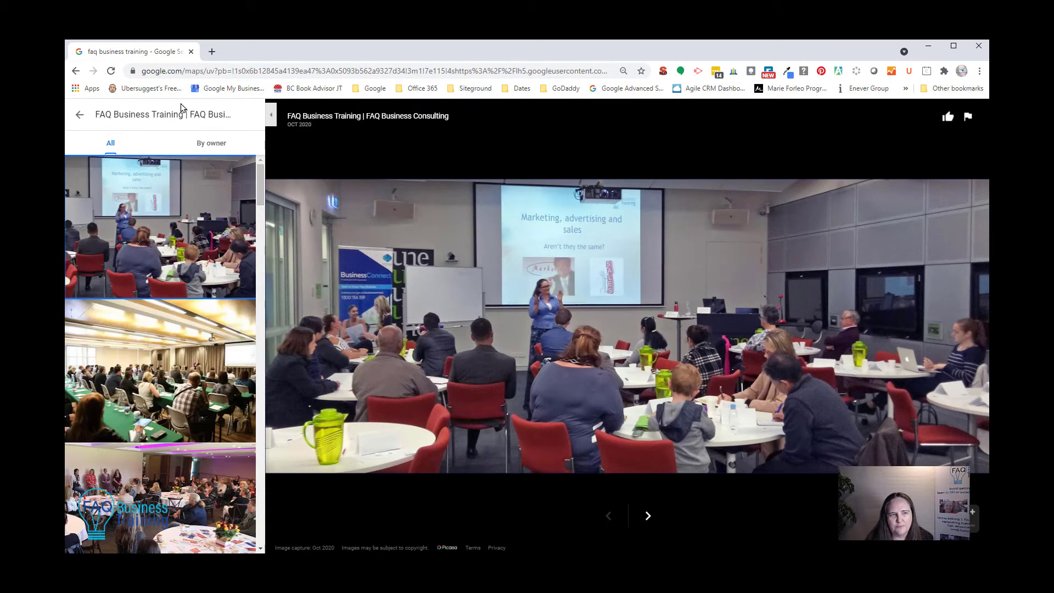
{"action": "left_click", "coordinate": [80, 114]}
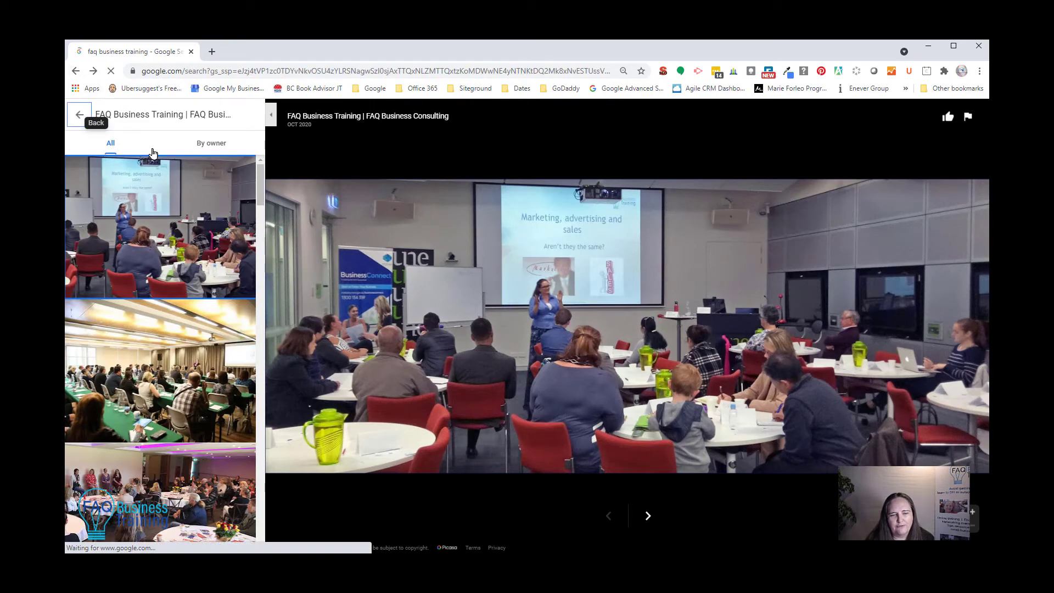
{"action": "scroll", "coordinate": [607, 299], "scroll_direction": "down", "scroll_amount": 7}
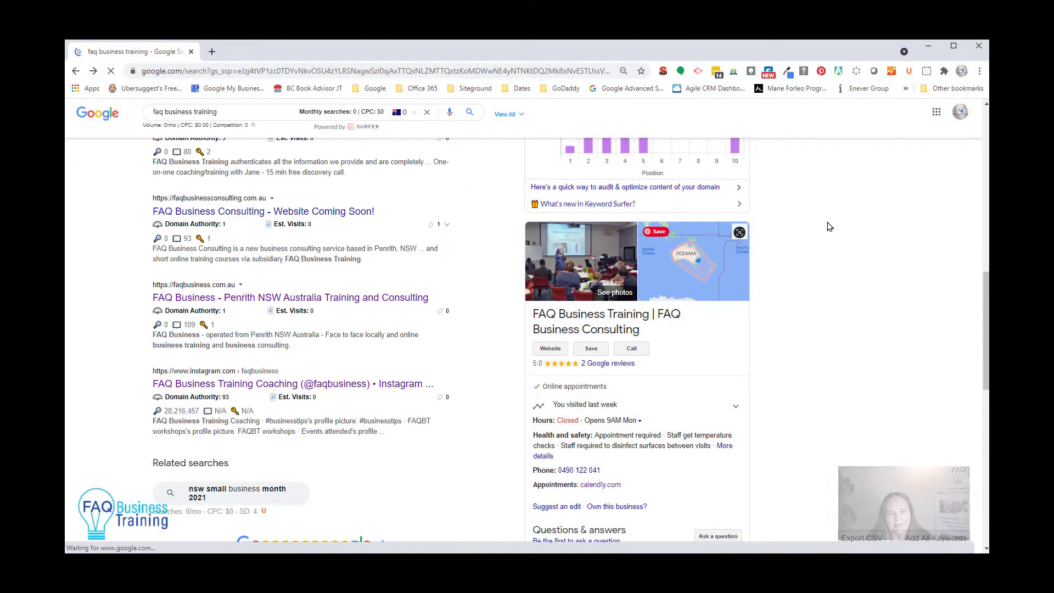
- Search for "google my business" in a new browser tab, open the official Google My Business site and dismiss its COVID-19 notice
{"action": "left_click", "coordinate": [211, 52]}
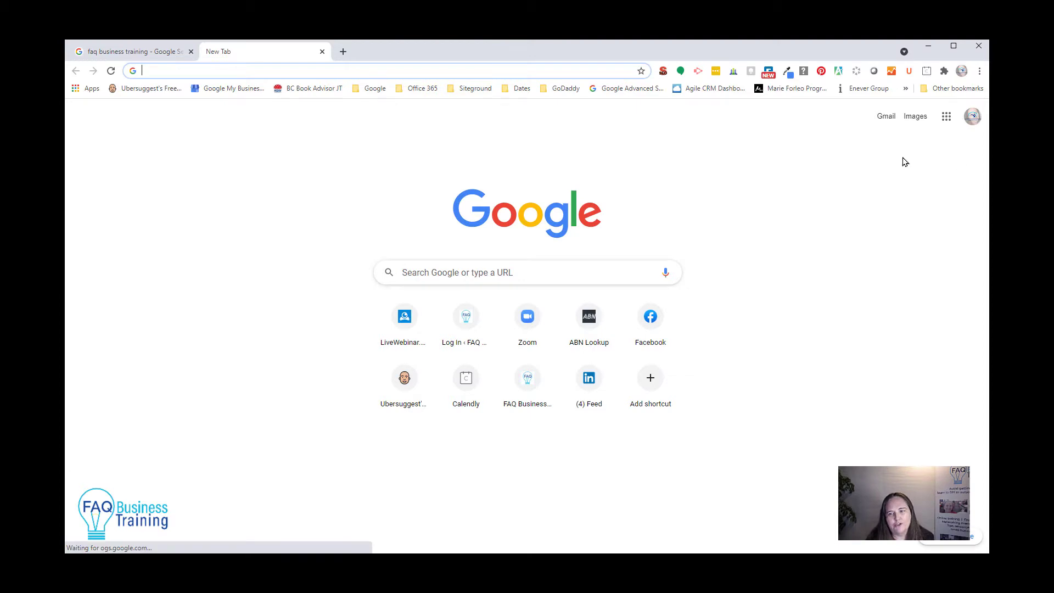
{"action": "left_click", "coordinate": [948, 118]}
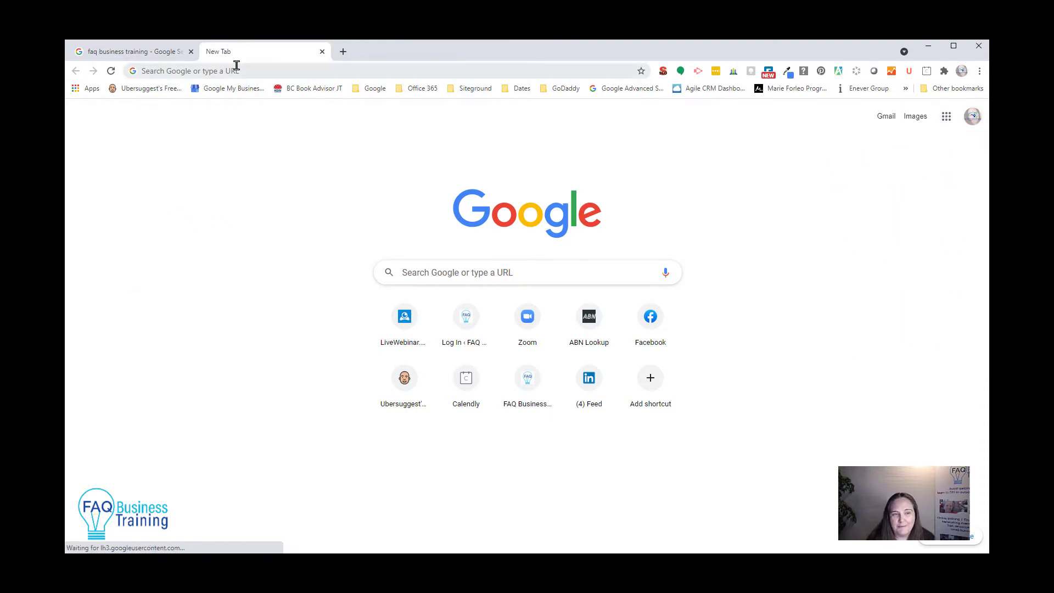
{"action": "left_click", "coordinate": [264, 71]}
{"action": "type", "text": "google"}
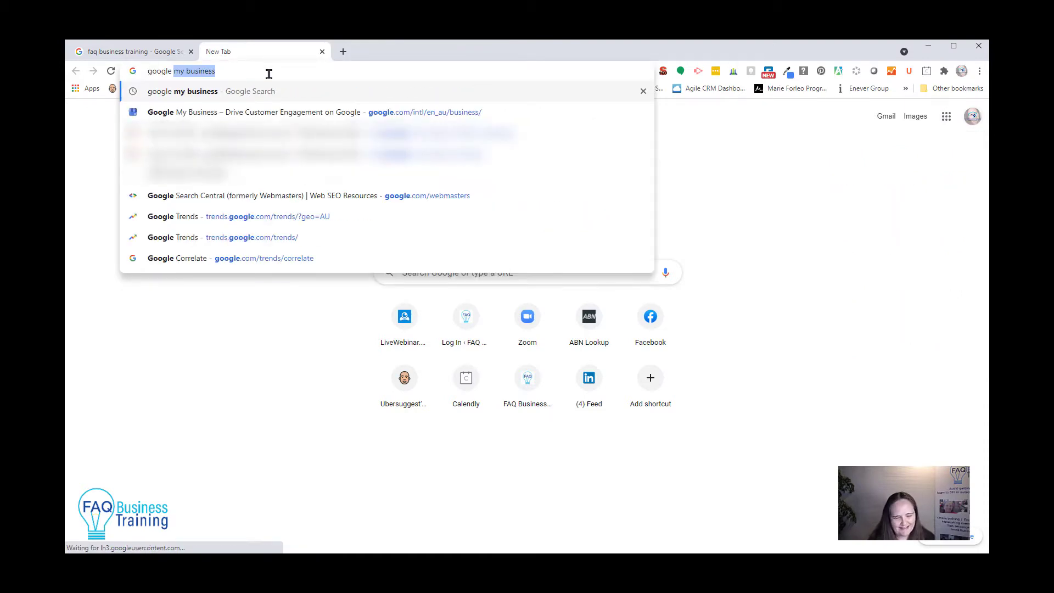
{"action": "key", "text": "Return"}
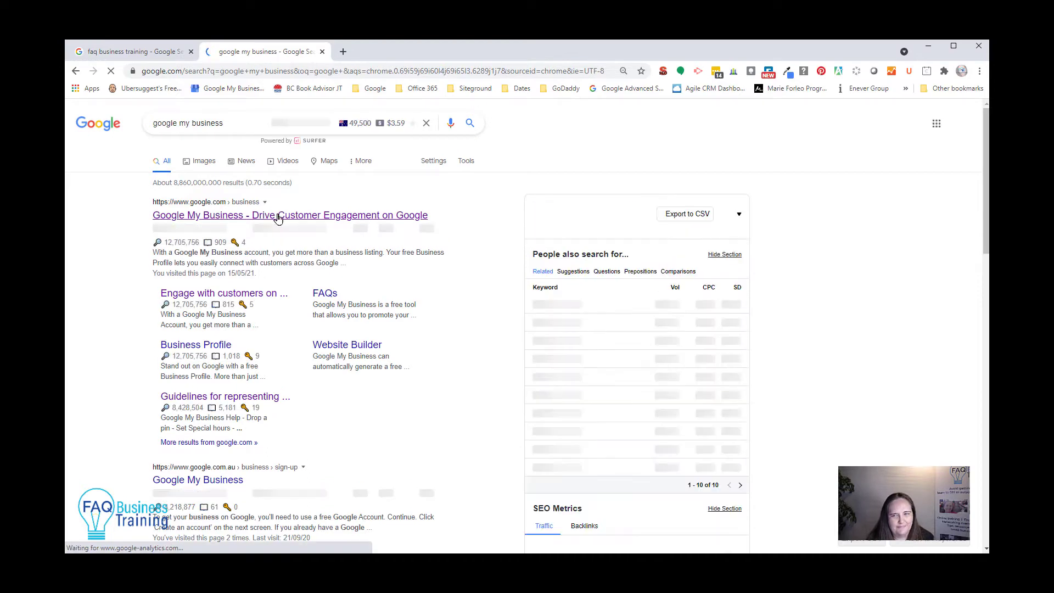
{"action": "left_click", "coordinate": [279, 218]}
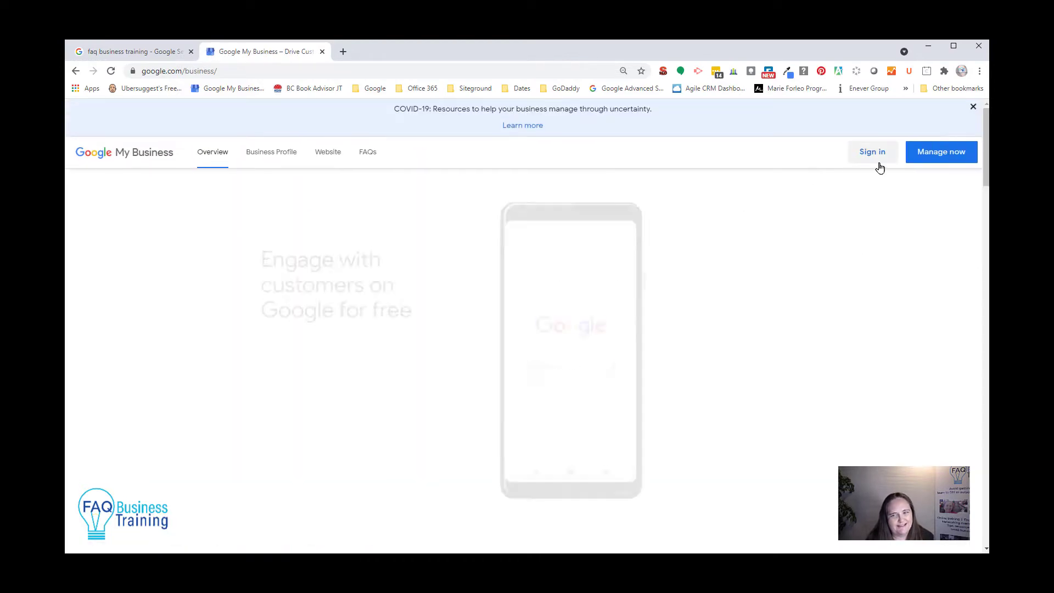
{"action": "left_click", "coordinate": [974, 108]}
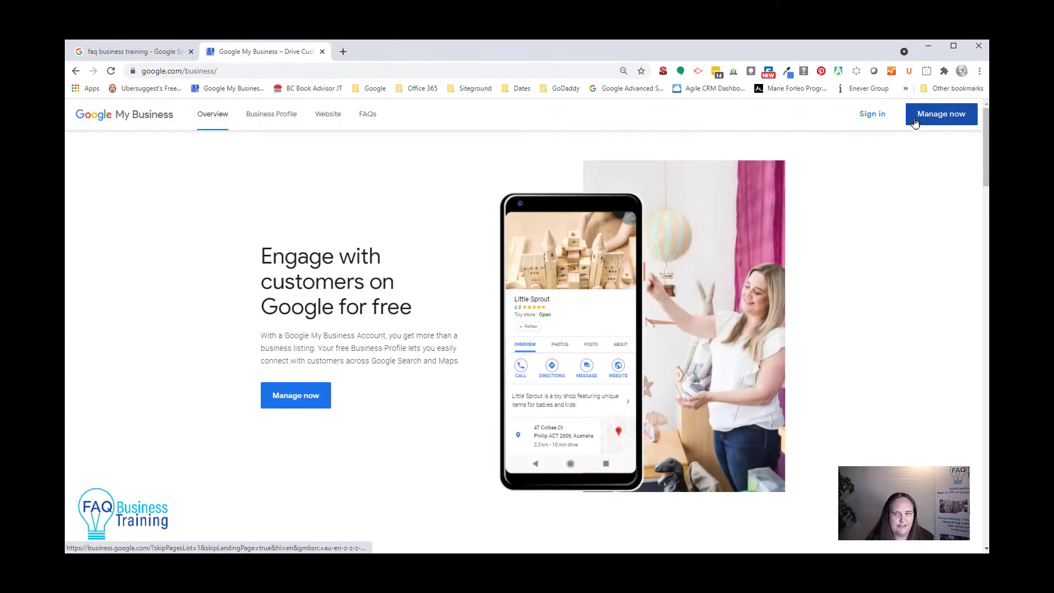
- Sign in with the business's Google account and open the FAQ Business Training dashboard, closing the leftover setup page
{"action": "left_click", "coordinate": [867, 117]}
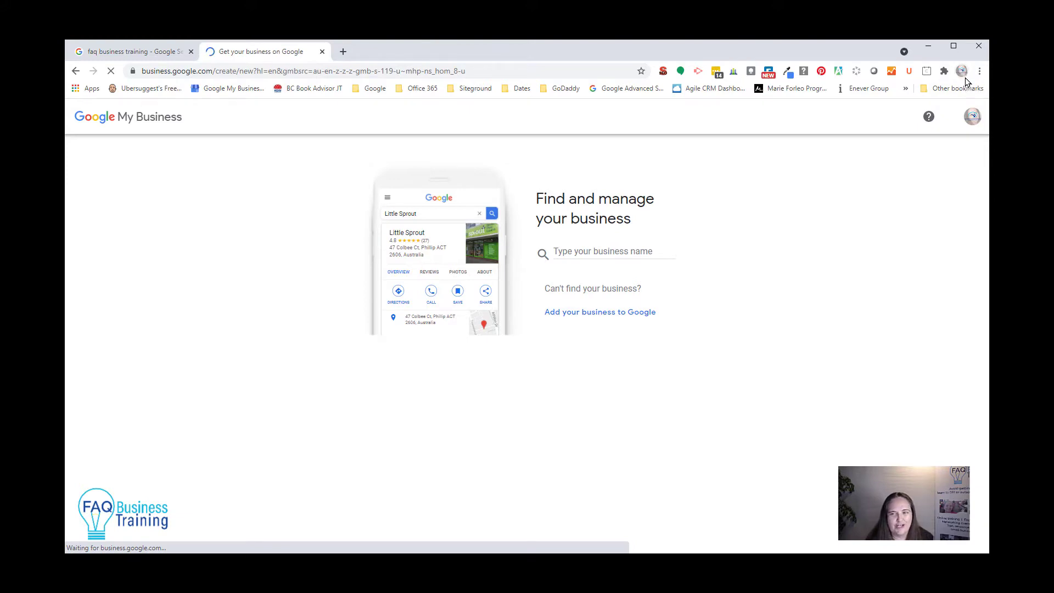
{"action": "left_click", "coordinate": [973, 122]}
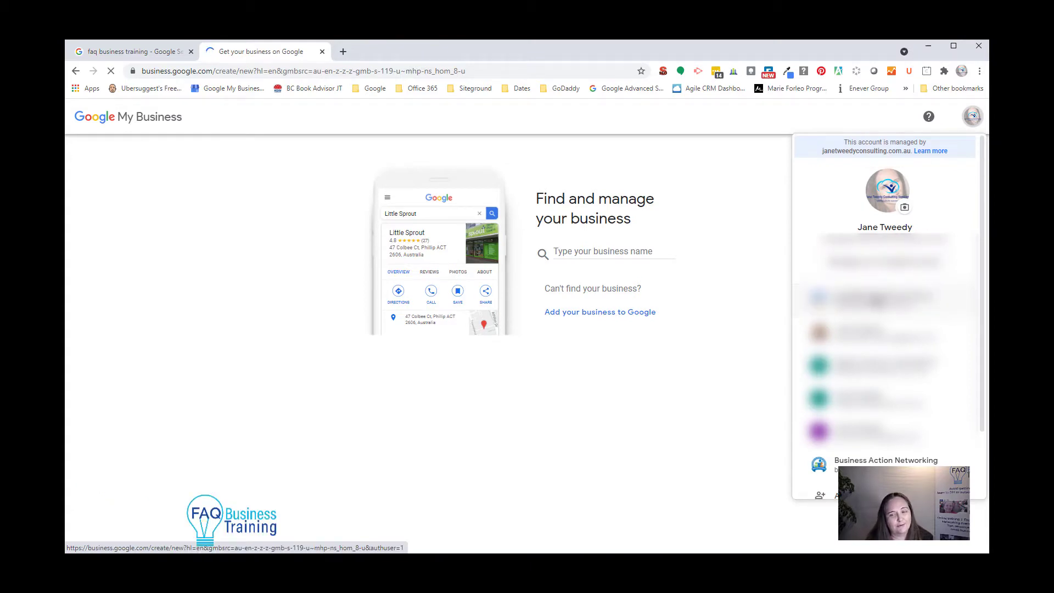
{"action": "left_click", "coordinate": [877, 301]}
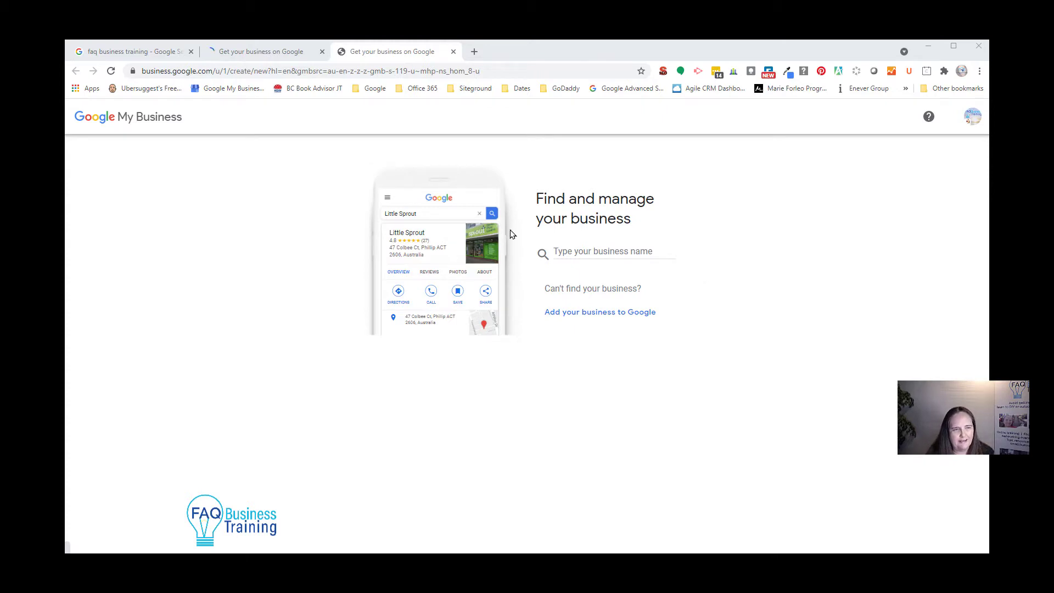
{"action": "left_click", "coordinate": [147, 123]}
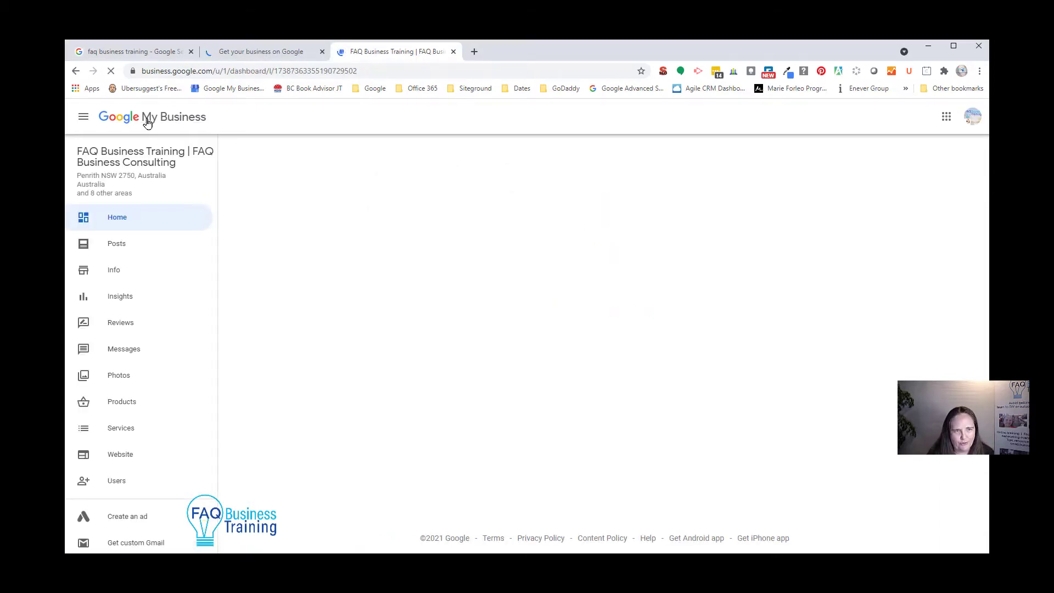
{"action": "left_click", "coordinate": [323, 52]}
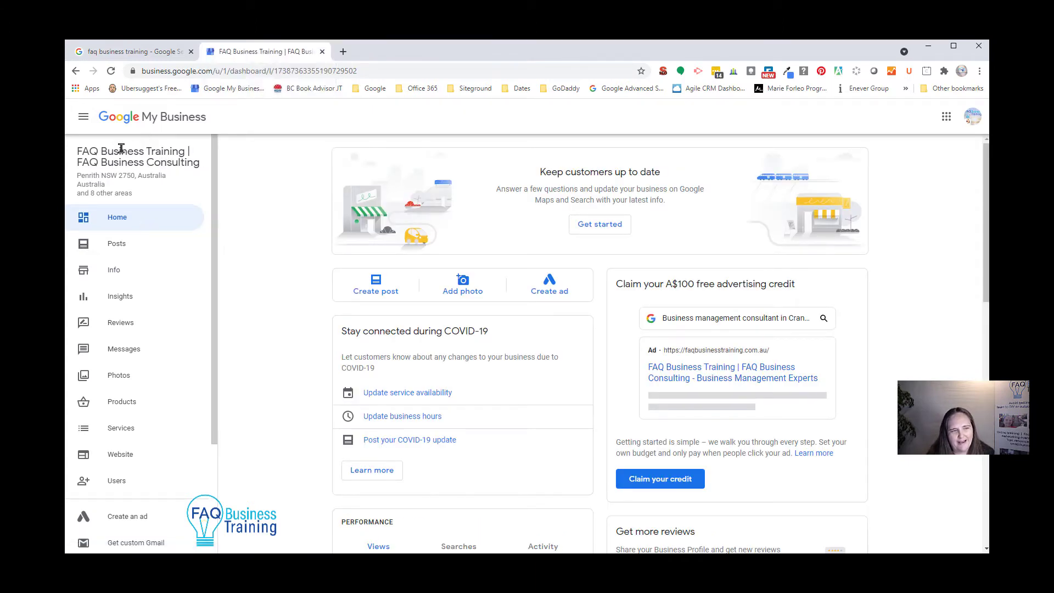
- View the business's Info details and its published Posts
{"action": "left_click", "coordinate": [143, 268]}
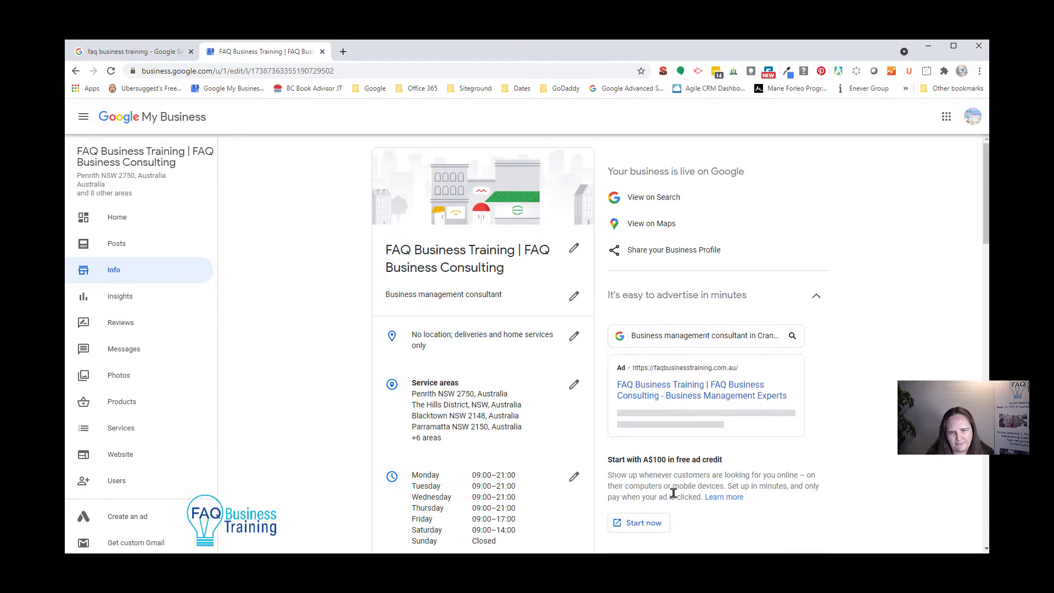
{"action": "left_click", "coordinate": [109, 248]}
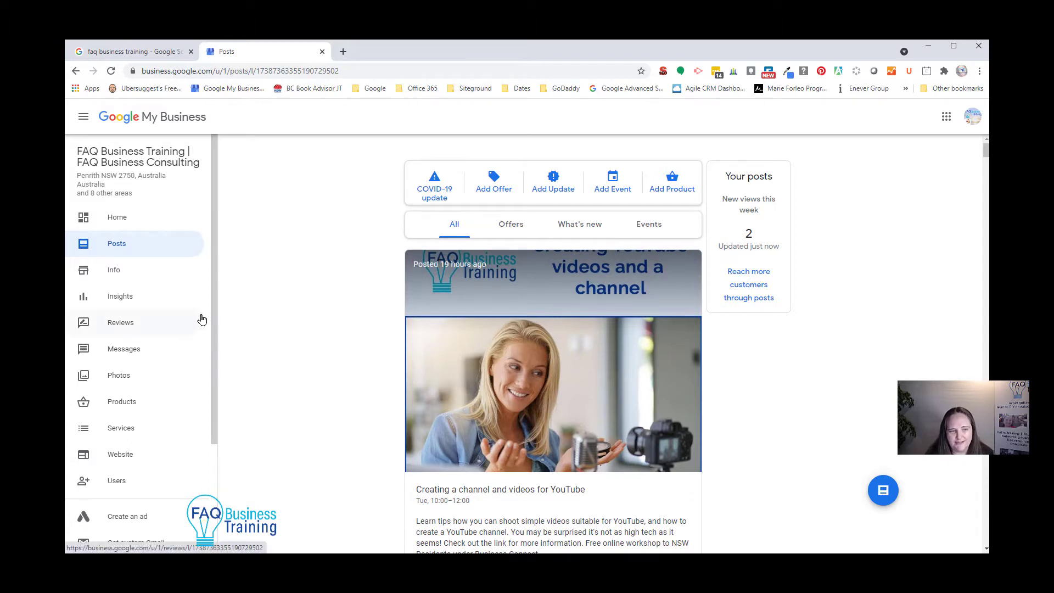
- Upload the video 2021-05-FAQ-Business_Training-GMB-22sec from the computer to the business profile's photos
{"action": "left_click", "coordinate": [127, 376]}
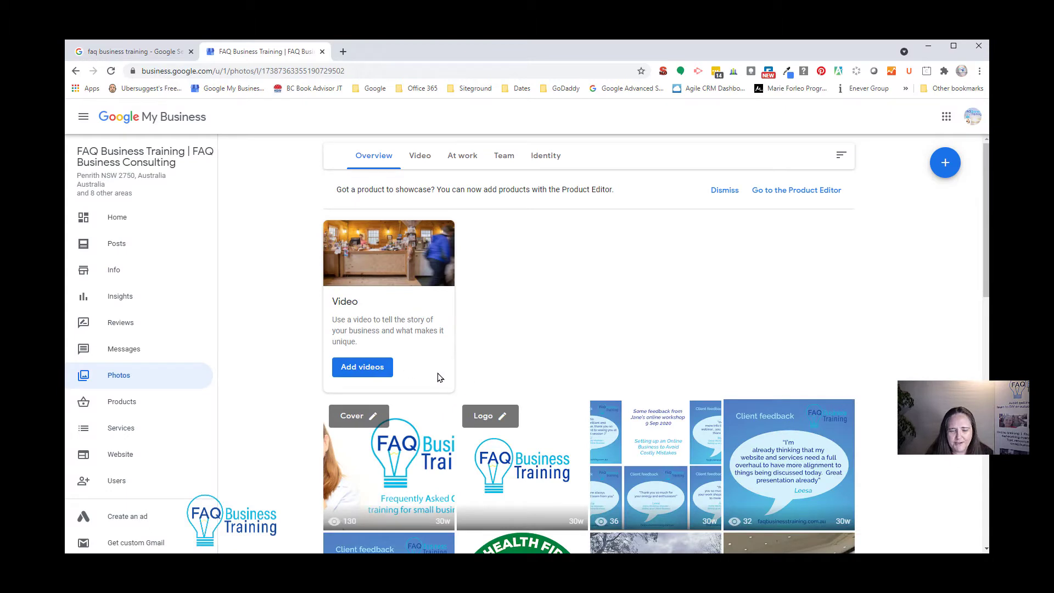
{"action": "left_click", "coordinate": [369, 371]}
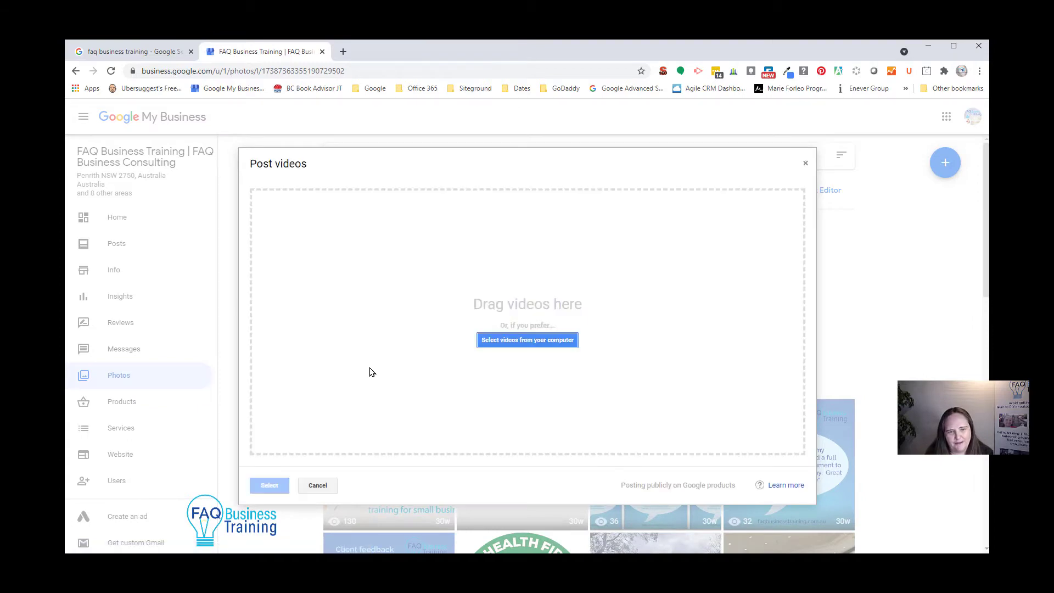
{"action": "left_click", "coordinate": [502, 341]}
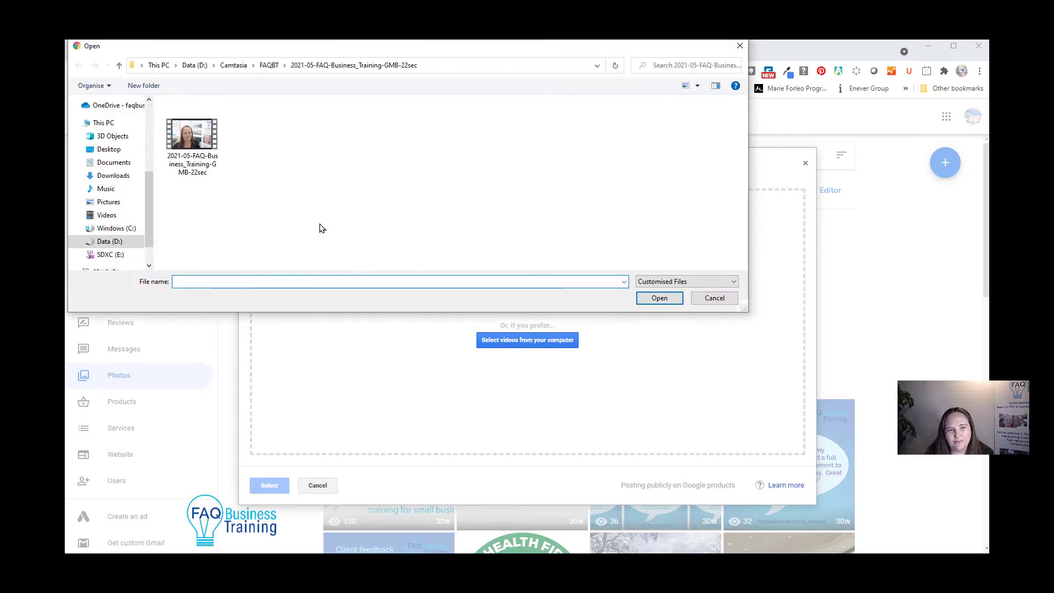
{"action": "left_click", "coordinate": [192, 134]}
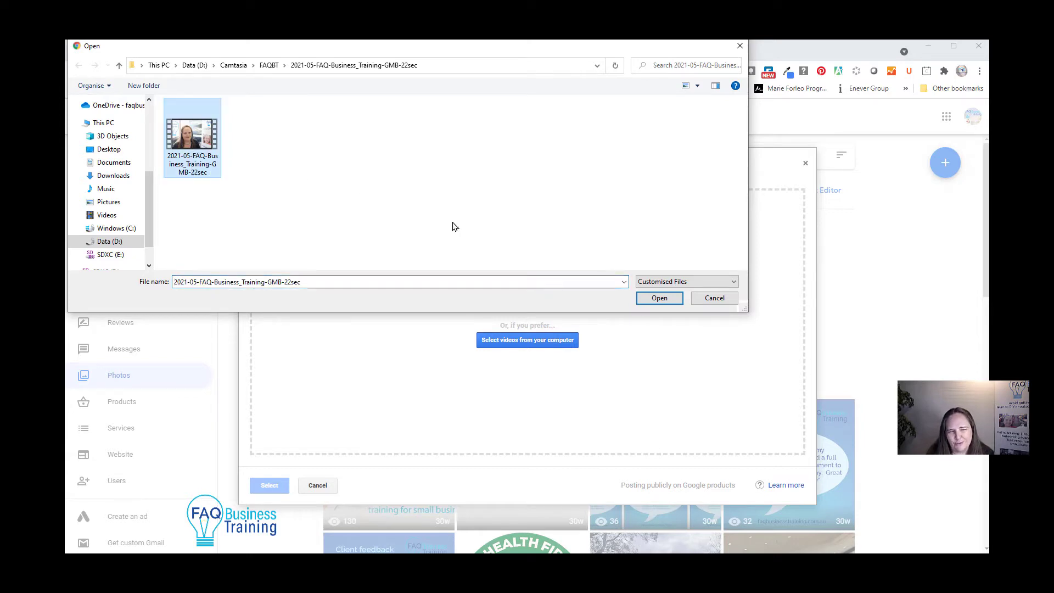
{"action": "left_click", "coordinate": [658, 298]}
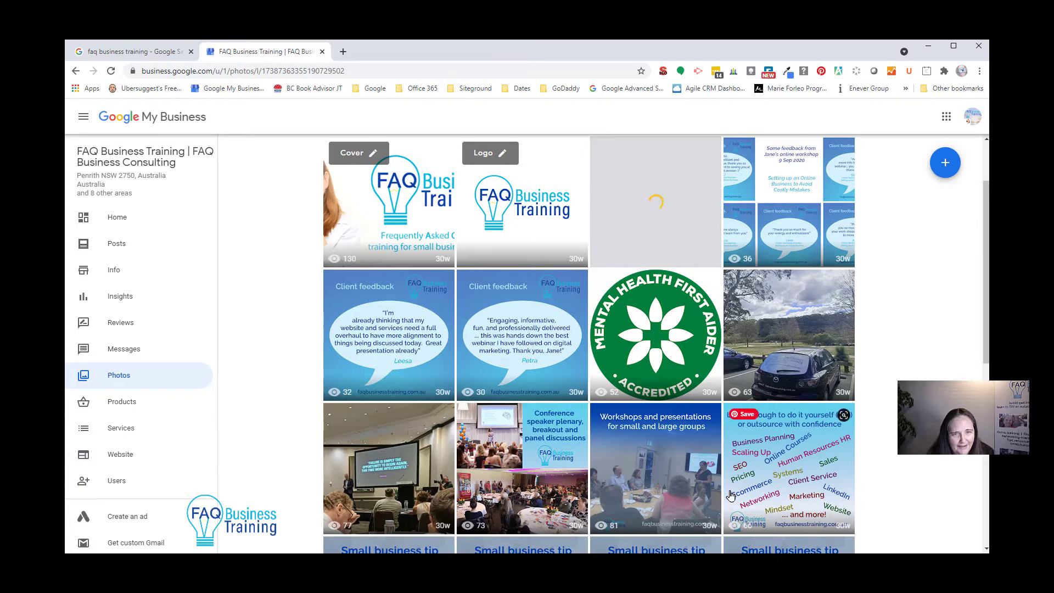
- Look through all the images in the business profile's photo overview and return to its beginning
{"action": "scroll", "coordinate": [765, 472], "scroll_direction": "down", "scroll_amount": 2}
{"action": "scroll", "coordinate": [765, 472], "scroll_direction": "down", "scroll_amount": 1}
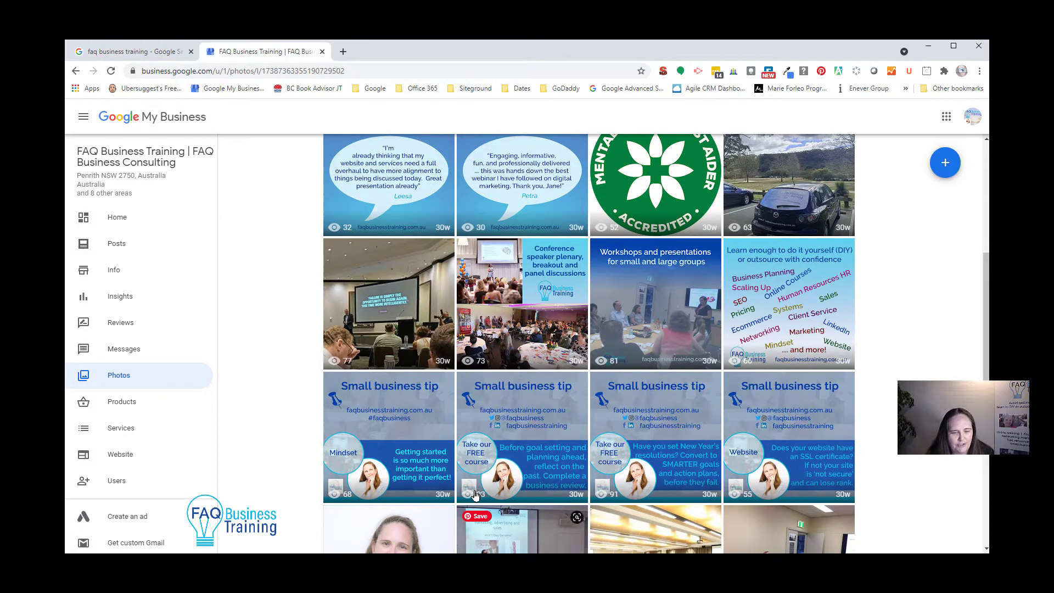
{"action": "scroll", "coordinate": [690, 476], "scroll_direction": "down", "scroll_amount": 3}
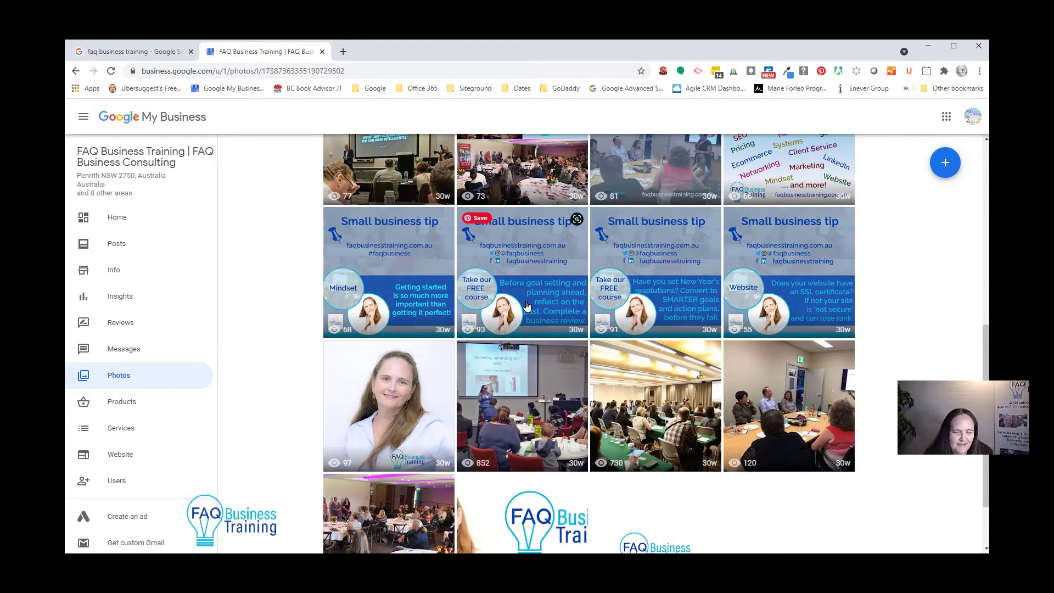
{"action": "scroll", "coordinate": [526, 305], "scroll_direction": "up", "scroll_amount": 12}
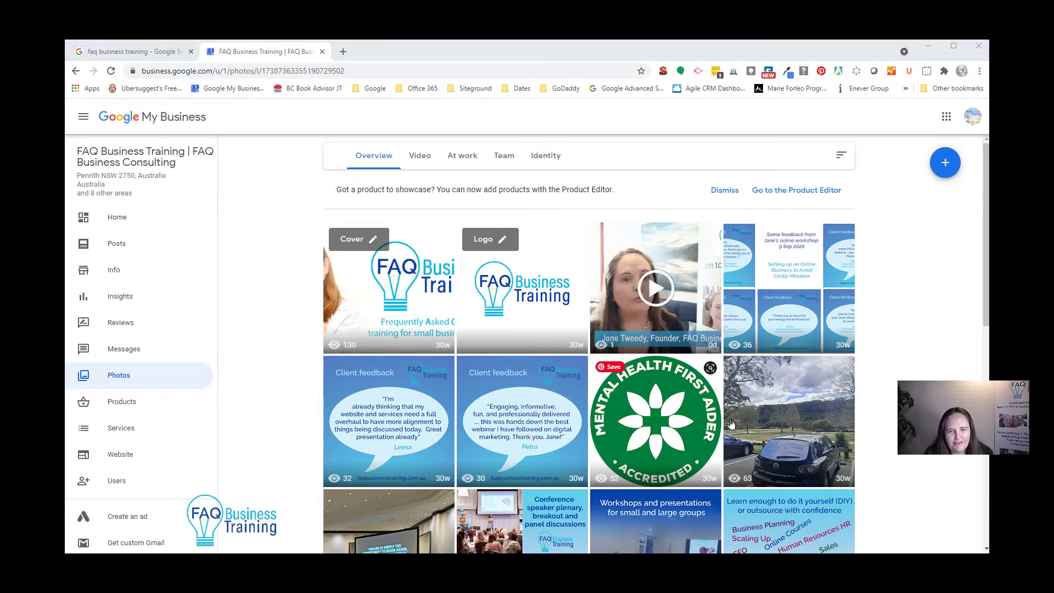
- Play the newly uploaded video from the photo overview and return to the overview
{"action": "left_click", "coordinate": [655, 287]}
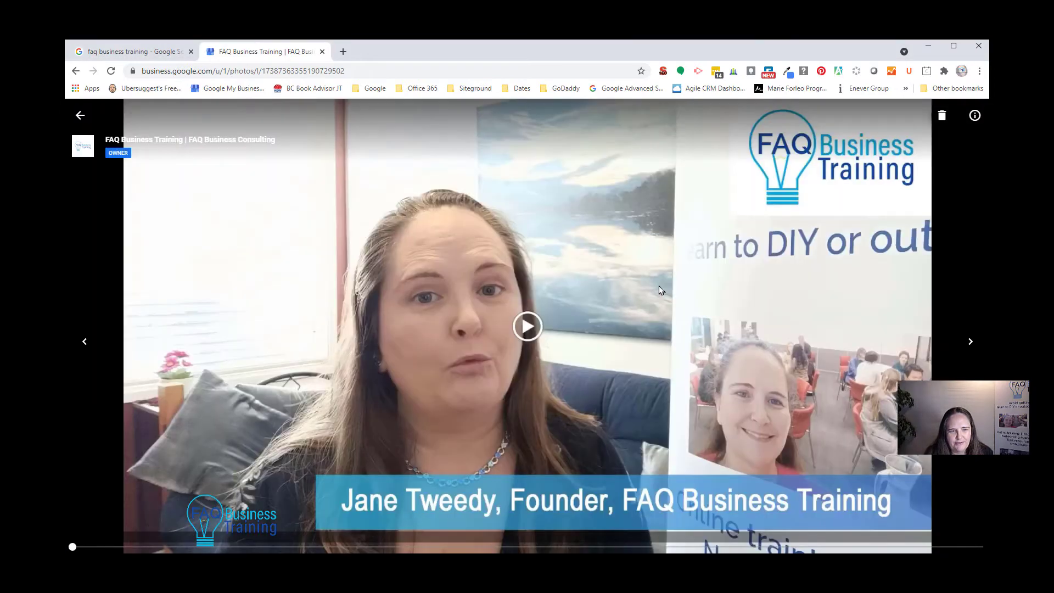
{"action": "left_click", "coordinate": [531, 329]}
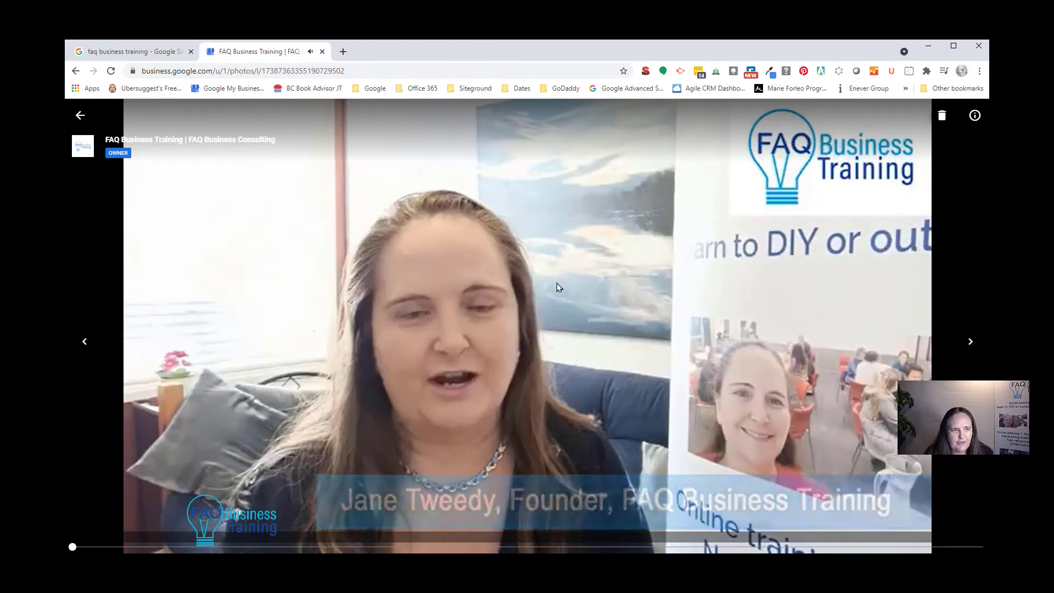
{"action": "left_click", "coordinate": [79, 114]}
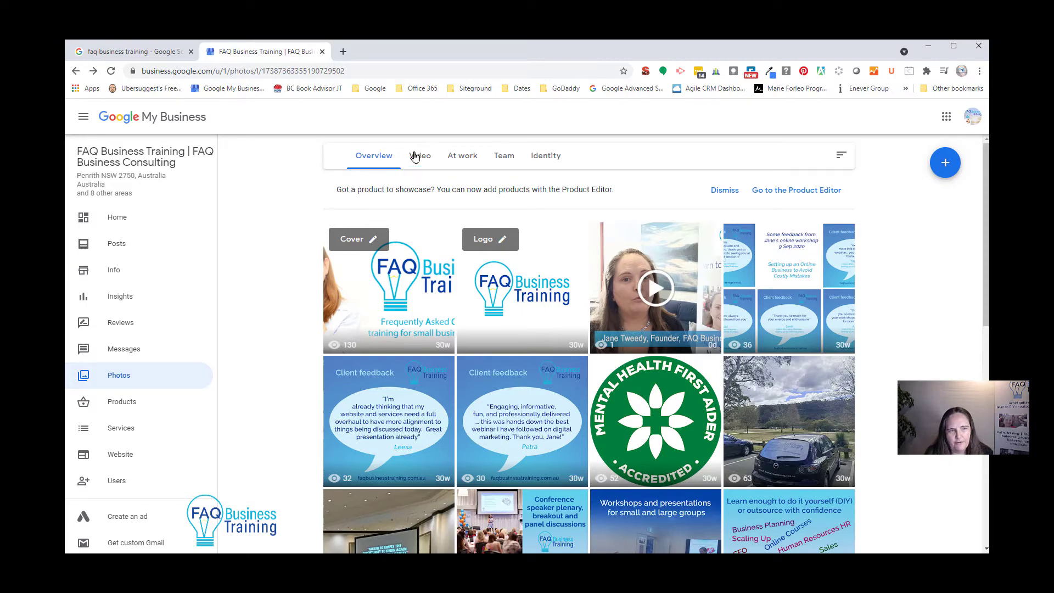
- Find the uploaded video in the public photo gallery of the FAQ Business Training search listing and play it
{"action": "left_click", "coordinate": [113, 51]}
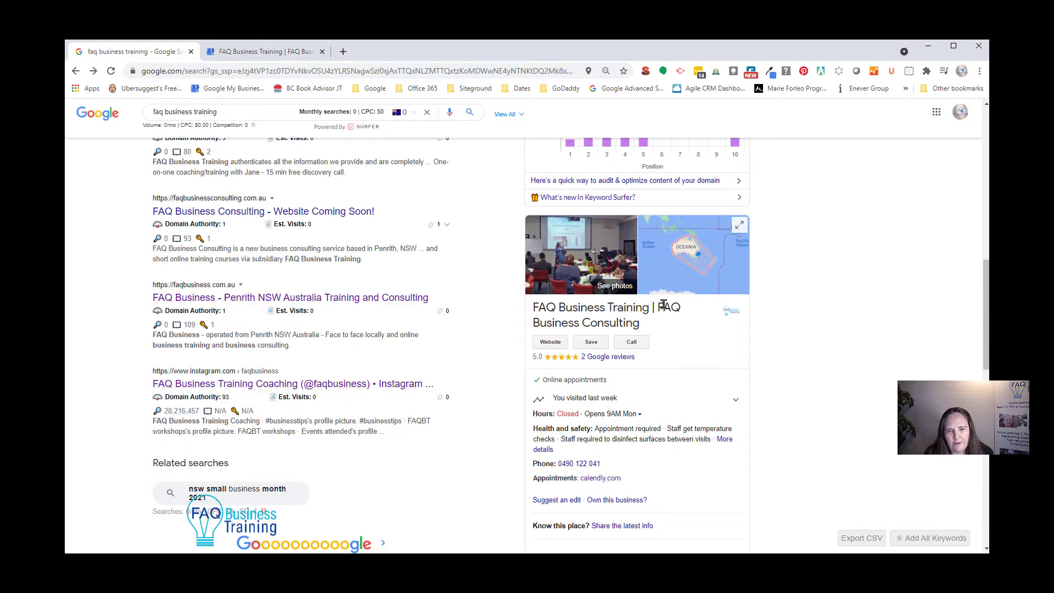
{"action": "left_click", "coordinate": [597, 265]}
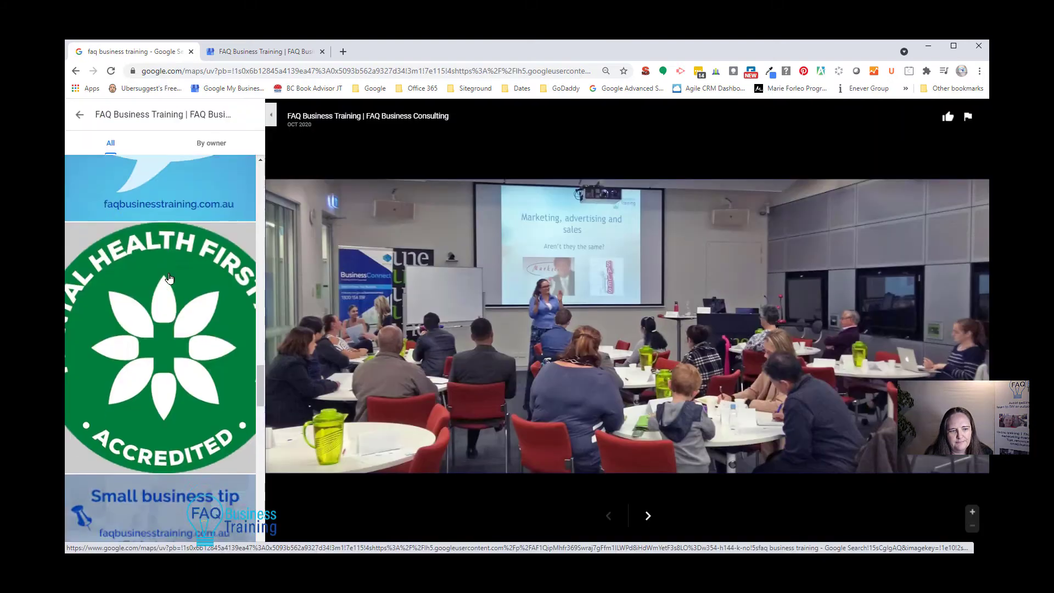
{"action": "scroll", "coordinate": [189, 282], "scroll_direction": "down", "scroll_amount": 10}
{"action": "scroll", "coordinate": [189, 282], "scroll_direction": "down", "scroll_amount": 5}
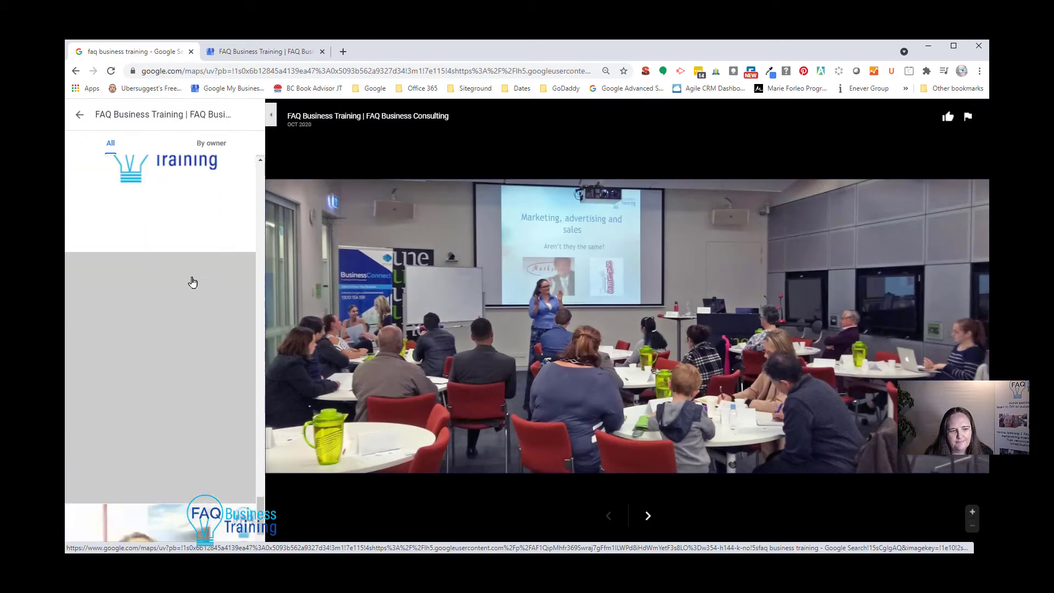
{"action": "scroll", "coordinate": [211, 285], "scroll_direction": "up", "scroll_amount": 1}
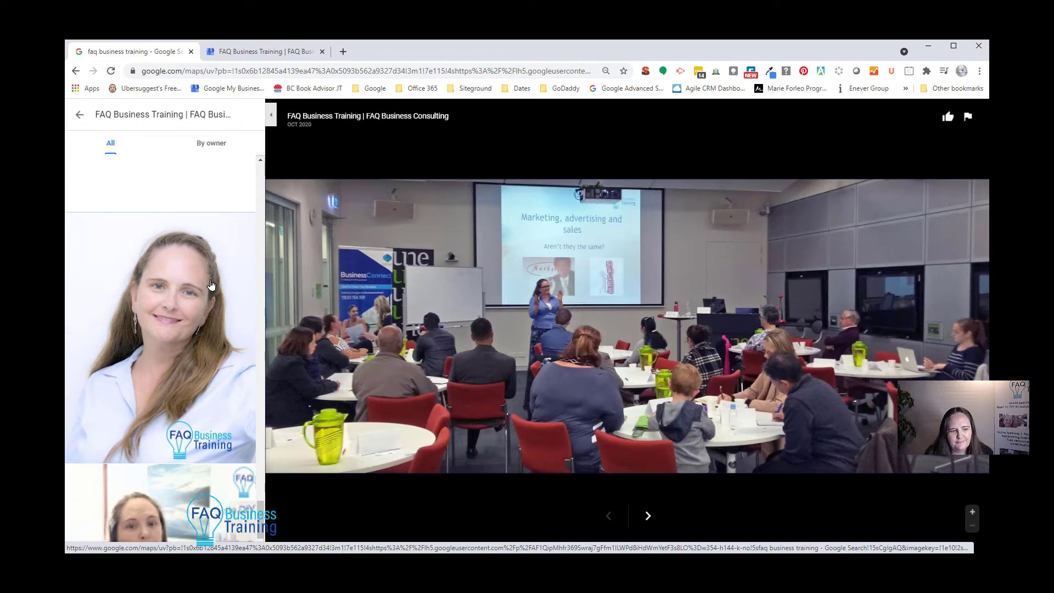
{"action": "scroll", "coordinate": [211, 286], "scroll_direction": "down", "scroll_amount": 1}
{"action": "left_click", "coordinate": [211, 495]}
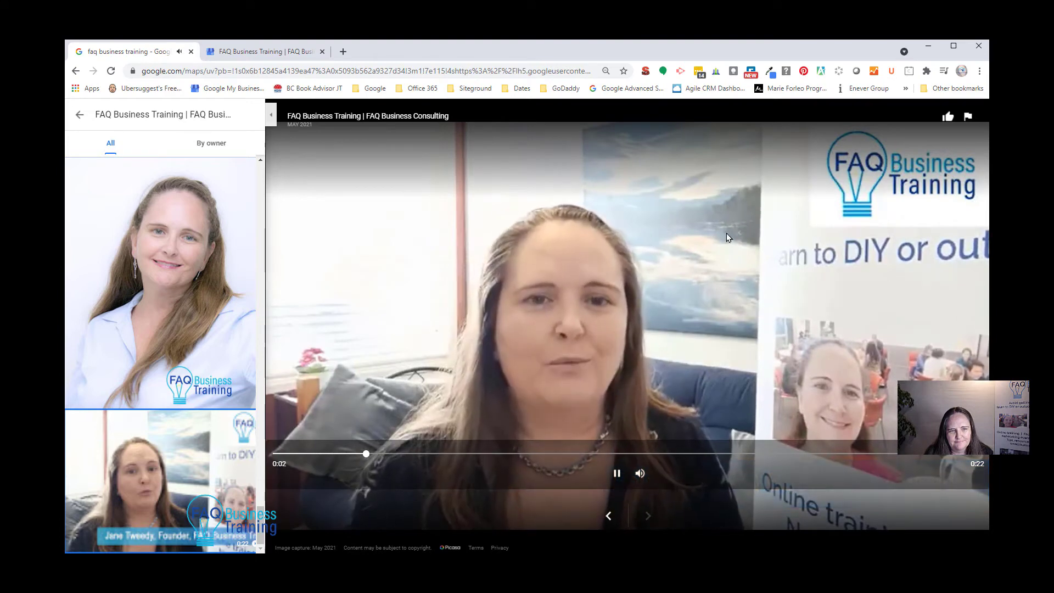
- Leave the photo gallery and review the business details, reviews and posts in the FAQ Business Training search listing
{"action": "left_click", "coordinate": [79, 115]}
{"action": "scroll", "coordinate": [769, 275], "scroll_direction": "down", "scroll_amount": 12}
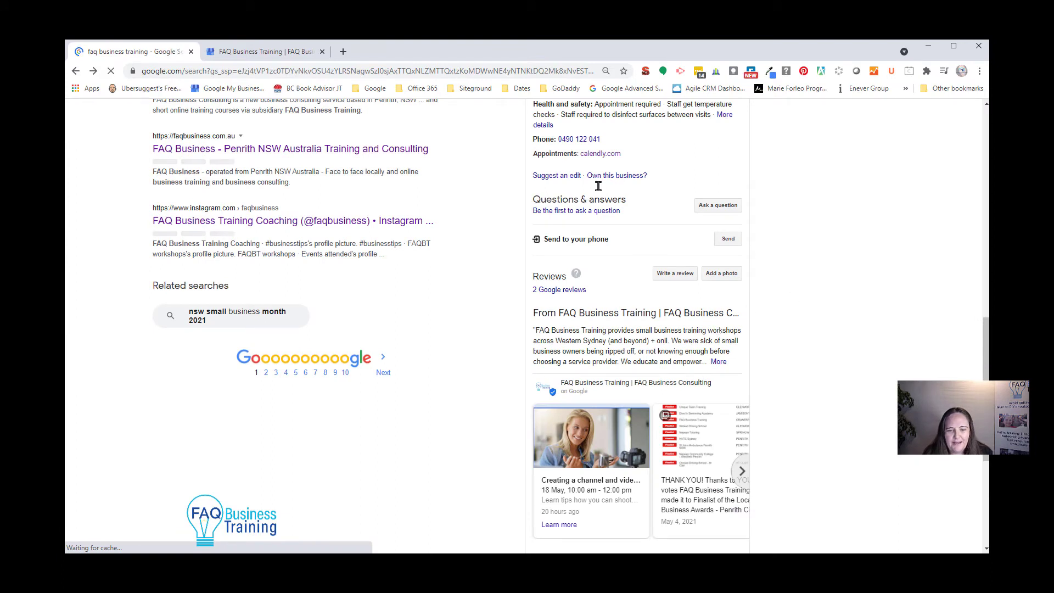
{"action": "scroll", "coordinate": [854, 392], "scroll_direction": "down", "scroll_amount": 2}
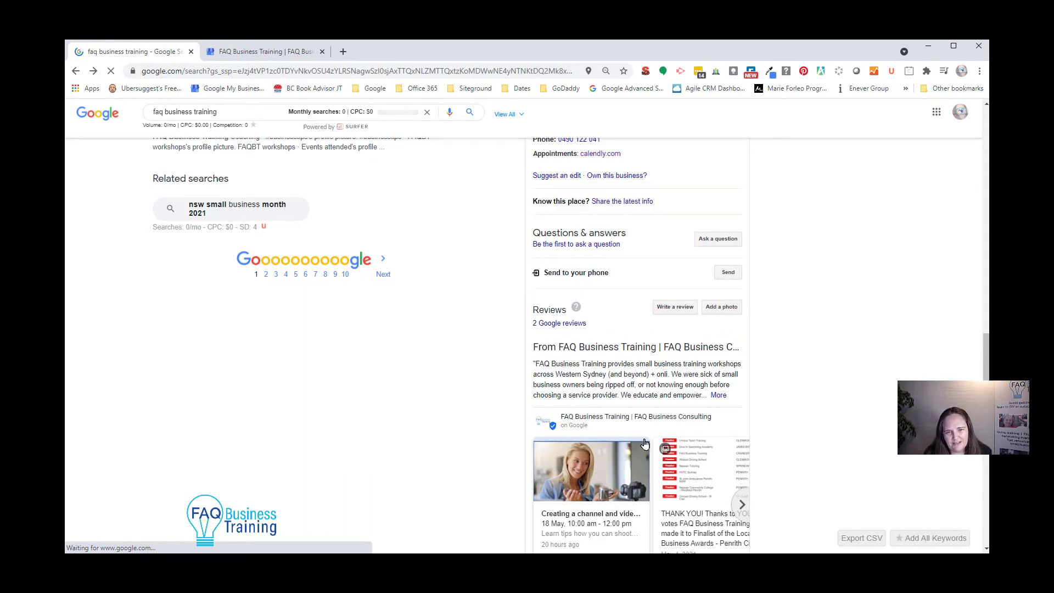
{"action": "scroll", "coordinate": [723, 445], "scroll_direction": "up", "scroll_amount": 5}
{"action": "scroll", "coordinate": [724, 444], "scroll_direction": "down", "scroll_amount": 4}
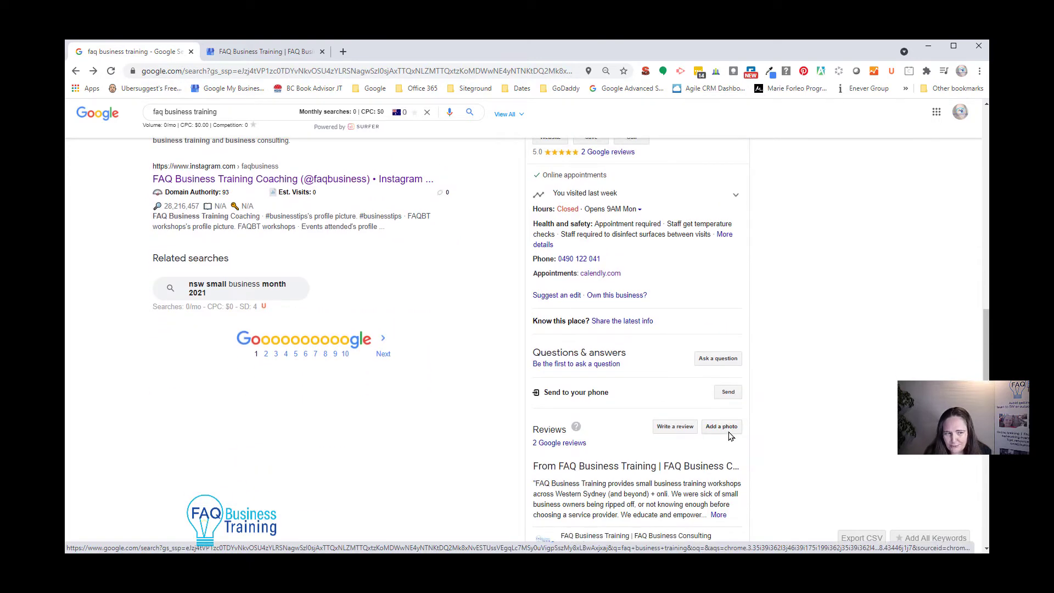
{"action": "scroll", "coordinate": [730, 435], "scroll_direction": "down", "scroll_amount": 3}
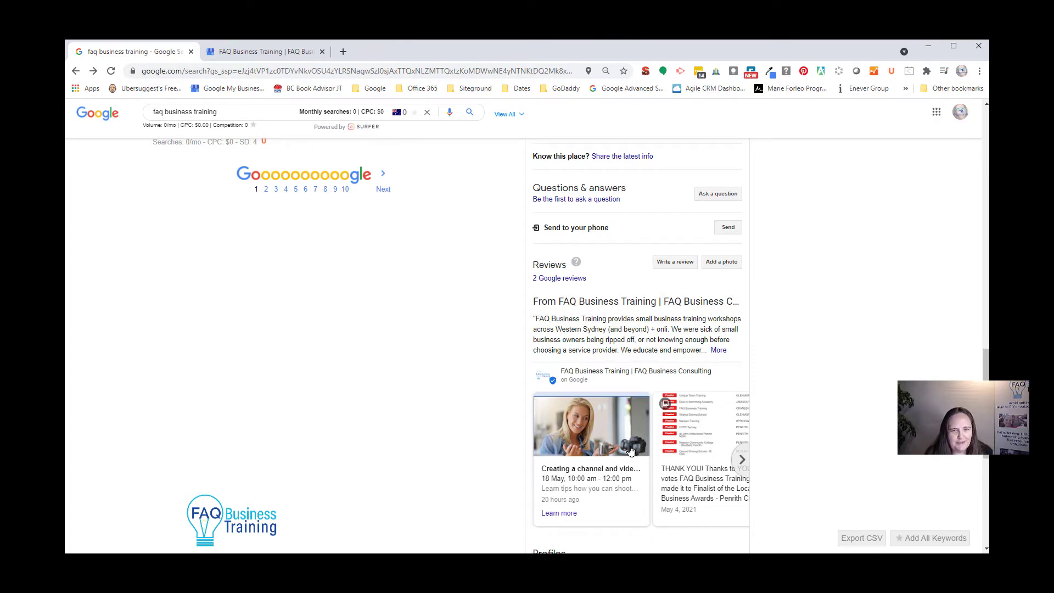
{"action": "scroll", "coordinate": [630, 450], "scroll_direction": "up", "scroll_amount": 1}
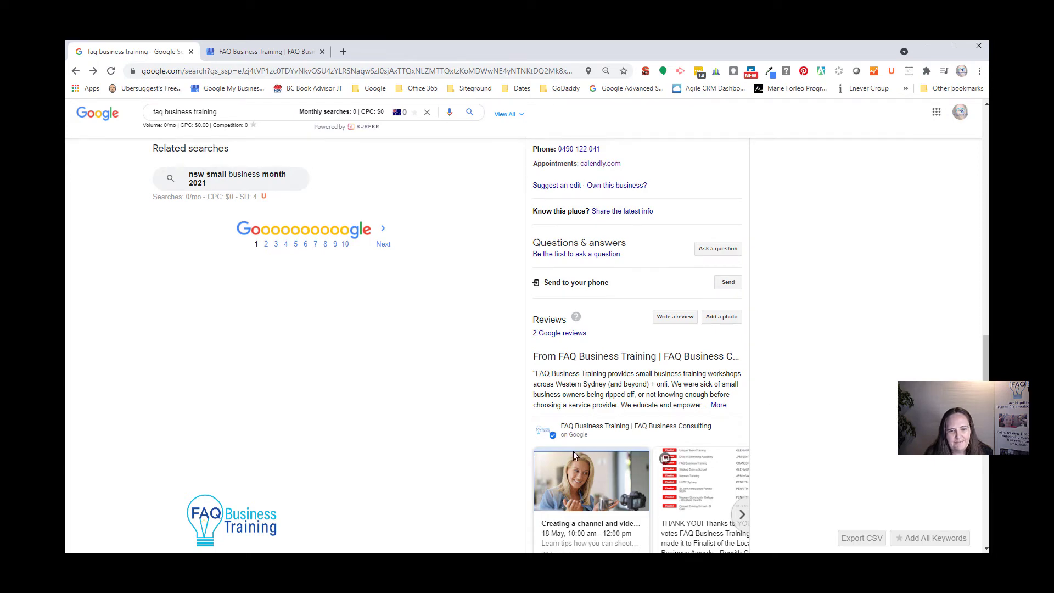
{"action": "scroll", "coordinate": [574, 456], "scroll_direction": "up", "scroll_amount": 4}
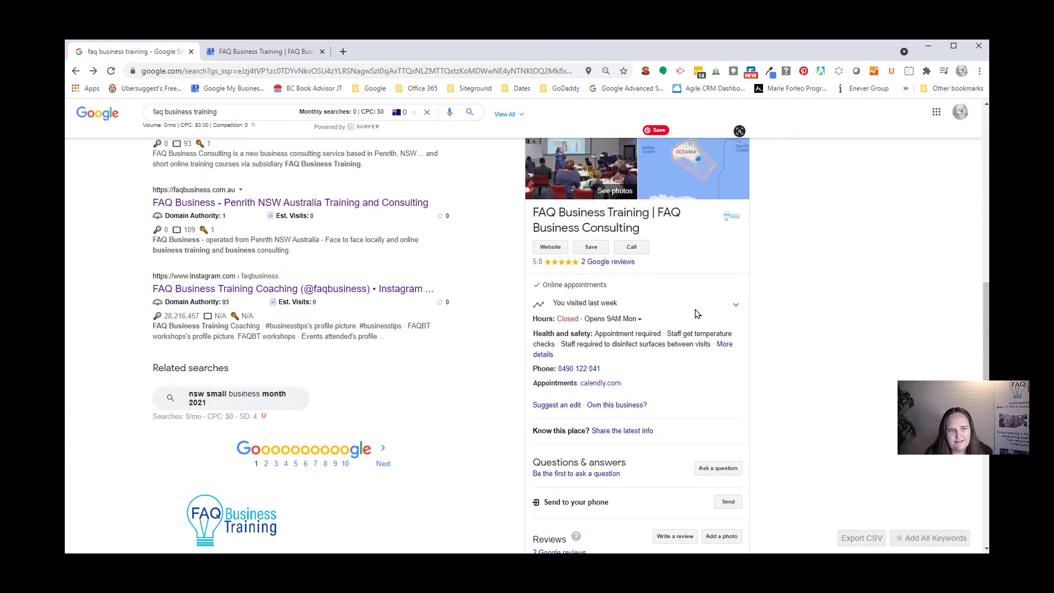
- Search Google for "business training" and look over the FAQ Business Training listing beside the results
{"action": "left_click", "coordinate": [164, 110]}
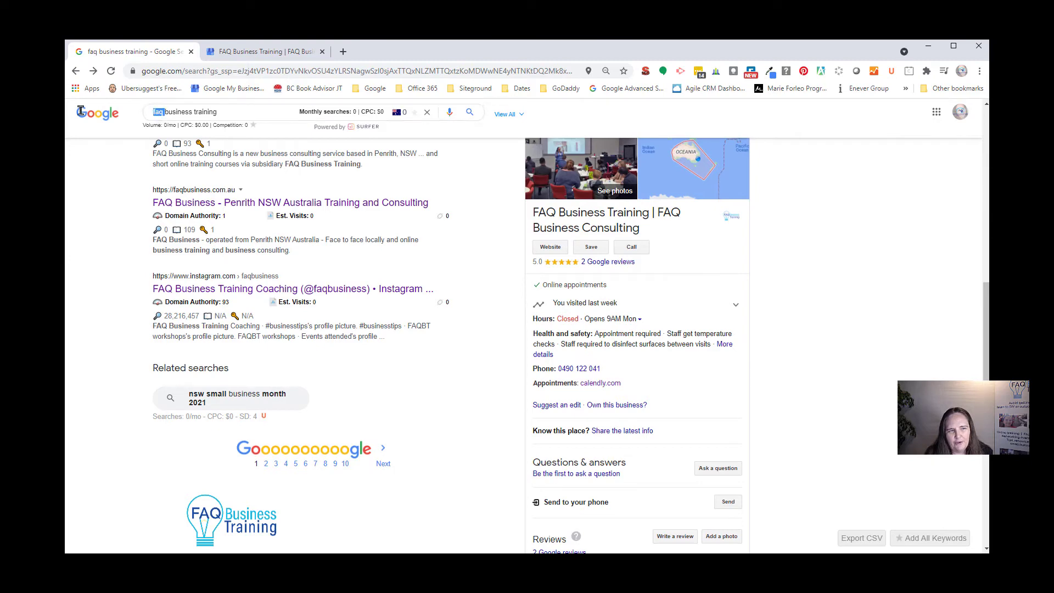
{"action": "key", "text": "BackSpace"}
{"action": "key", "text": "BackSpace"}
{"action": "key", "text": "BackSpace"}
{"action": "key", "text": "BackSpace"}
{"action": "key", "text": "Return"}
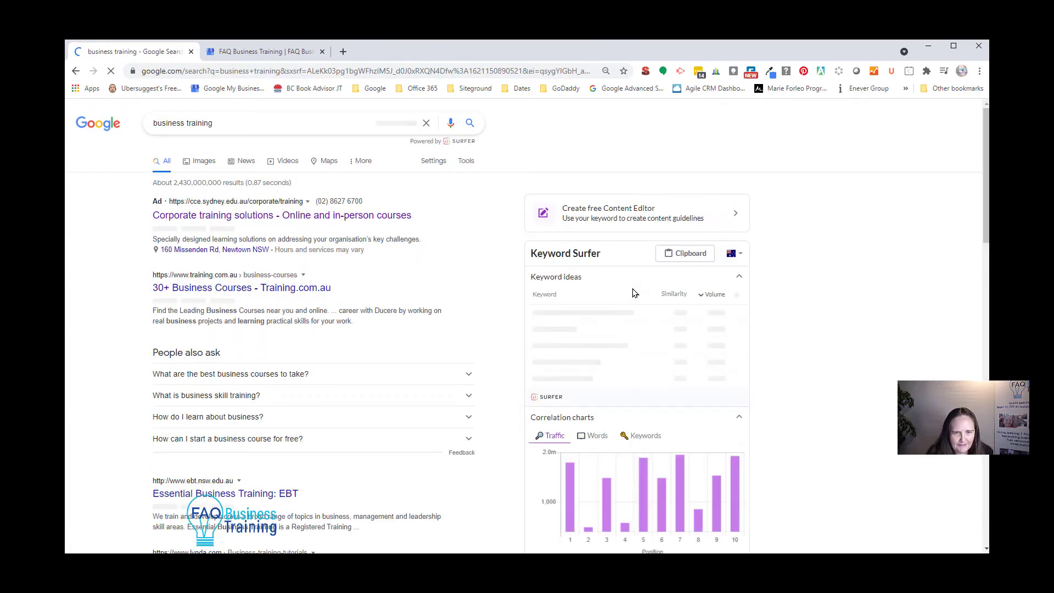
{"action": "scroll", "coordinate": [676, 308], "scroll_direction": "down", "scroll_amount": 8}
{"action": "scroll", "coordinate": [677, 308], "scroll_direction": "down", "scroll_amount": 8}
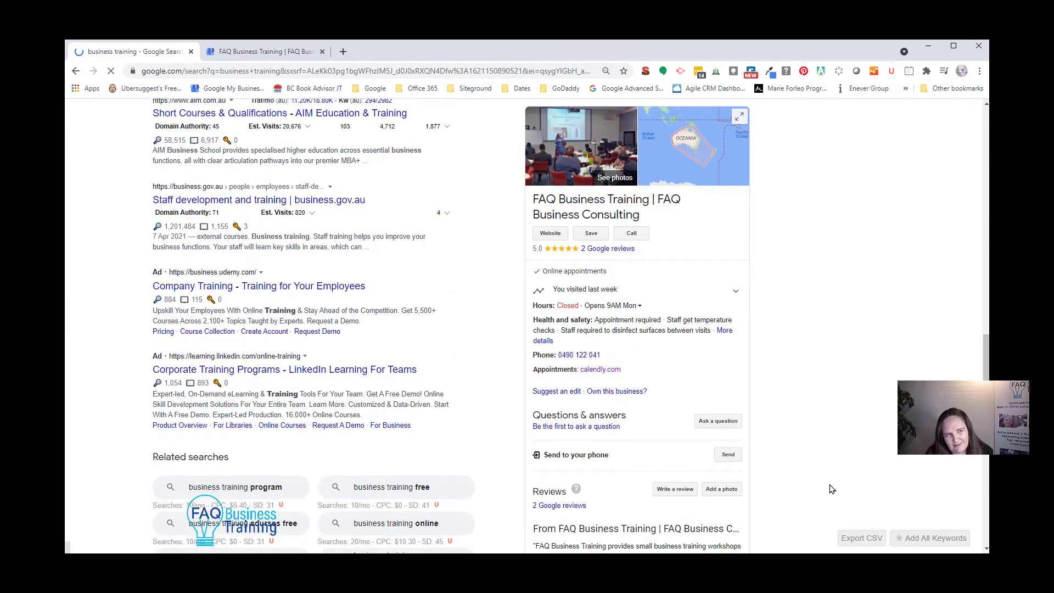
{"action": "scroll", "coordinate": [714, 488], "scroll_direction": "down", "scroll_amount": 3}
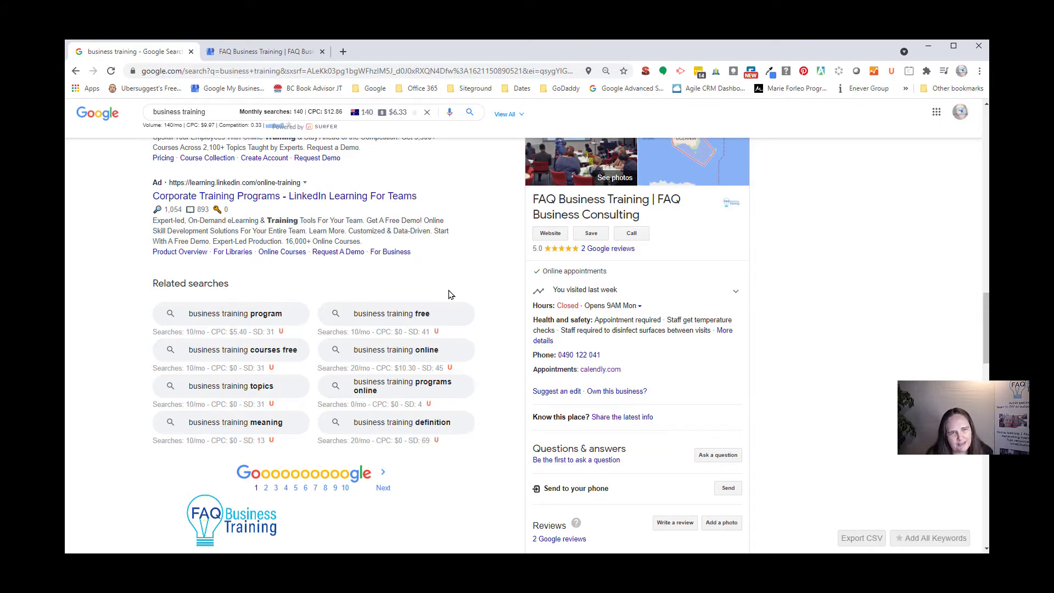
- Extend the Google search to "business training penrith"
{"action": "scroll", "coordinate": [448, 295], "scroll_direction": "up", "scroll_amount": 15}
{"action": "left_click", "coordinate": [277, 123]}
{"action": "type", "text": "p"}
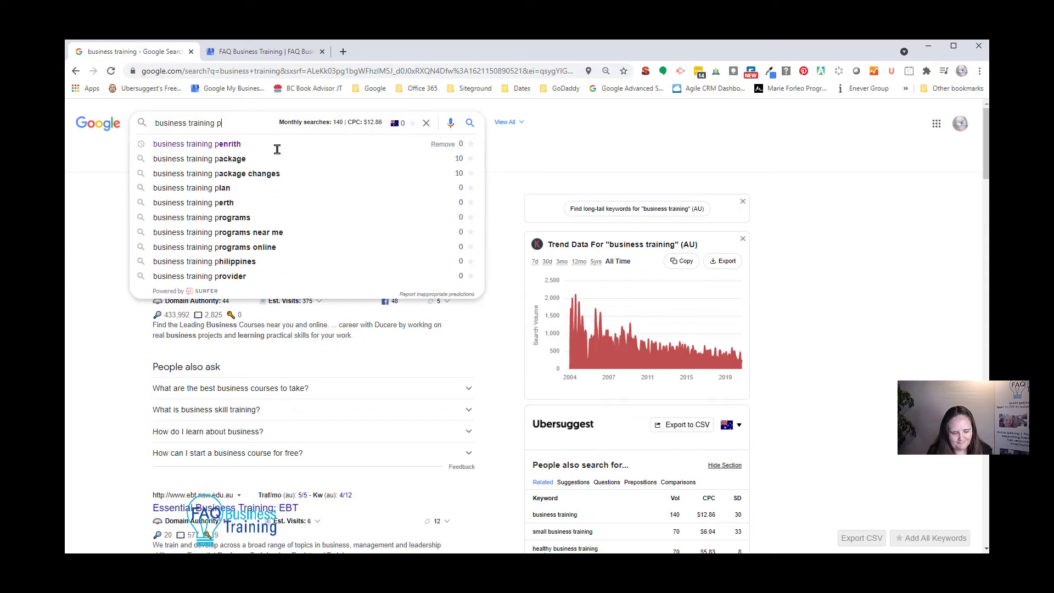
{"action": "type", "text": "enrith"}
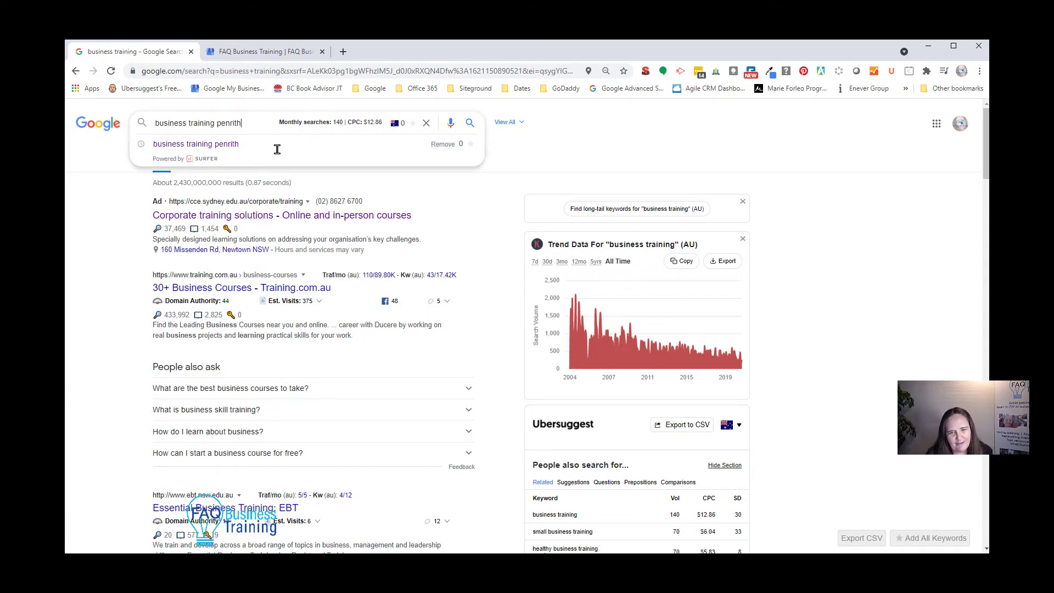
{"action": "left_click", "coordinate": [277, 149]}
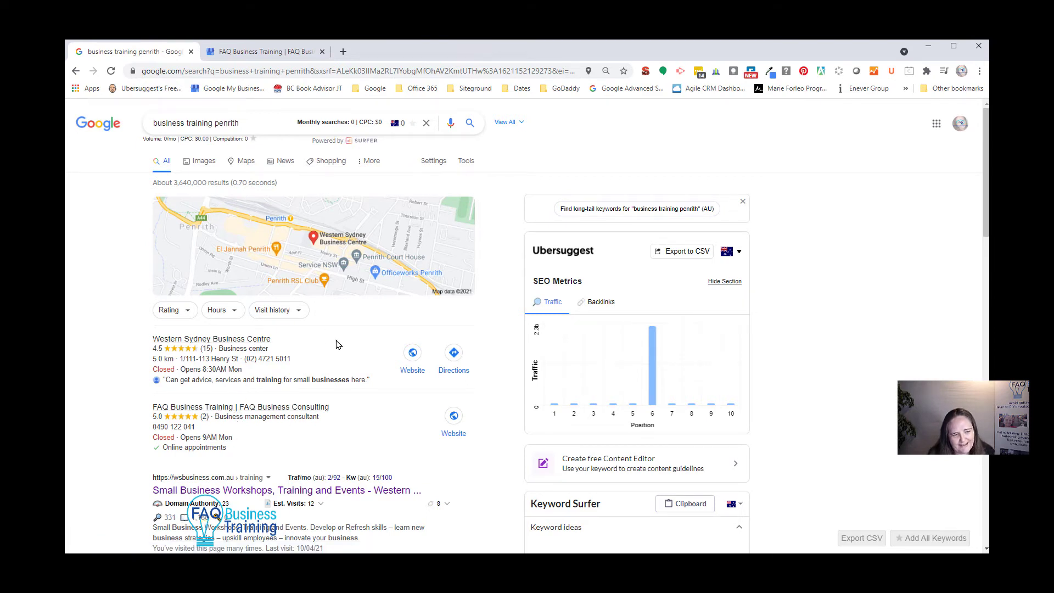
- Look through the local map listings and web results for FAQ Business Training entries and return to the beginning of the results
{"action": "scroll", "coordinate": [353, 390], "scroll_direction": "down", "scroll_amount": 1}
{"action": "scroll", "coordinate": [353, 393], "scroll_direction": "up", "scroll_amount": 1}
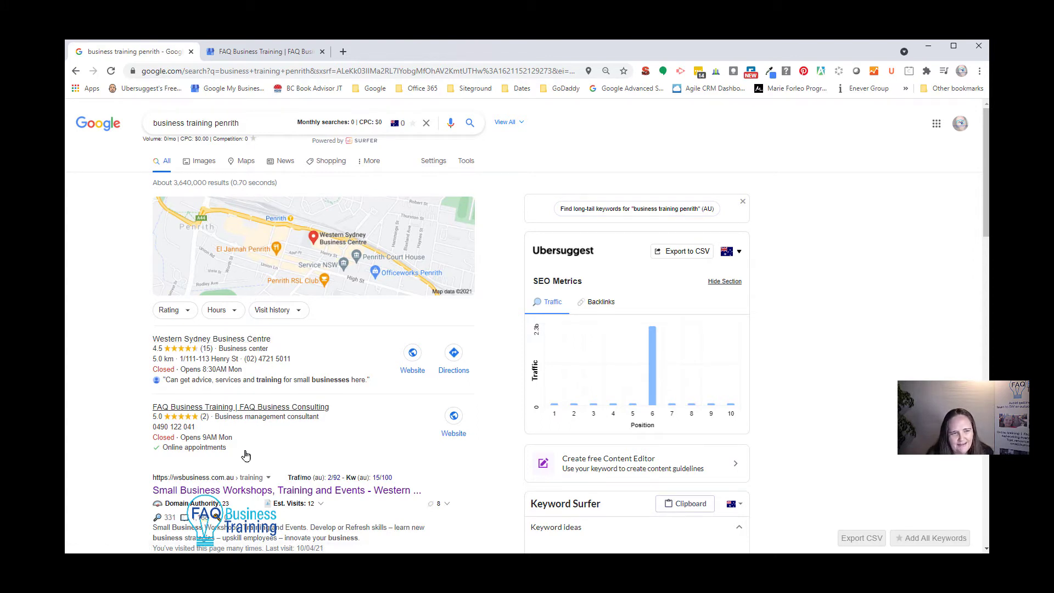
{"action": "scroll", "coordinate": [244, 418], "scroll_direction": "down", "scroll_amount": 3}
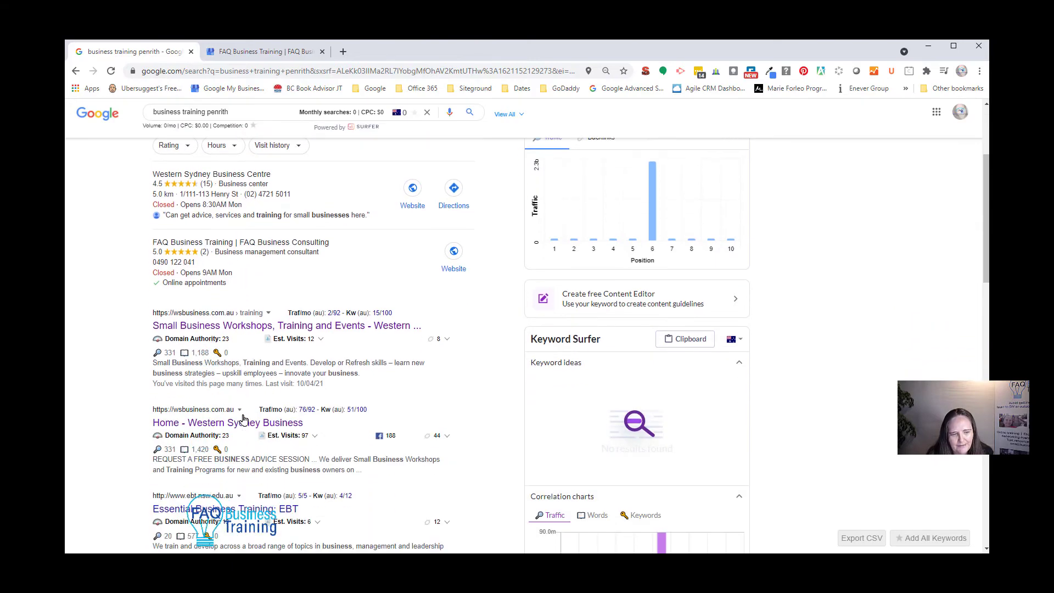
{"action": "scroll", "coordinate": [244, 418], "scroll_direction": "down", "scroll_amount": 7}
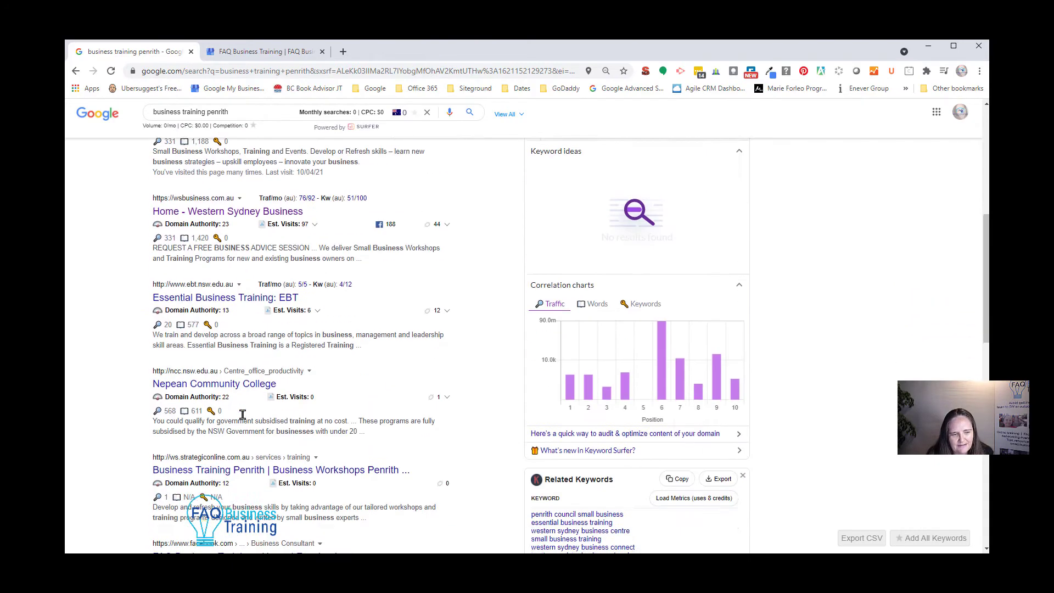
{"action": "scroll", "coordinate": [243, 414], "scroll_direction": "down", "scroll_amount": 1}
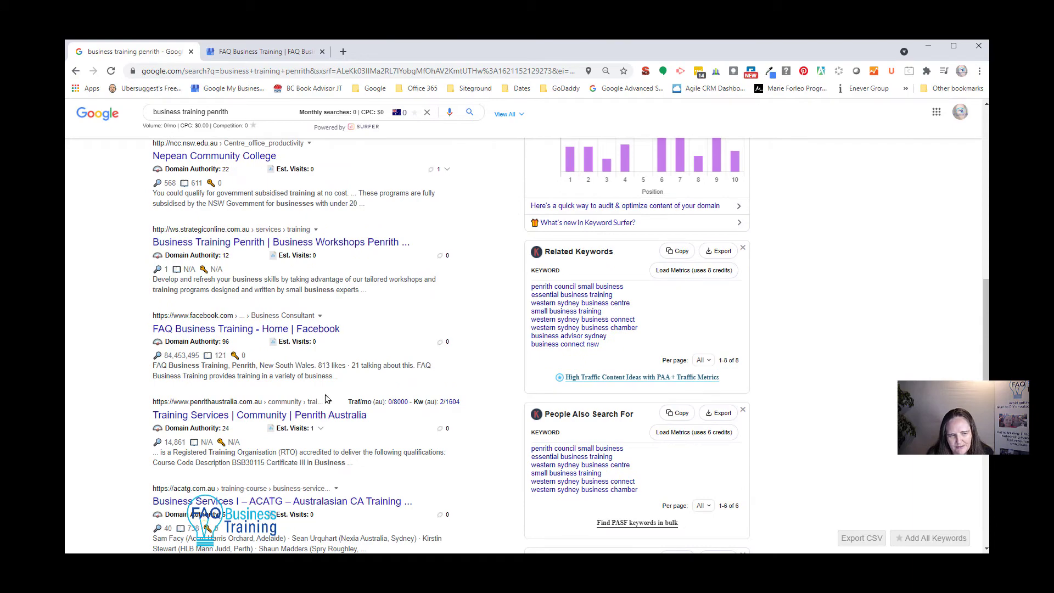
{"action": "scroll", "coordinate": [329, 439], "scroll_direction": "down", "scroll_amount": 4}
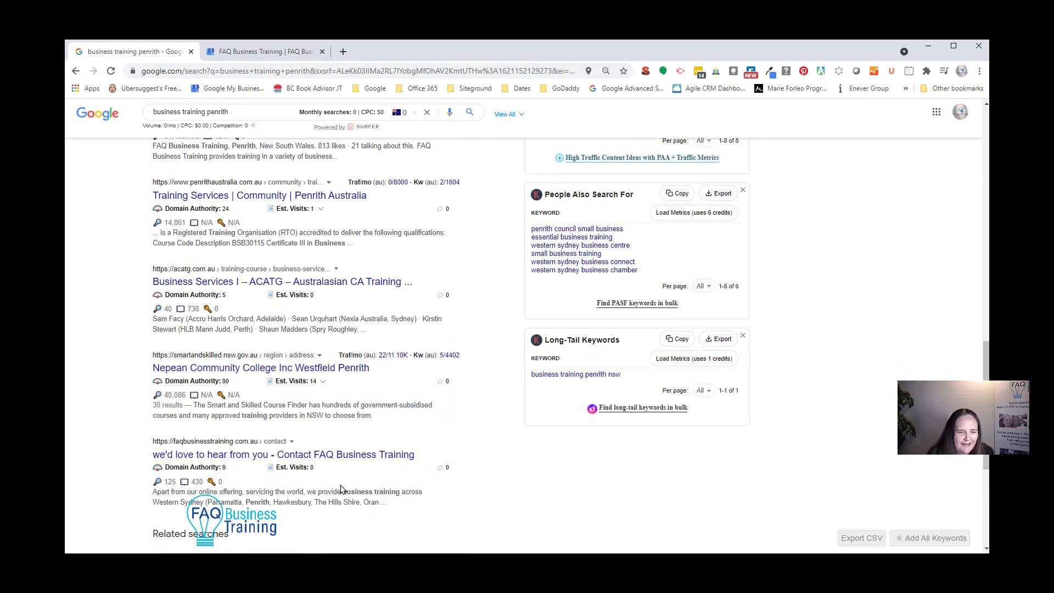
{"action": "scroll", "coordinate": [340, 488], "scroll_direction": "up", "scroll_amount": 15}
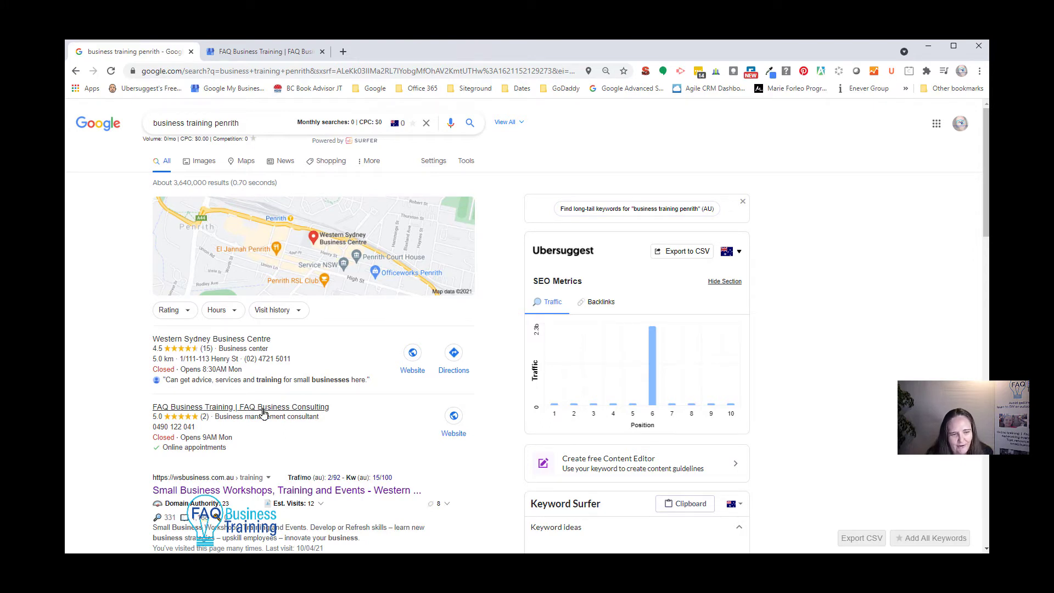
- Open the FAQ Business Training listing from the local results and examine its photos, reviews and posts
{"action": "left_click", "coordinate": [271, 311]}
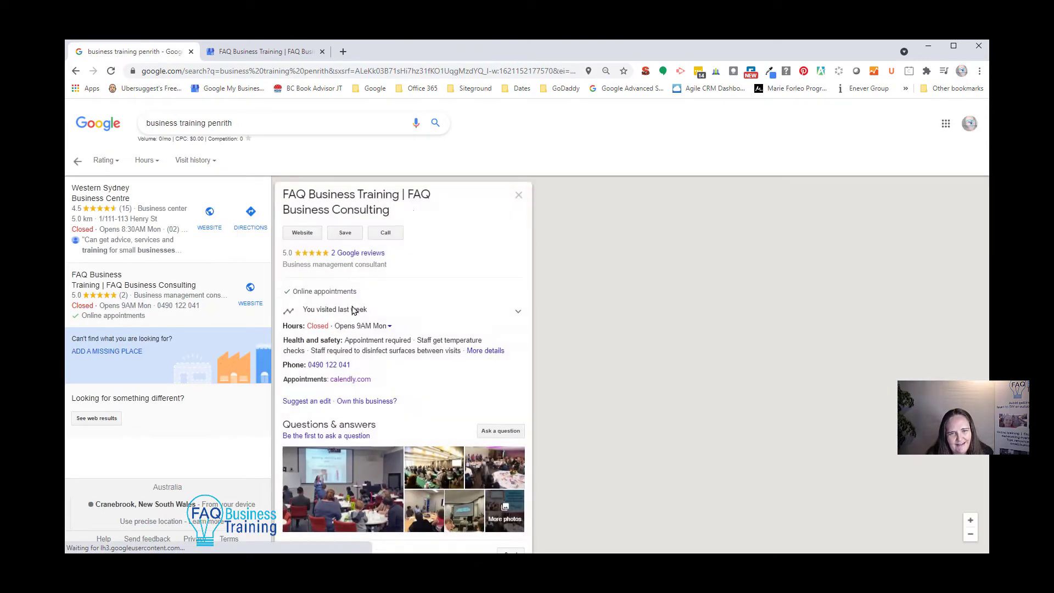
{"action": "scroll", "coordinate": [447, 502], "scroll_direction": "down", "scroll_amount": 4}
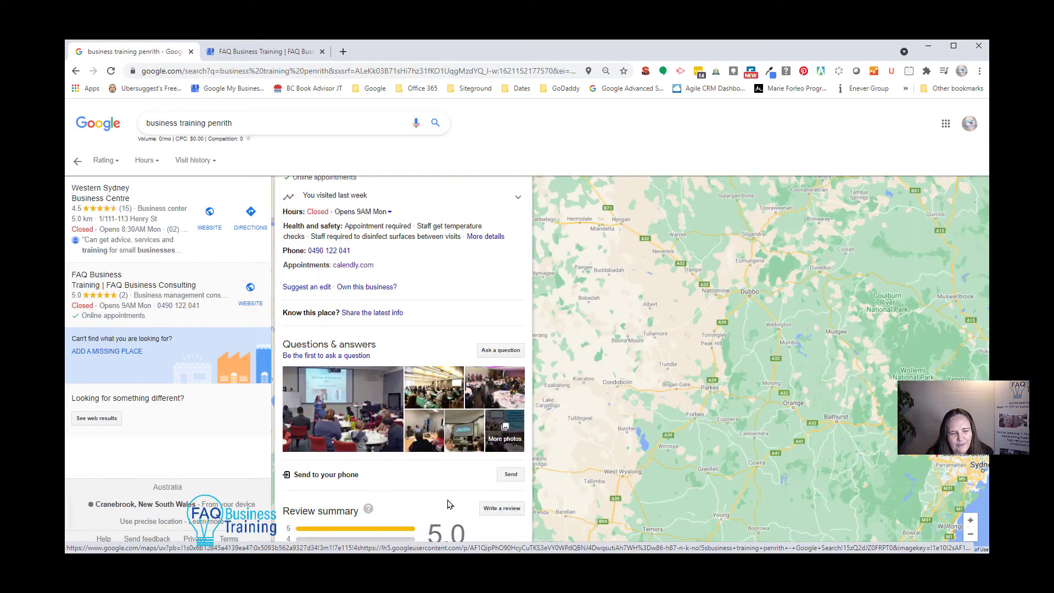
{"action": "scroll", "coordinate": [447, 502], "scroll_direction": "down", "scroll_amount": 10}
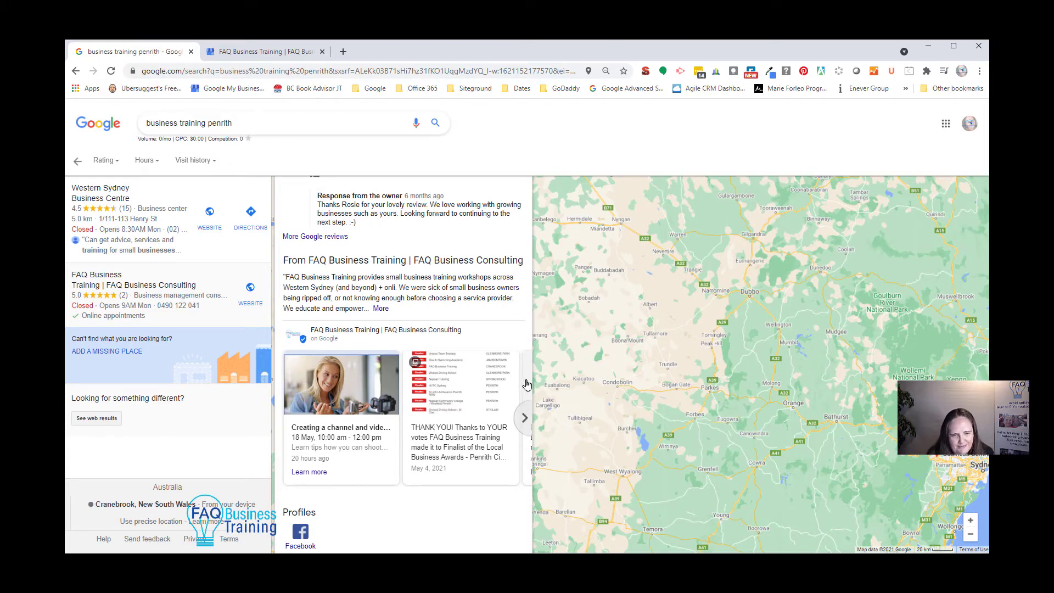
{"action": "scroll", "coordinate": [348, 406], "scroll_direction": "up", "scroll_amount": 10}
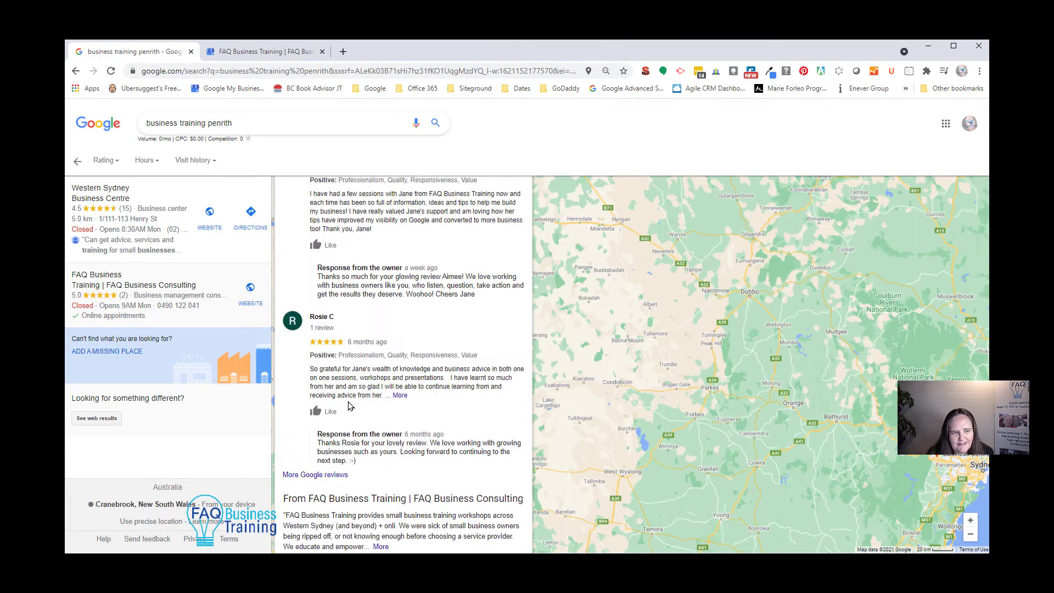
{"action": "scroll", "coordinate": [348, 405], "scroll_direction": "up", "scroll_amount": 3}
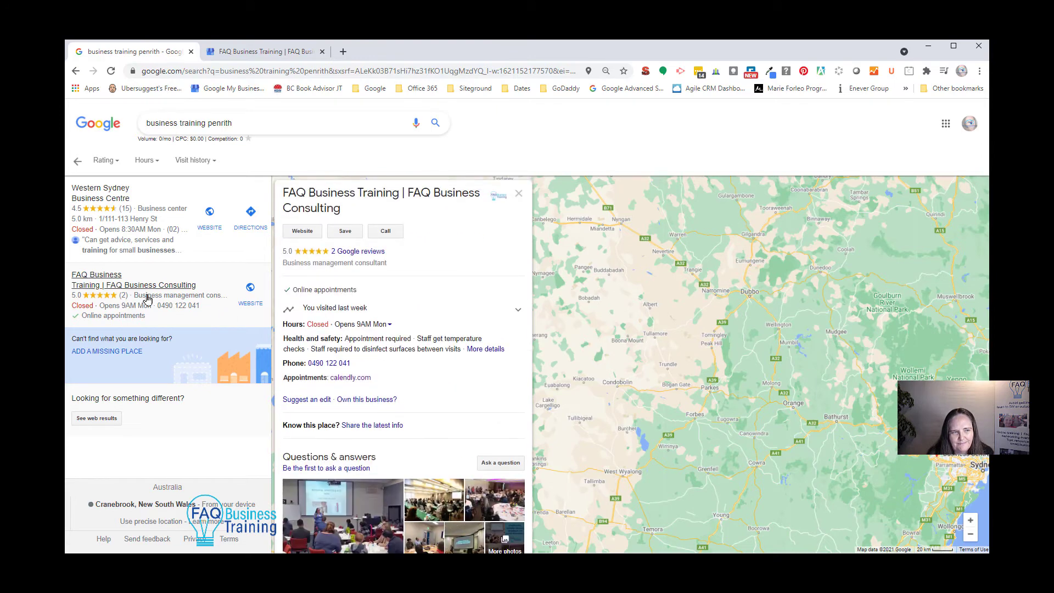
- Return to the business profile in Google My Business and open its posts page
{"action": "left_click", "coordinate": [291, 52]}
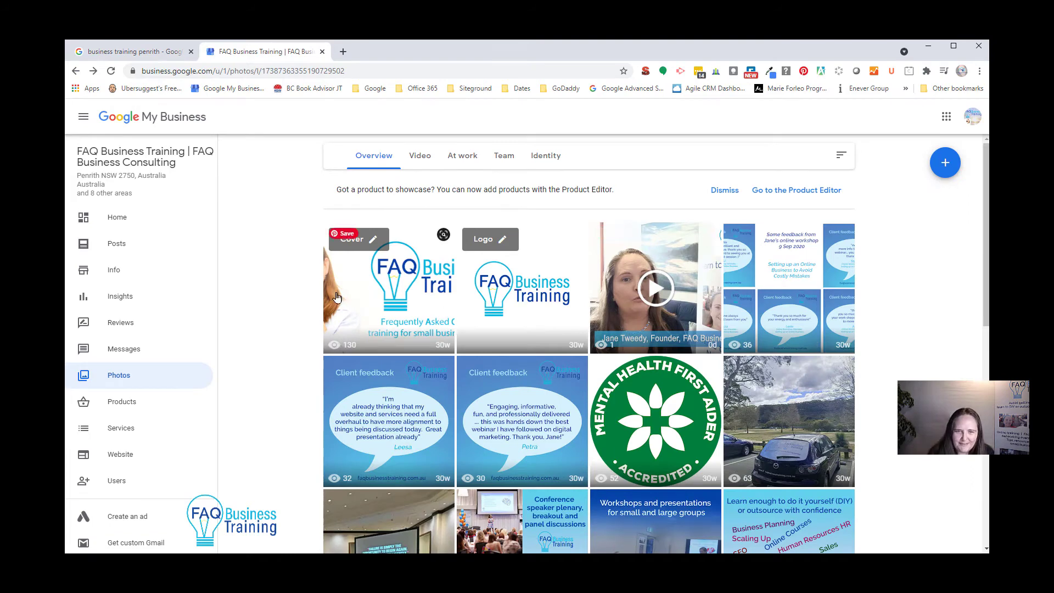
{"action": "left_click", "coordinate": [946, 116]}
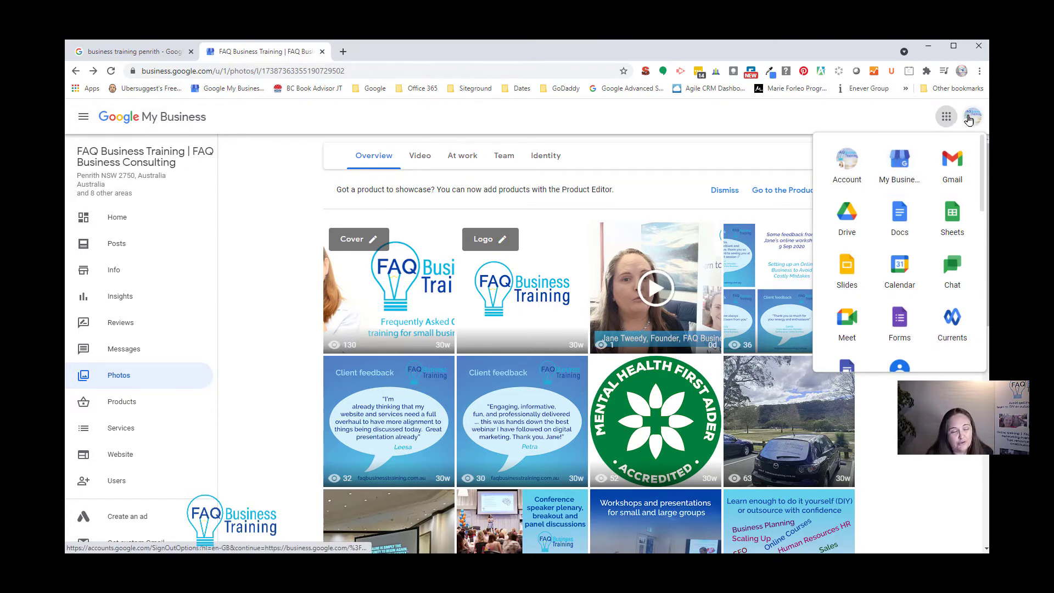
{"action": "left_click", "coordinate": [117, 216]}
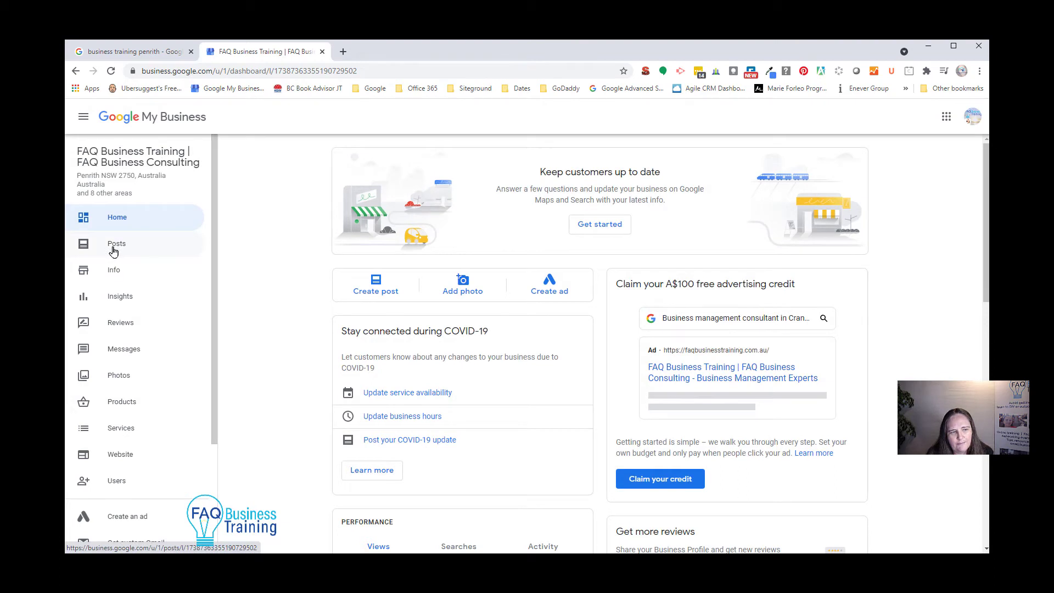
{"action": "left_click", "coordinate": [114, 249]}
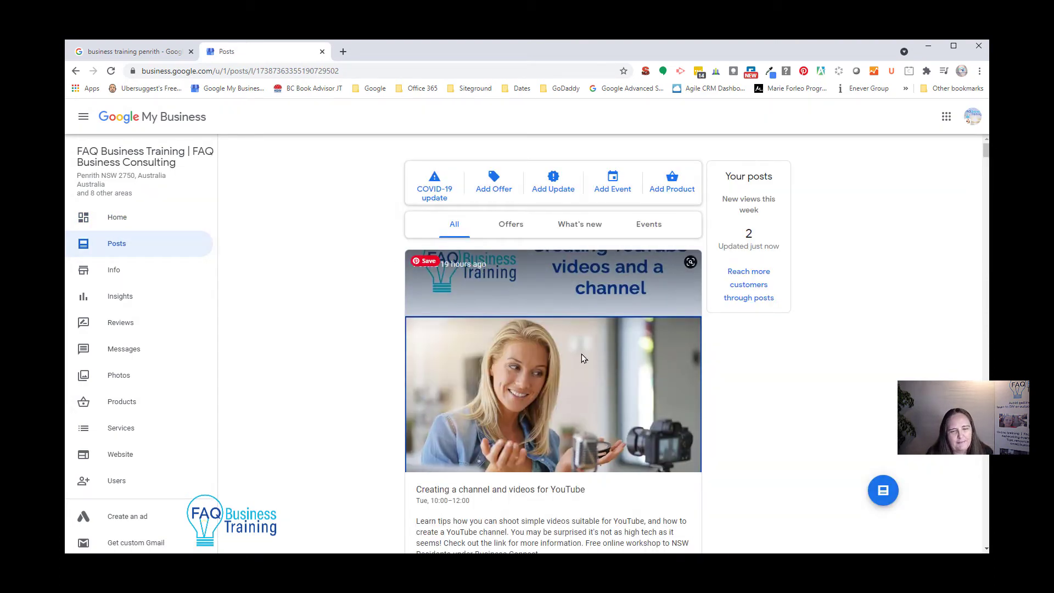
- Start an offer post and examine its fields, including the optional details
{"action": "left_click", "coordinate": [492, 179]}
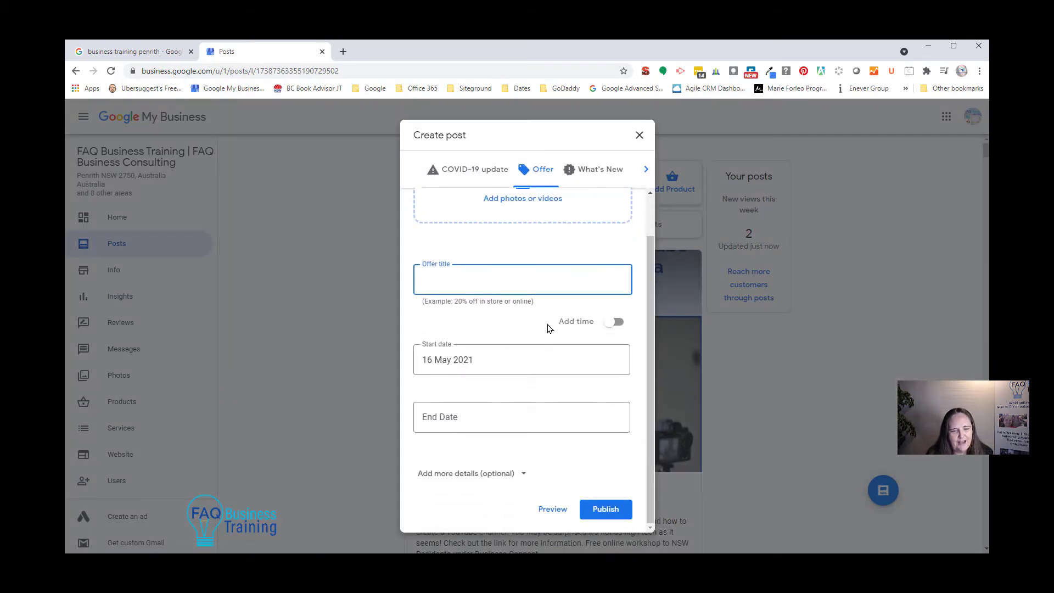
{"action": "left_click", "coordinate": [475, 473]}
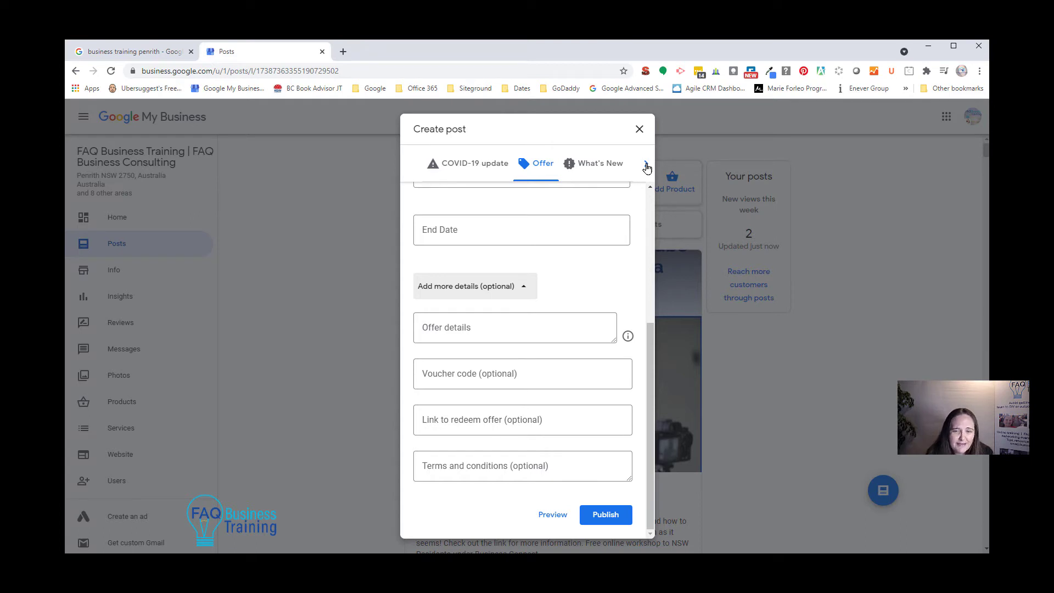
{"action": "scroll", "coordinate": [595, 269], "scroll_direction": "up", "scroll_amount": 3}
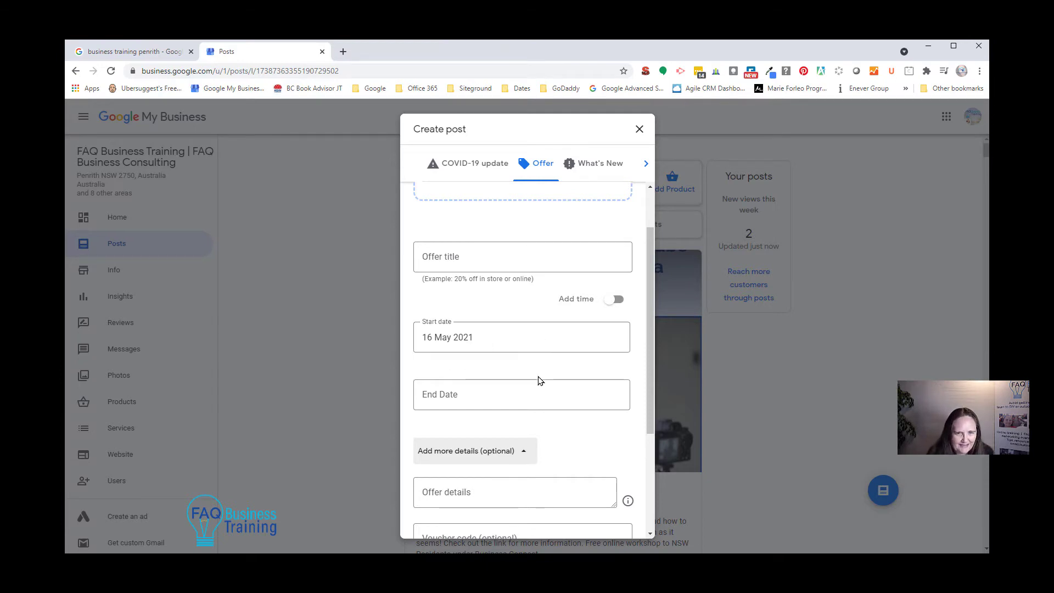
- Change the post type to What's New, add a Learn more button to the post and reveal the remaining post types
{"action": "left_click", "coordinate": [601, 162]}
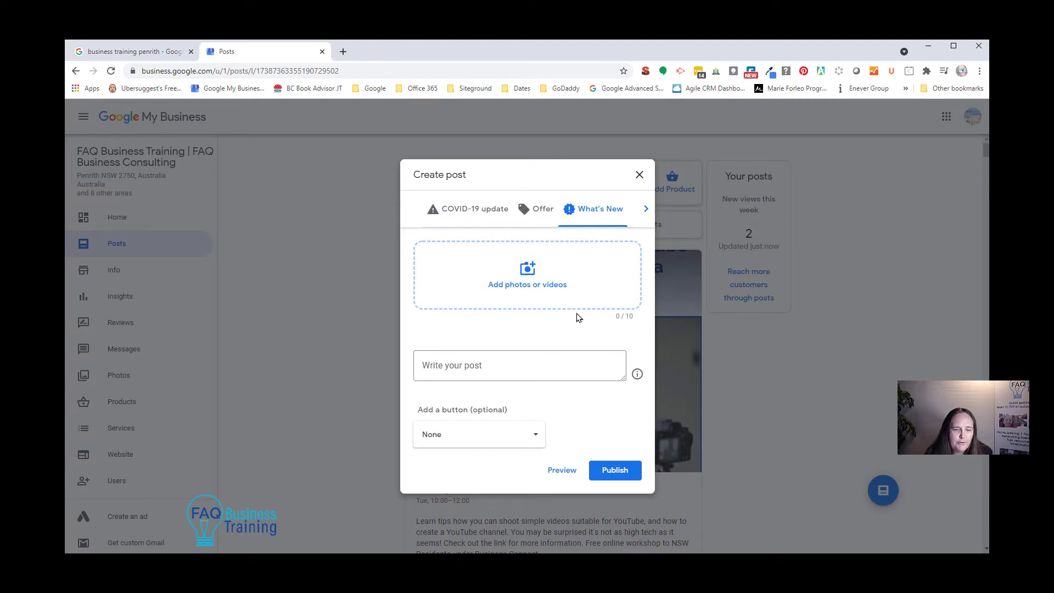
{"action": "left_click", "coordinate": [519, 434]}
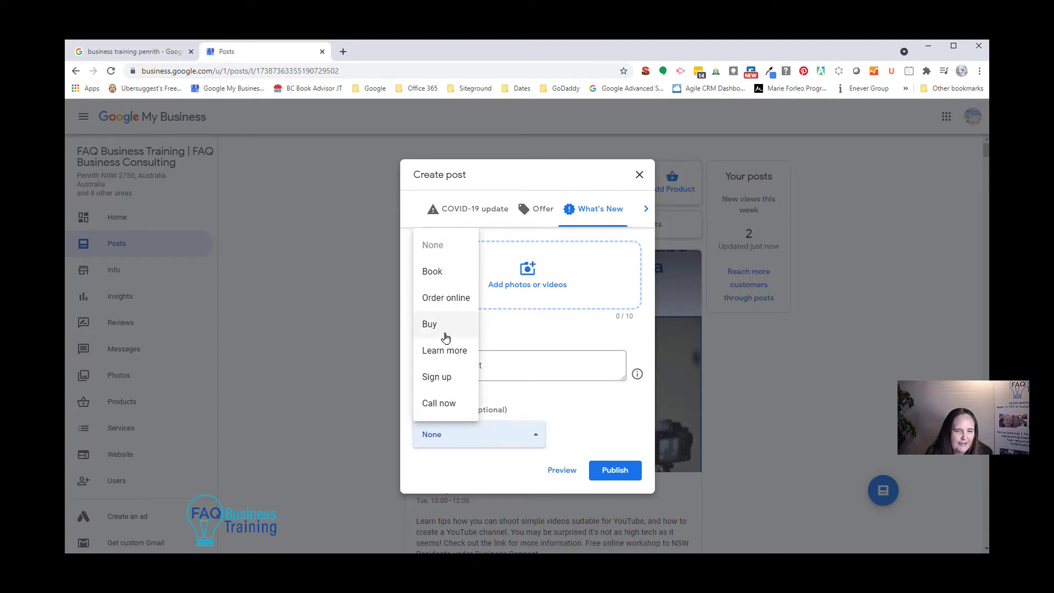
{"action": "left_click", "coordinate": [445, 349]}
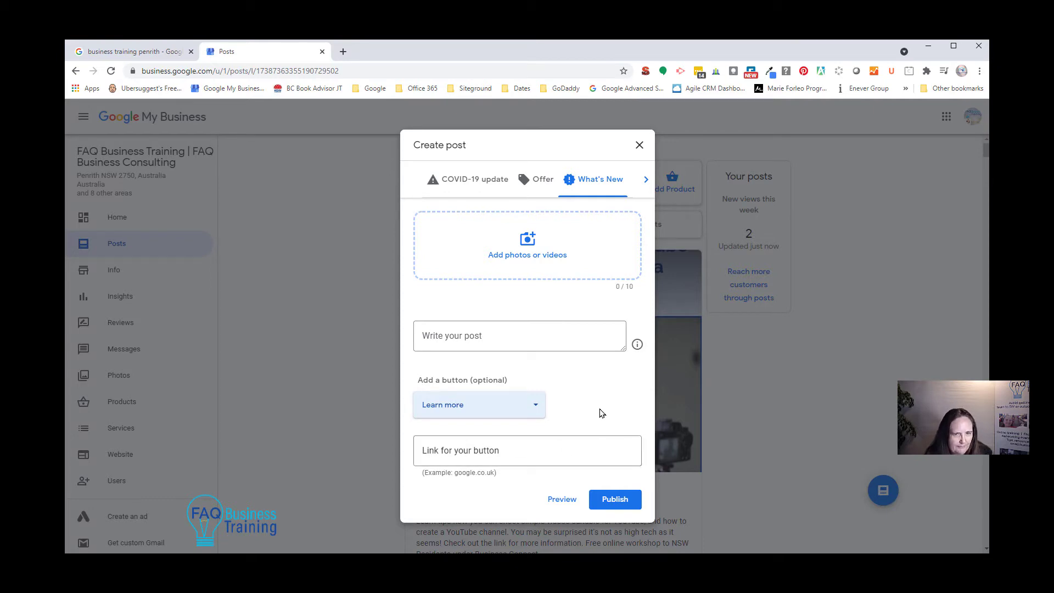
{"action": "left_click", "coordinate": [646, 179]}
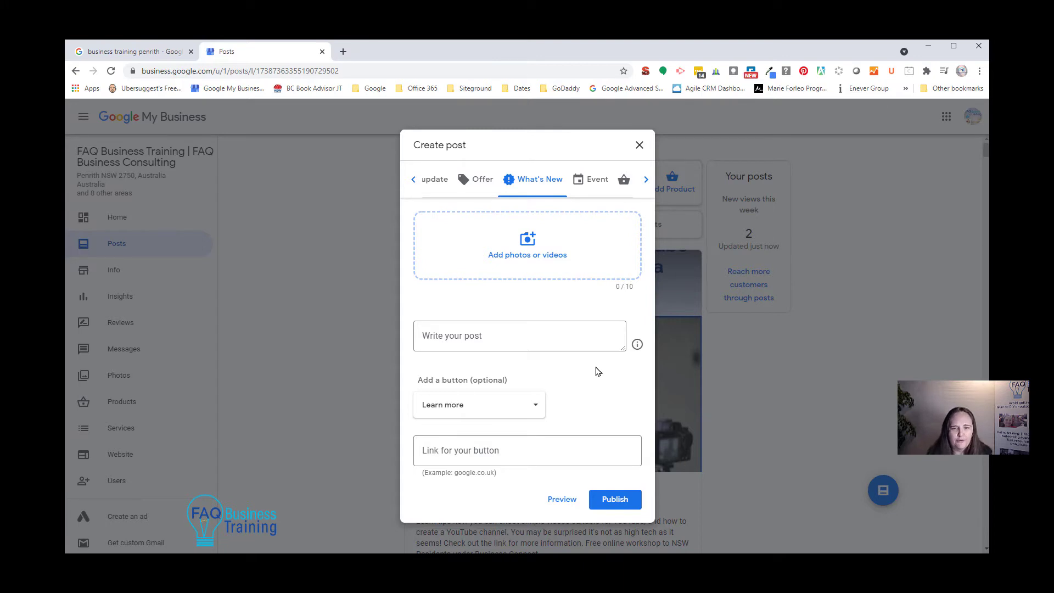
- Change the post type to Event and start adding a photo from the computer
{"action": "left_click", "coordinate": [588, 180]}
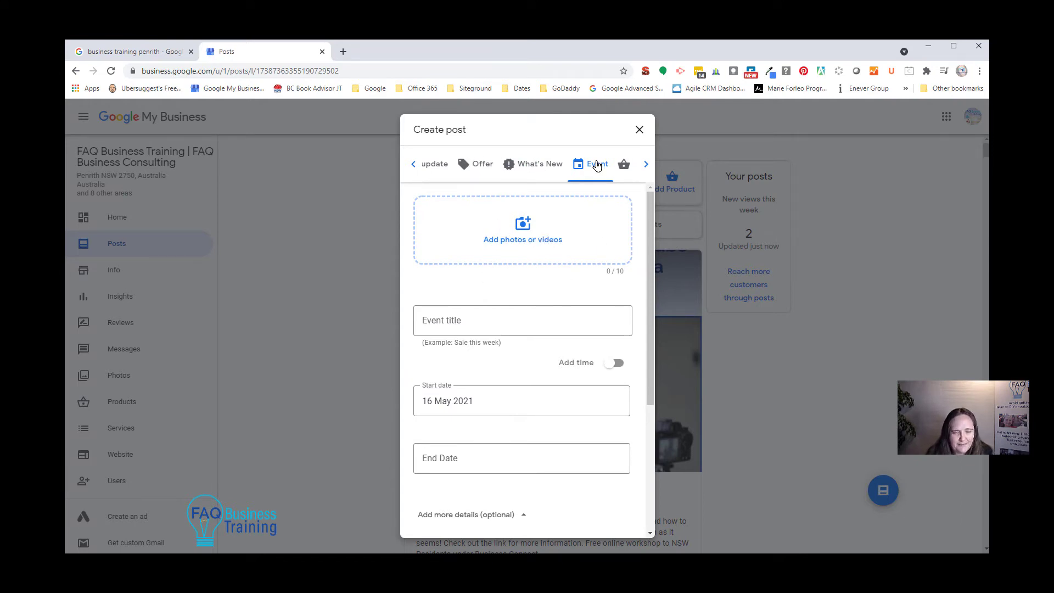
{"action": "left_click", "coordinate": [522, 225]}
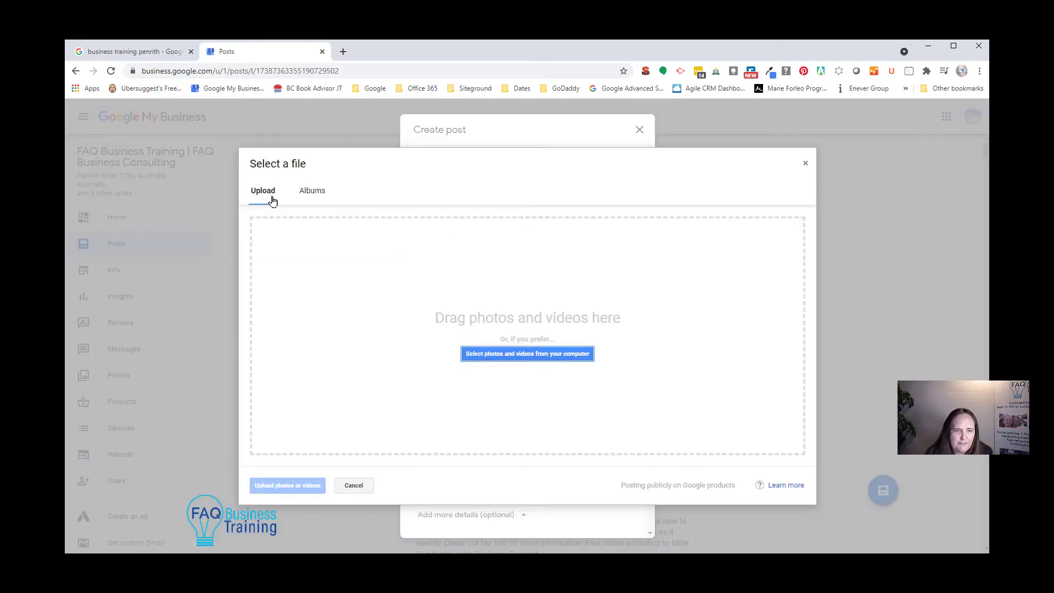
{"action": "left_click", "coordinate": [529, 353]}
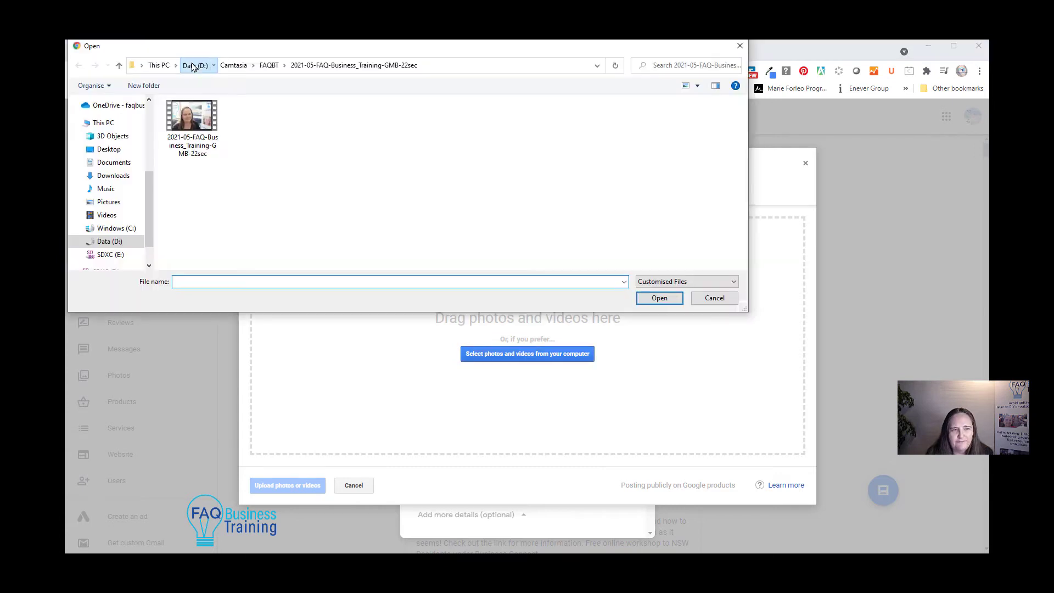
- Attach the image SEO-Basics-Training-Workshop-graphic-GMB from the SEO Basics folder under FAQ Business Training, Presentations on drive D to the event post
{"action": "left_click", "coordinate": [193, 66]}
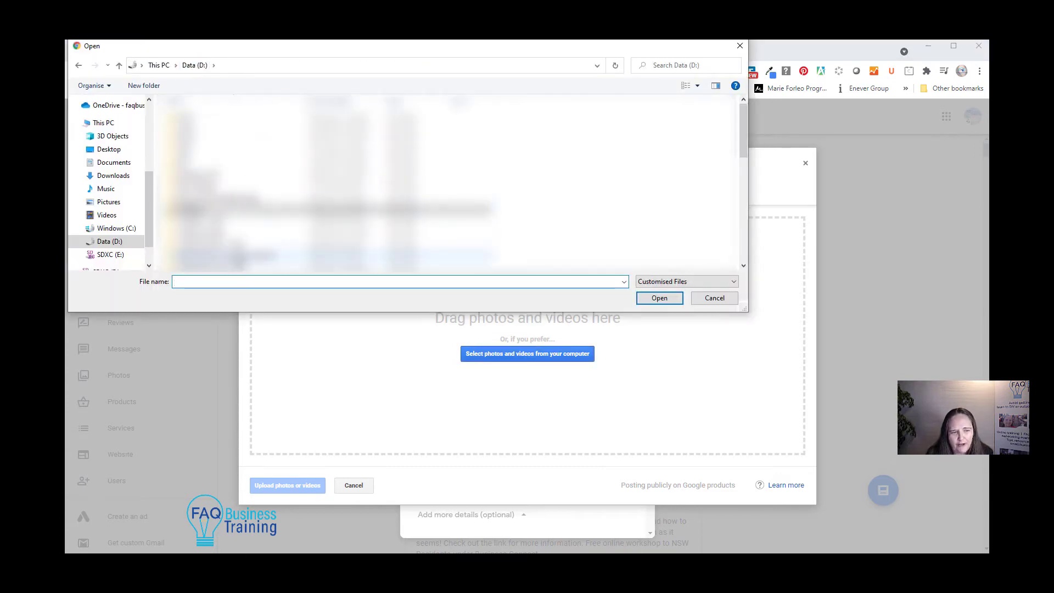
{"action": "double_click", "coordinate": [240, 255]}
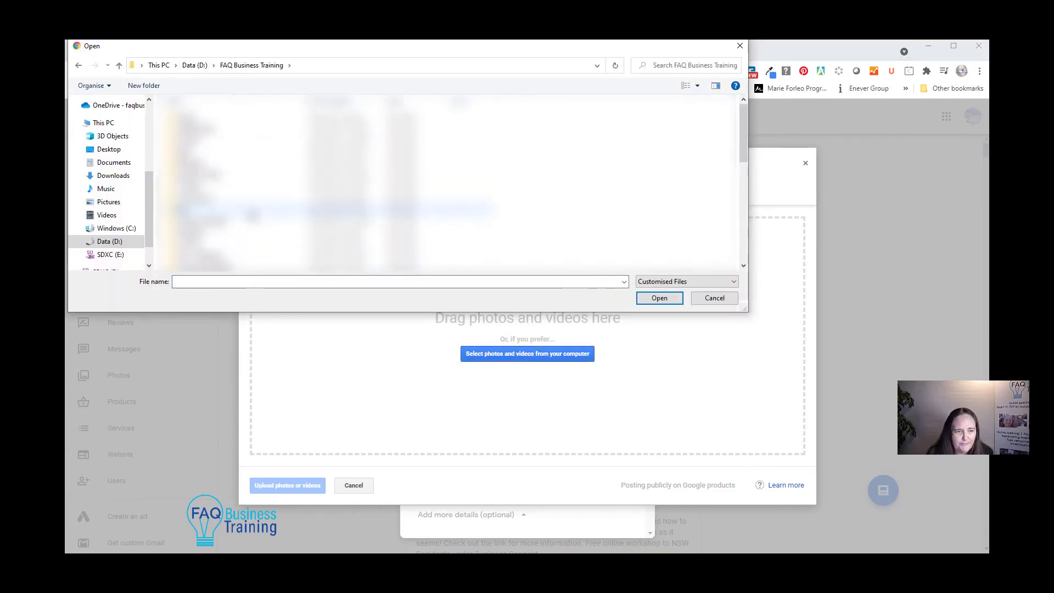
{"action": "double_click", "coordinate": [237, 230]}
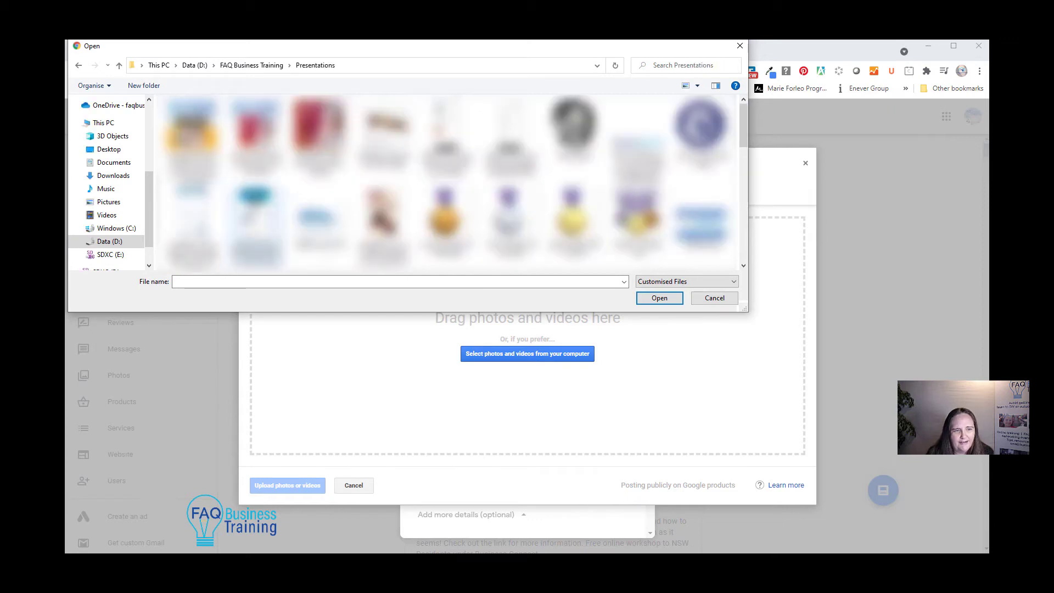
{"action": "scroll", "coordinate": [455, 210], "scroll_direction": "down", "scroll_amount": 3}
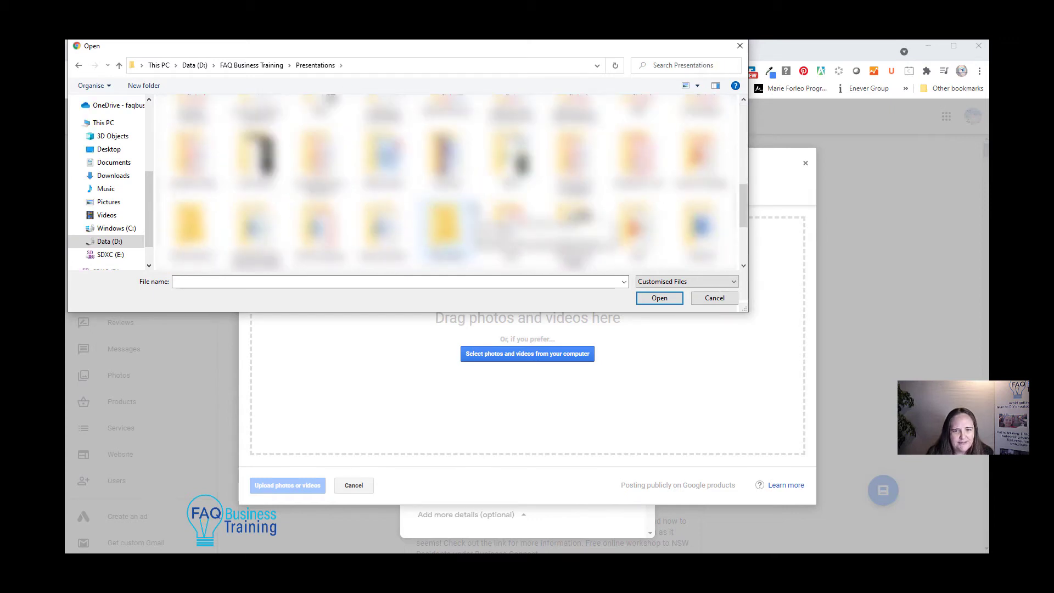
{"action": "scroll", "coordinate": [444, 220], "scroll_direction": "up", "scroll_amount": 3}
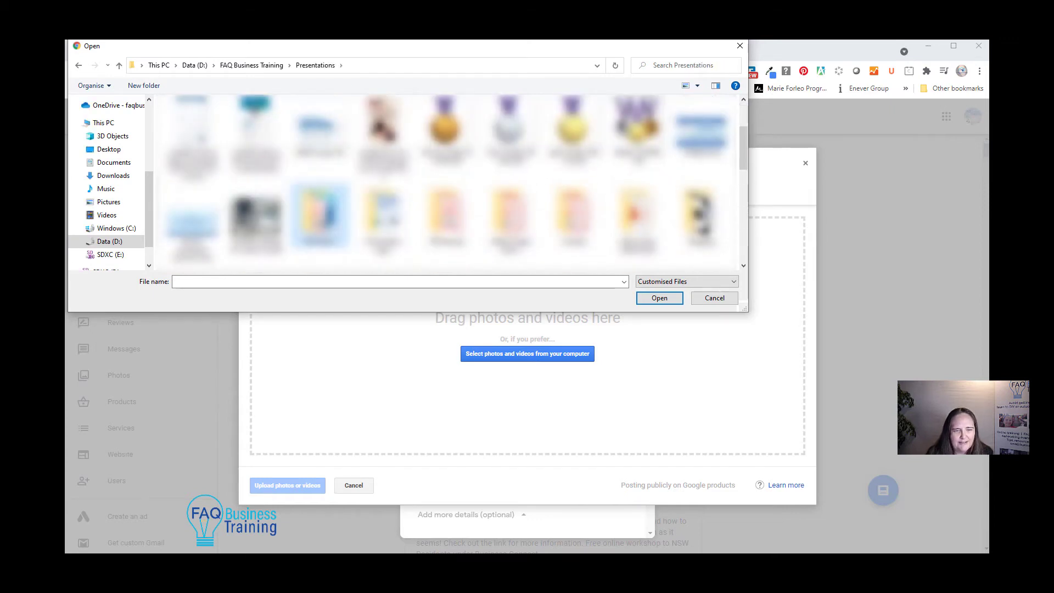
{"action": "double_click", "coordinate": [320, 216]}
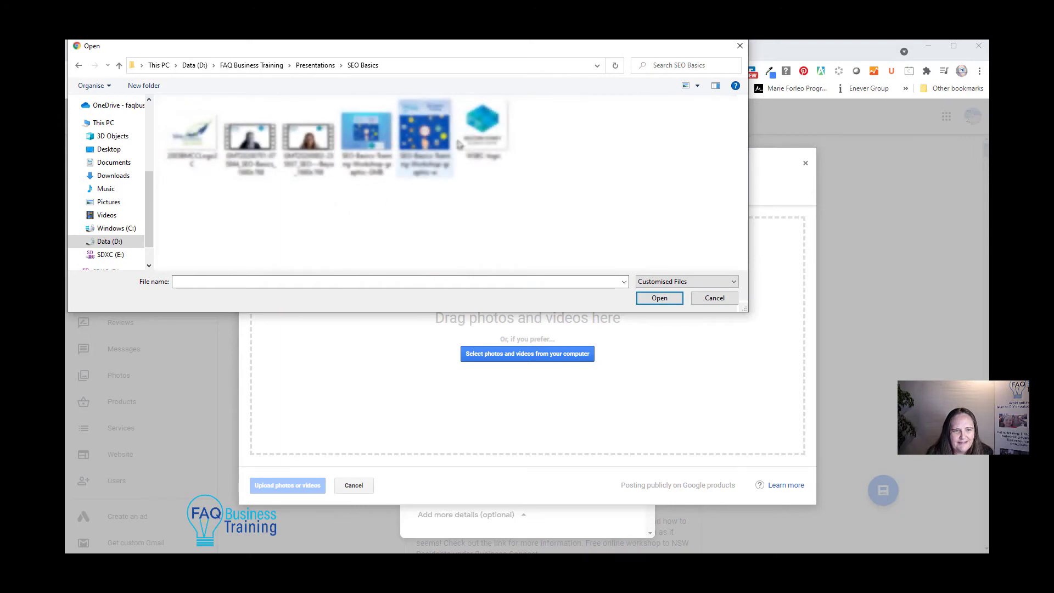
{"action": "left_click", "coordinate": [372, 136]}
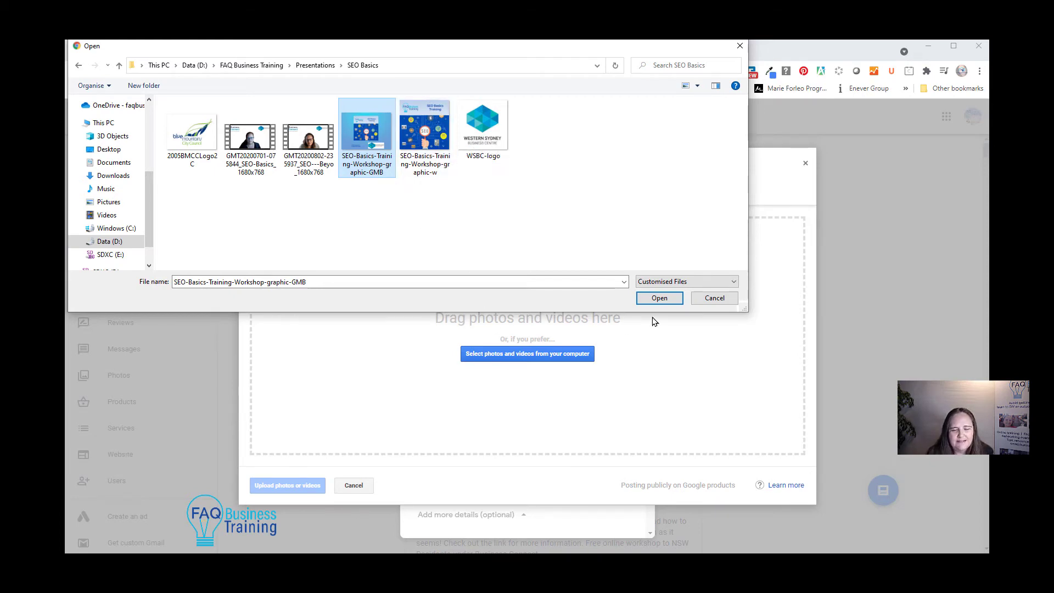
{"action": "left_click", "coordinate": [659, 298]}
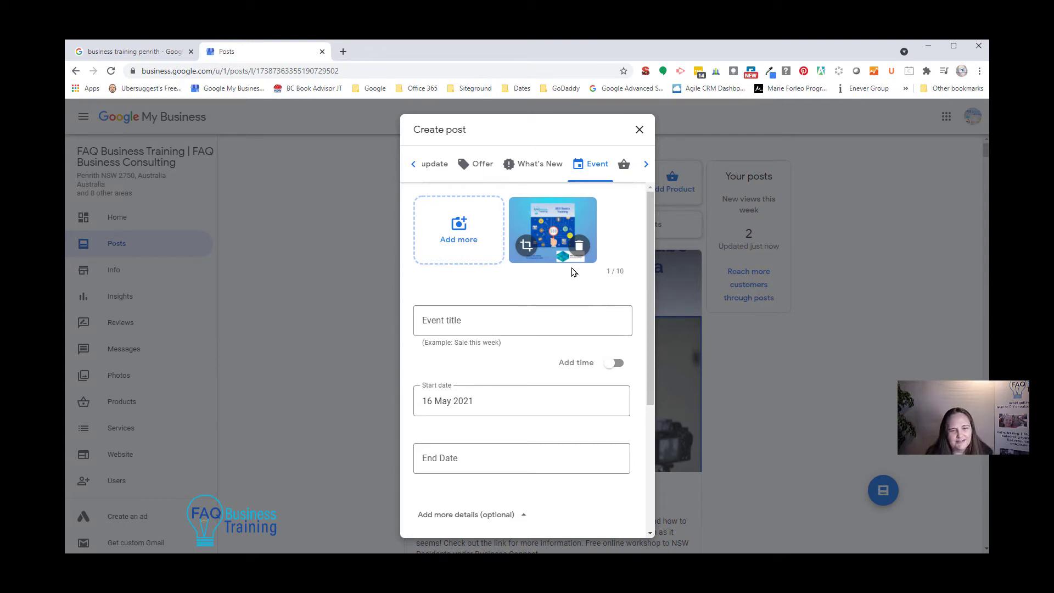
- Title the event "SEO Basics Online Training Workshop"
{"action": "left_click", "coordinate": [483, 326]}
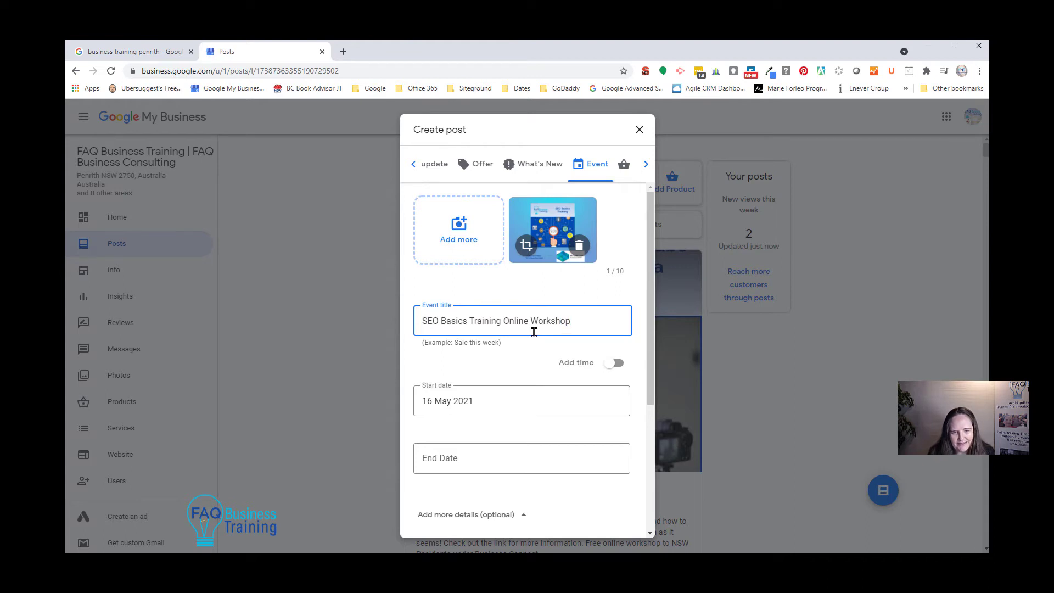
{"action": "left_click", "coordinate": [502, 320]}
{"action": "key", "text": "BackSpace"}
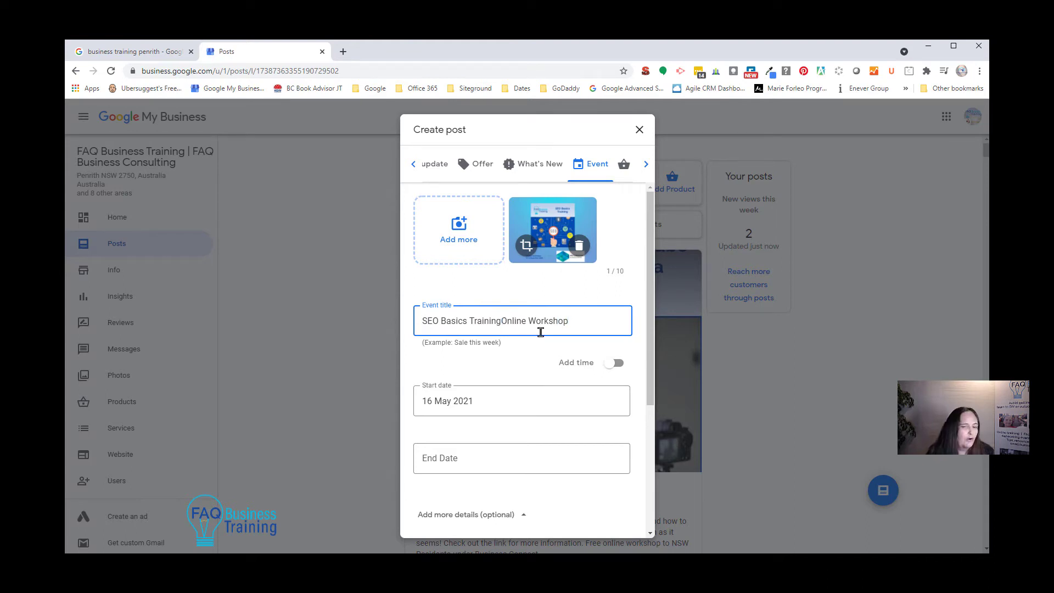
{"action": "key", "text": "BackSpace"}
{"action": "key", "text": "BackSpace"}
{"action": "key", "text": "BackSpace"}
{"action": "key", "text": "BackSpace"}
{"action": "key", "text": "BackSpace"}
{"action": "key", "text": "BackSpace"}
{"action": "key", "text": "BackSpace"}
{"action": "key", "text": "BackSpace"}
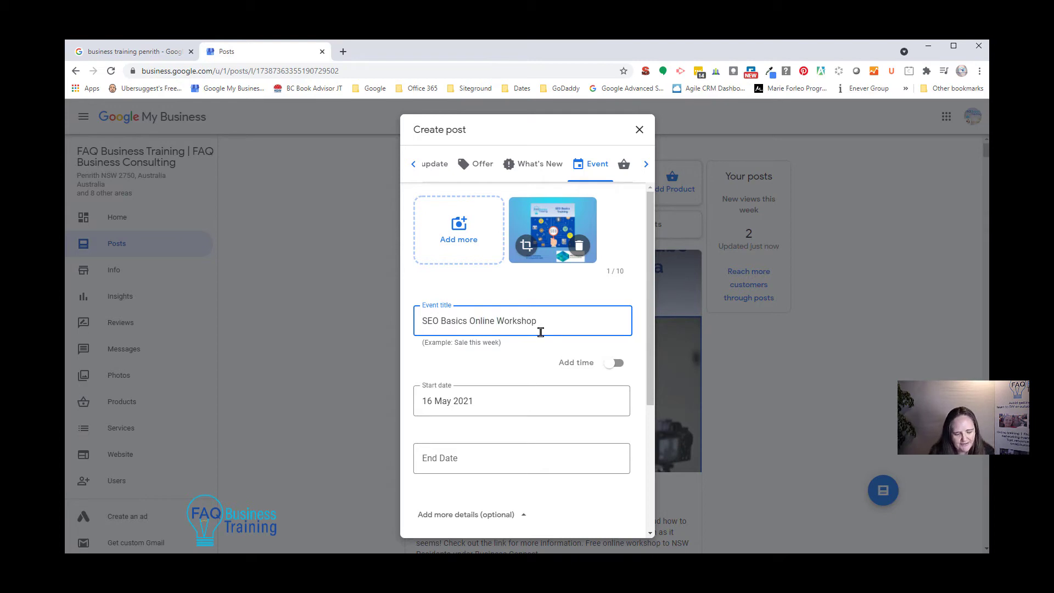
{"action": "type", "text": "Training"}
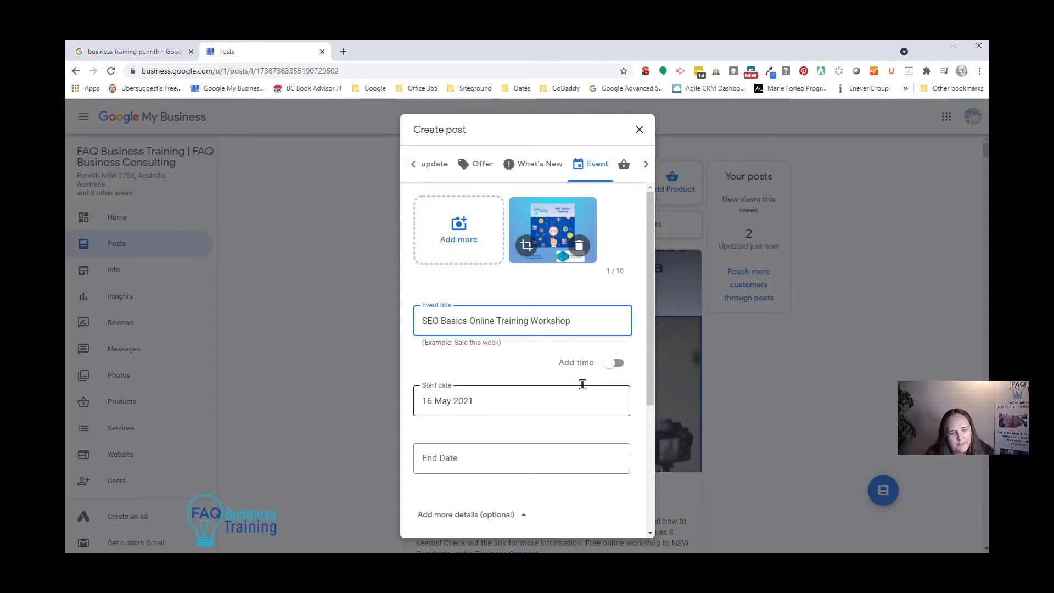
{"action": "left_click", "coordinate": [518, 396]}
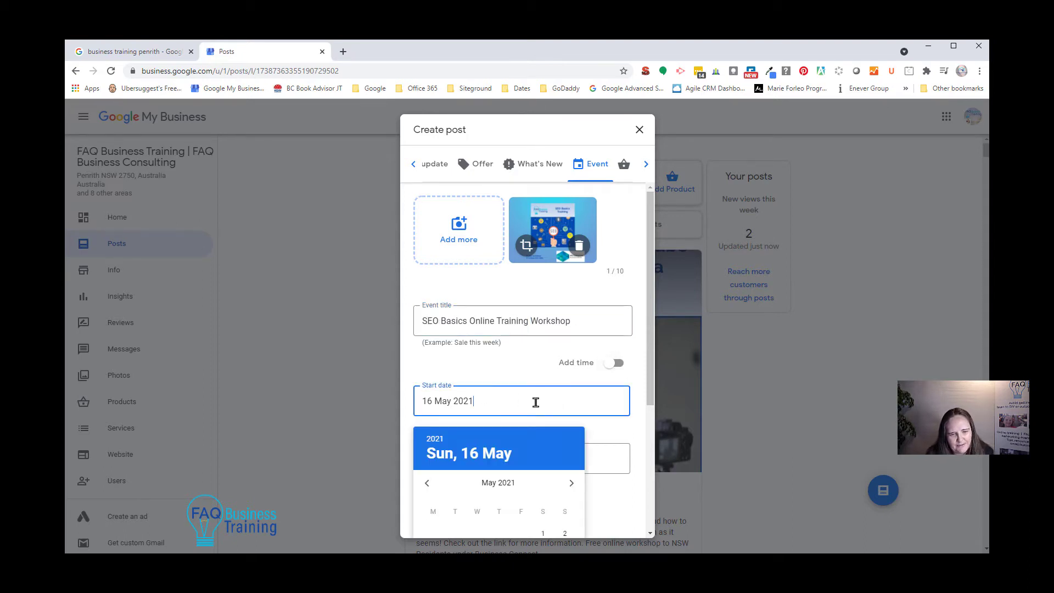
{"action": "left_click", "coordinate": [571, 483]}
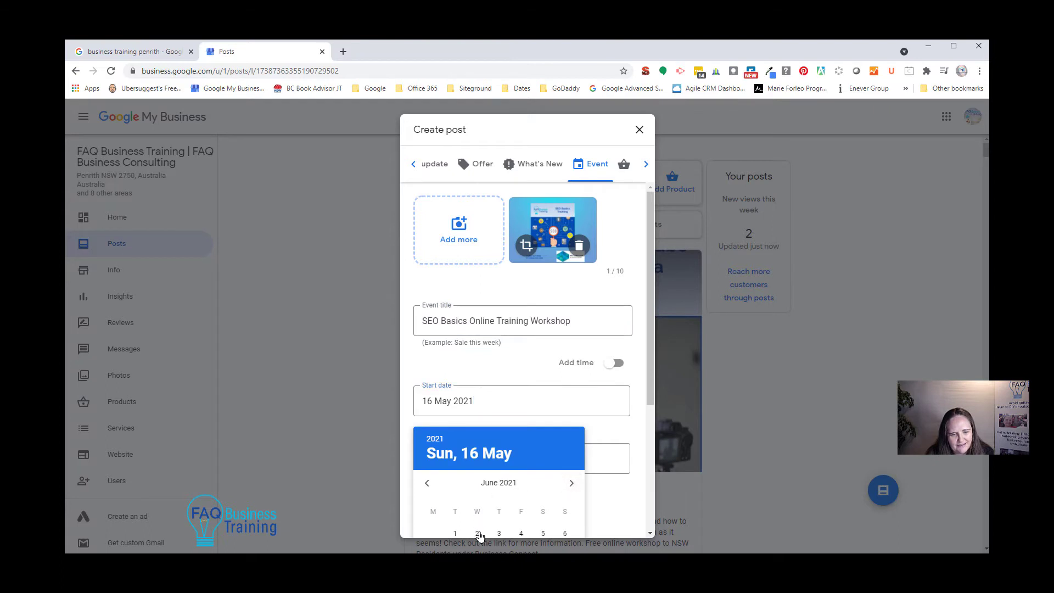
{"action": "left_click_drag", "start_coordinate": [478, 535], "coordinate": [499, 494]}
{"action": "scroll", "coordinate": [516, 498], "scroll_direction": "down", "scroll_amount": 1}
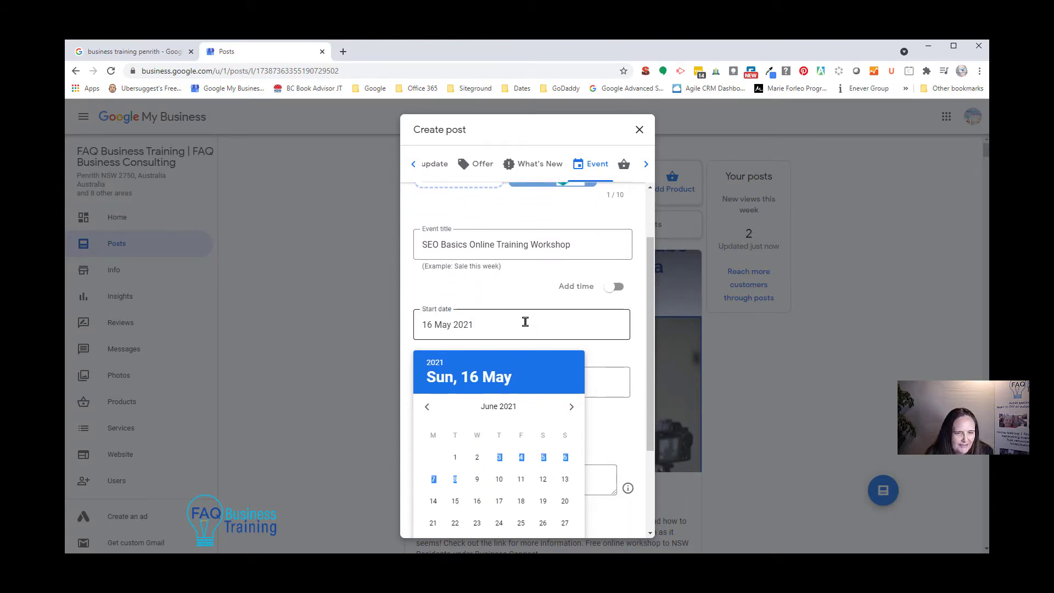
{"action": "left_click", "coordinate": [516, 317]}
{"action": "left_click_drag", "start_coordinate": [475, 329], "coordinate": [344, 321]}
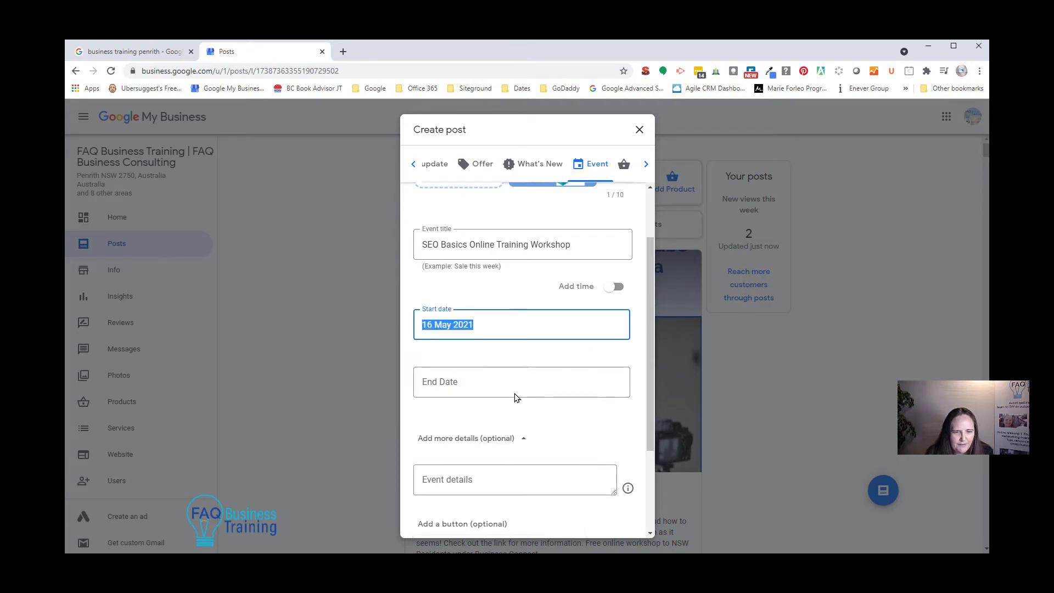
- Set both the start date and the end date of the event to 2 Jun 2021
{"action": "left_click", "coordinate": [500, 322]}
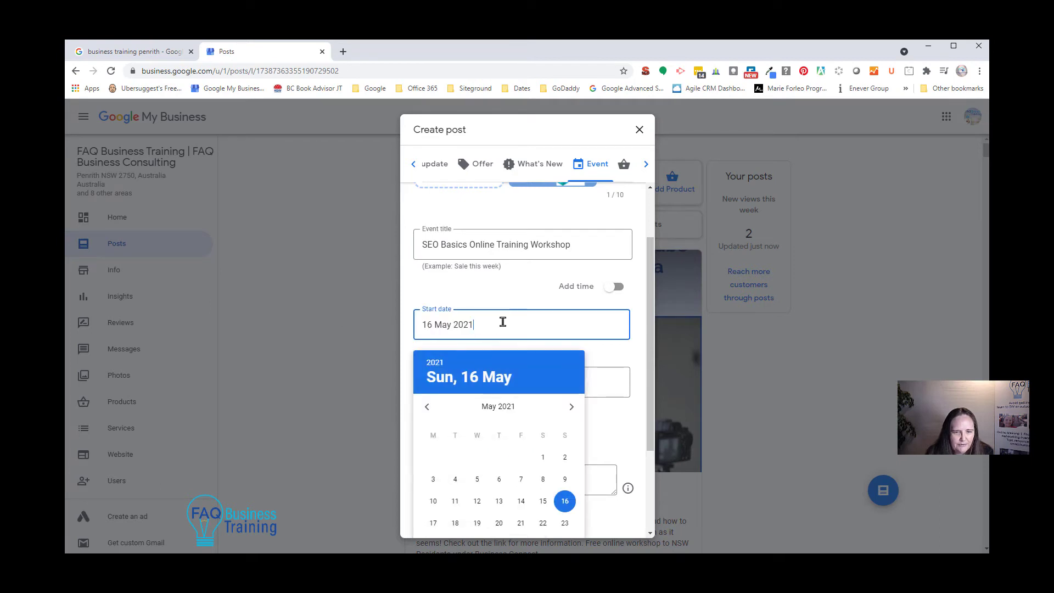
{"action": "left_click", "coordinate": [571, 406]}
{"action": "left_click", "coordinate": [477, 457]}
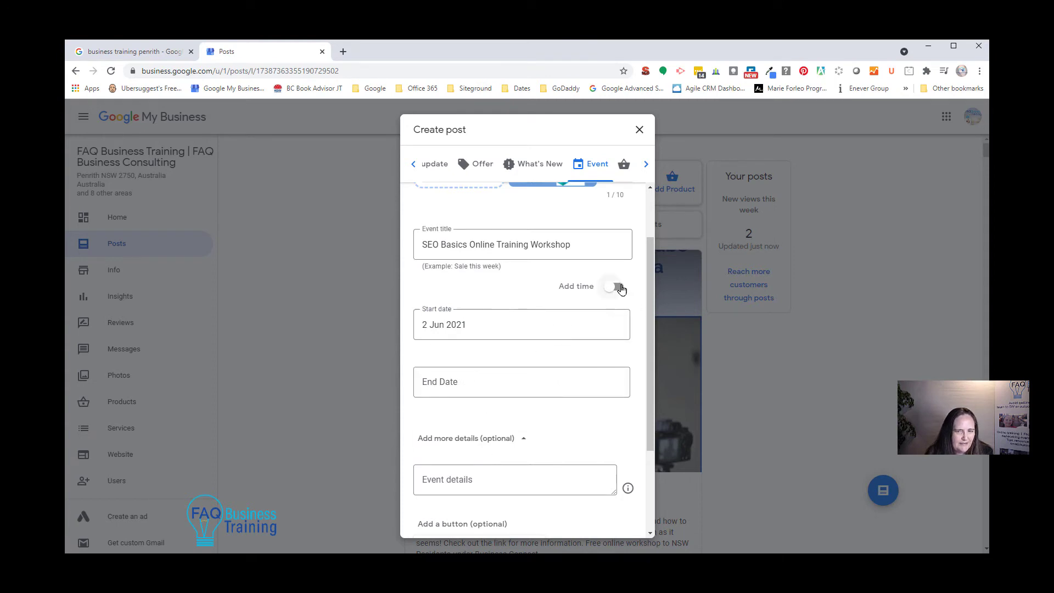
{"action": "left_click", "coordinate": [445, 380]}
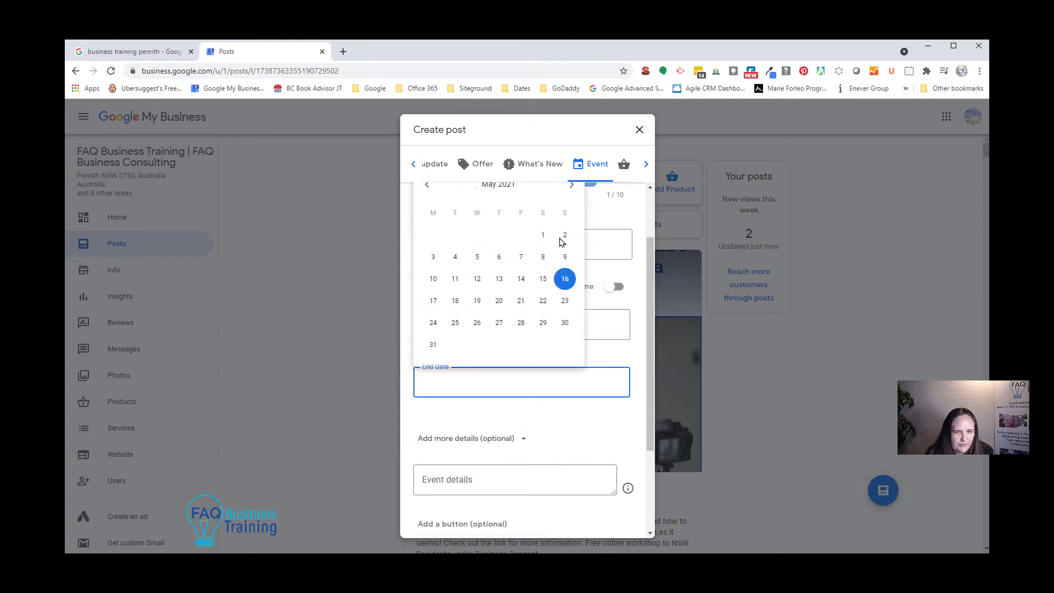
{"action": "left_click", "coordinate": [573, 190]}
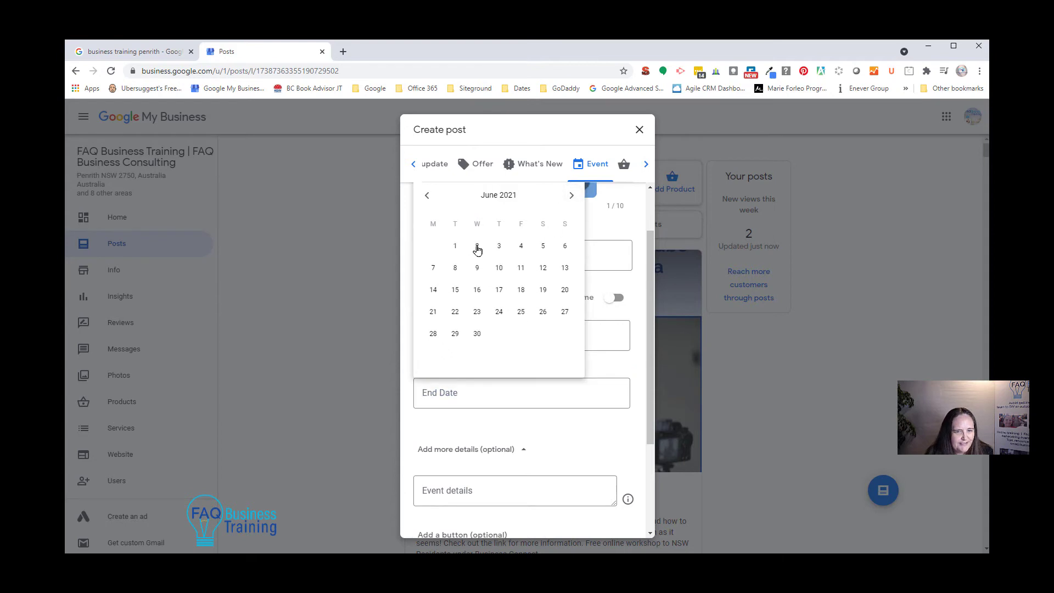
{"action": "left_click", "coordinate": [476, 246]}
- Add times to the event, starting at 10:00 and ending at 12:00
{"action": "left_click", "coordinate": [622, 297]}
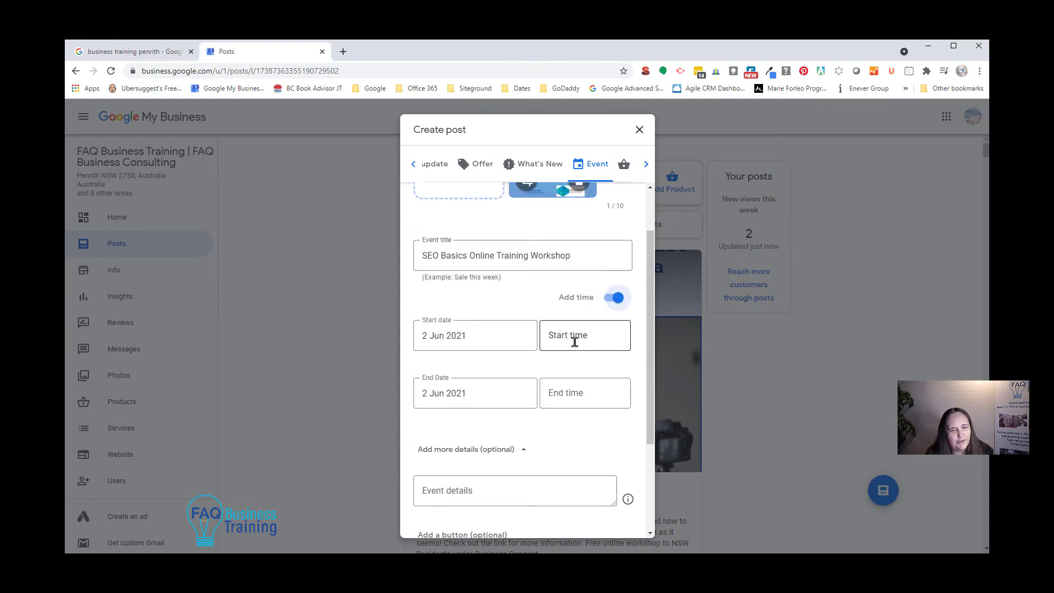
{"action": "left_click", "coordinate": [569, 331]}
{"action": "type", "text": "10"}
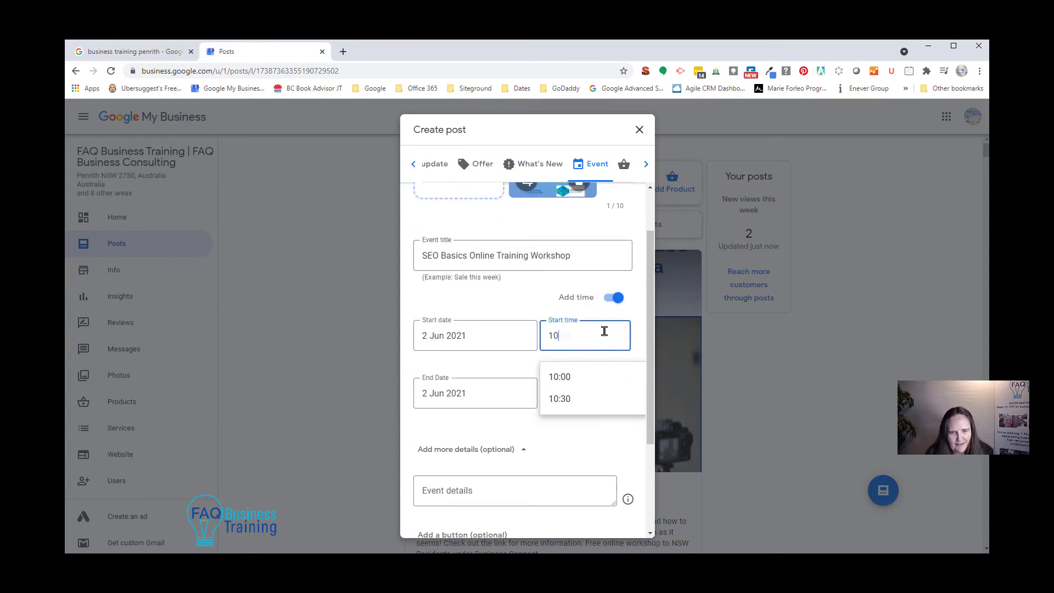
{"action": "left_click", "coordinate": [573, 377]}
{"action": "left_click", "coordinate": [568, 389]}
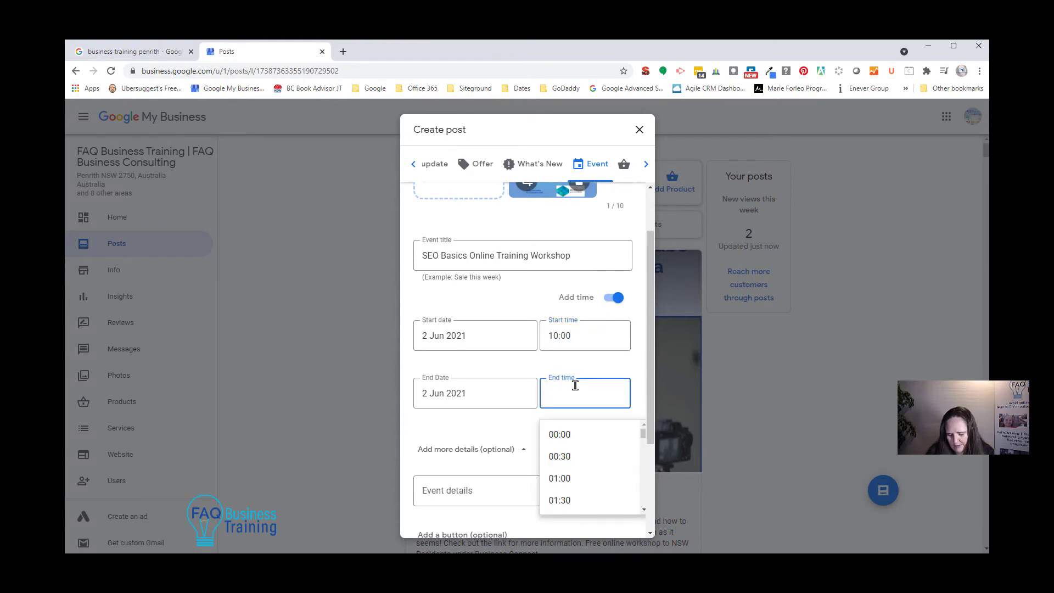
{"action": "type", "text": "12"}
{"action": "left_click", "coordinate": [572, 435]}
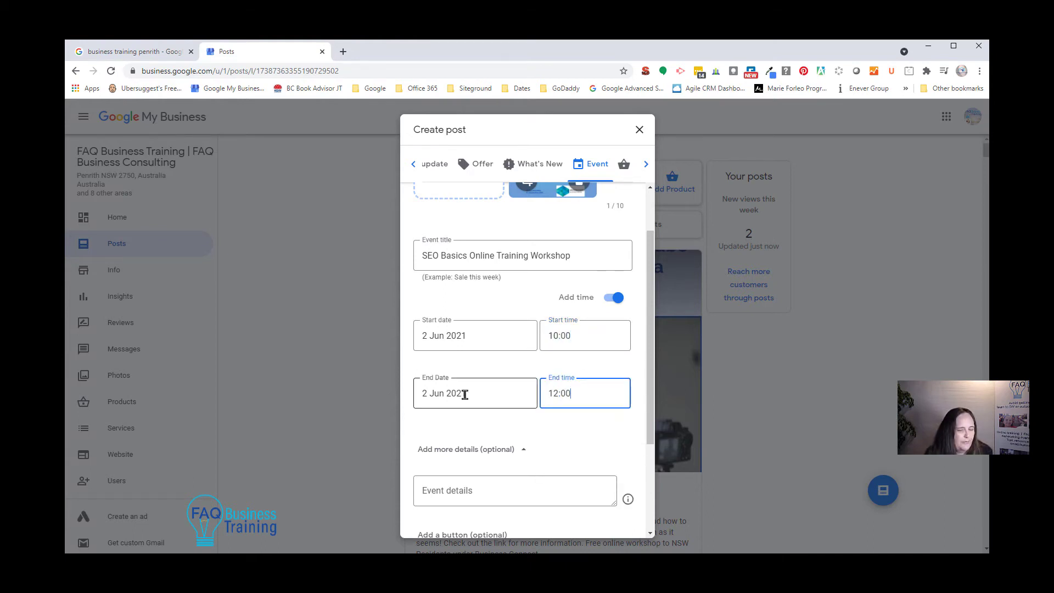
- Paste the copied workshop description that mentions "You'll learn some basic SEO techniques" into the event details
{"action": "scroll", "coordinate": [515, 448], "scroll_direction": "down", "scroll_amount": 1}
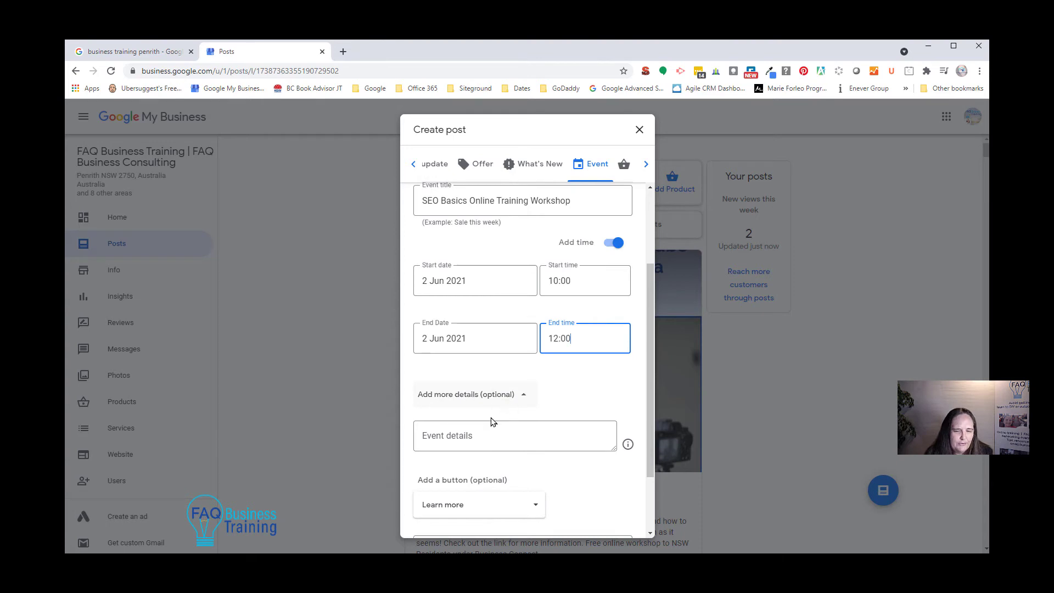
{"action": "left_click", "coordinate": [475, 434]}
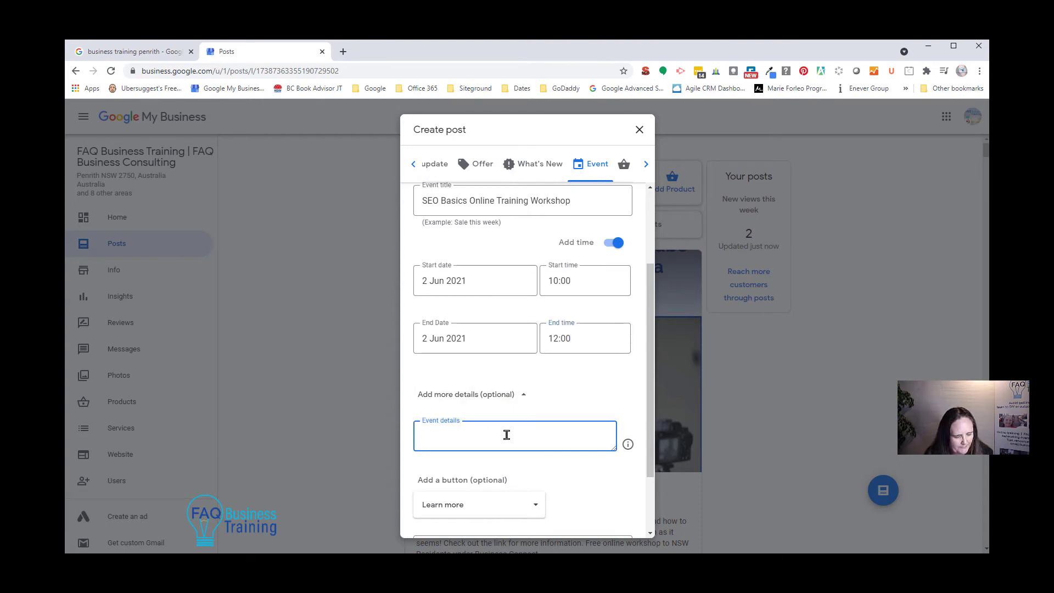
{"action": "key", "text": "ctrl+v"}
- Read through the pasted event details line by line to the end
{"action": "key", "text": "Up"}
{"action": "key", "text": "Up"}
{"action": "key", "text": "Up"}
{"action": "key", "text": "Up"}
{"action": "key", "text": "Up"}
{"action": "key", "text": "Up"}
{"action": "key", "text": "Up"}
{"action": "key", "text": "Up"}
{"action": "key", "text": "Up"}
{"action": "key", "text": "Up"}
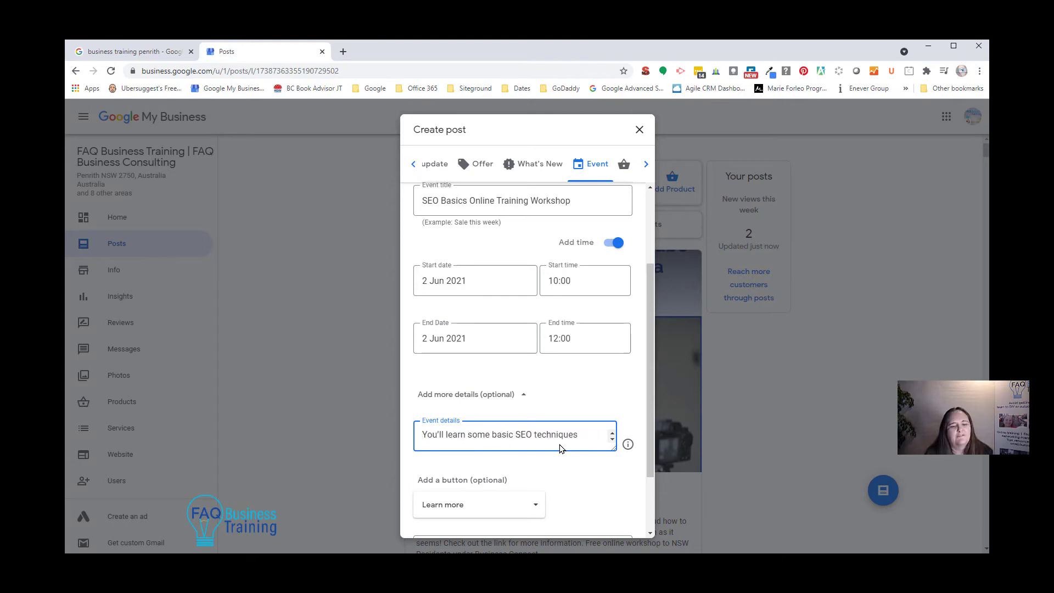
{"action": "key", "text": "Down"}
{"action": "key", "text": "Up"}
{"action": "key", "text": "Down"}
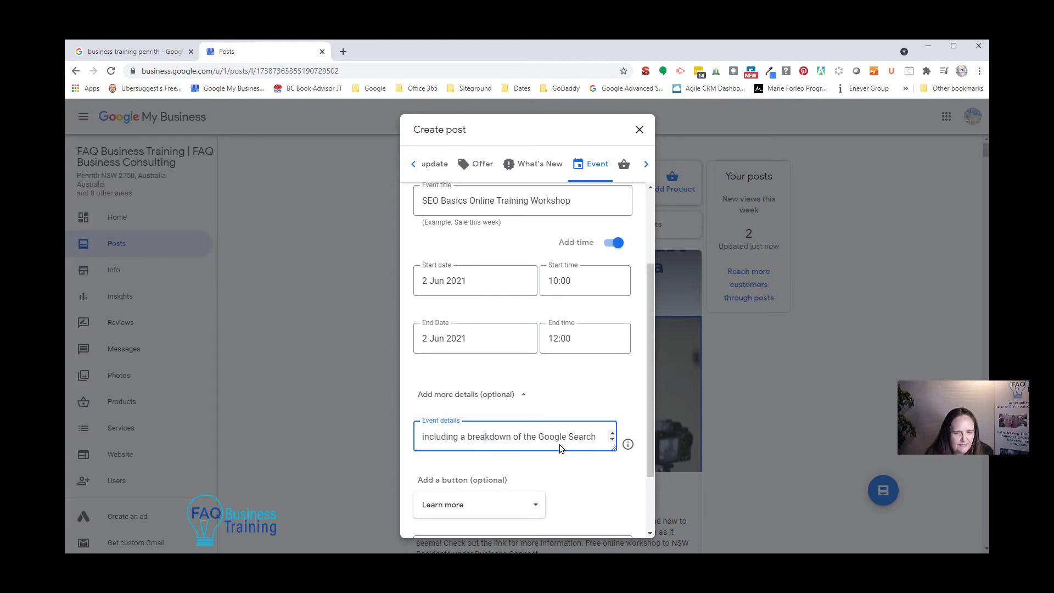
{"action": "key", "text": "Down"}
{"action": "key", "text": "Down"}
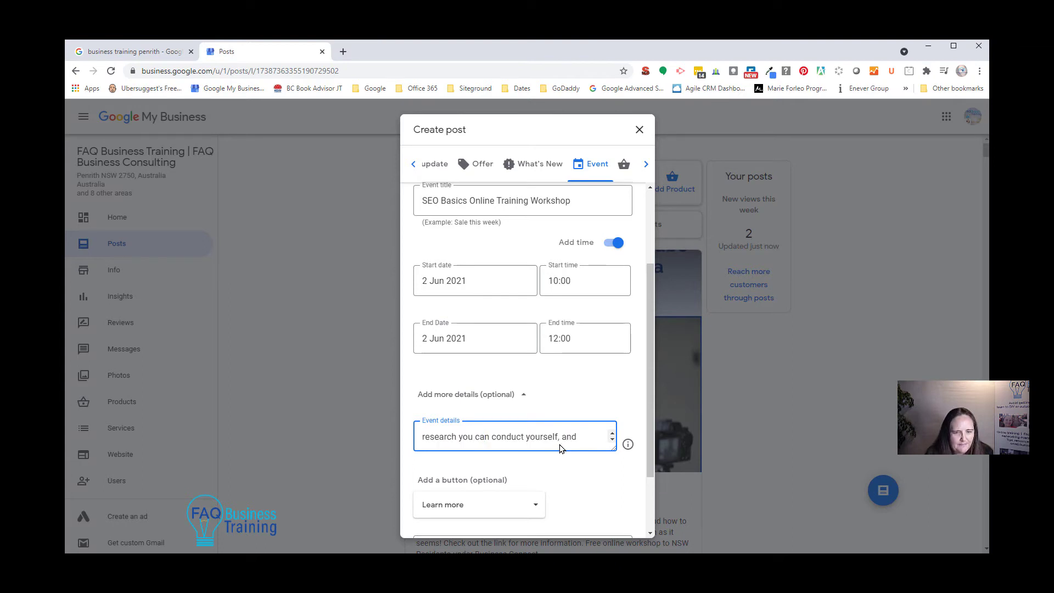
{"action": "key", "text": "Down"}
{"action": "key", "text": "Down"}
{"action": "key", "text": "Down"}
{"action": "key", "text": "Down"}
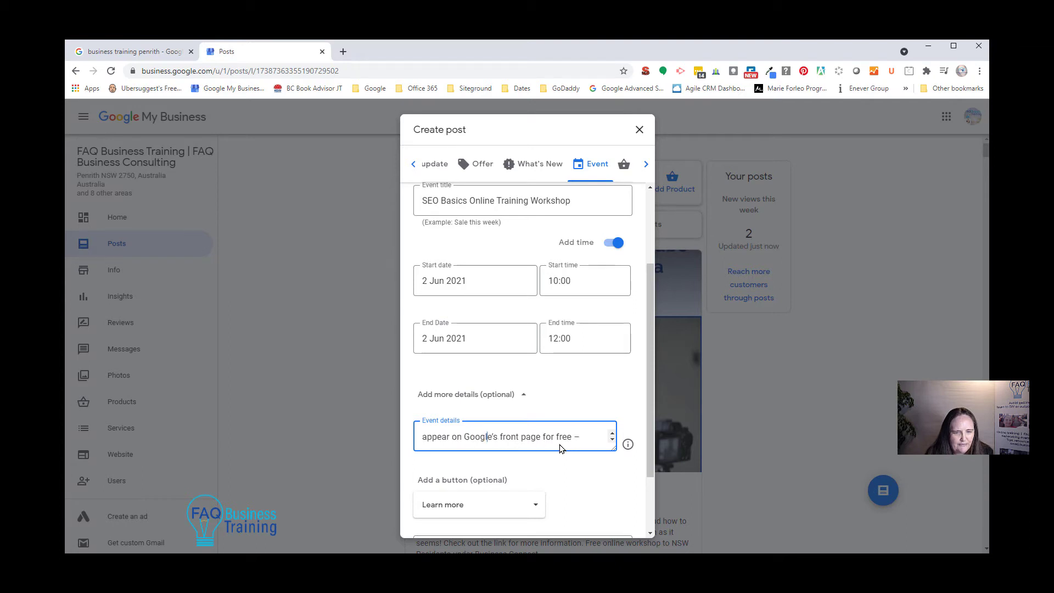
{"action": "key", "text": "Down"}
{"action": "key", "text": "Down"}
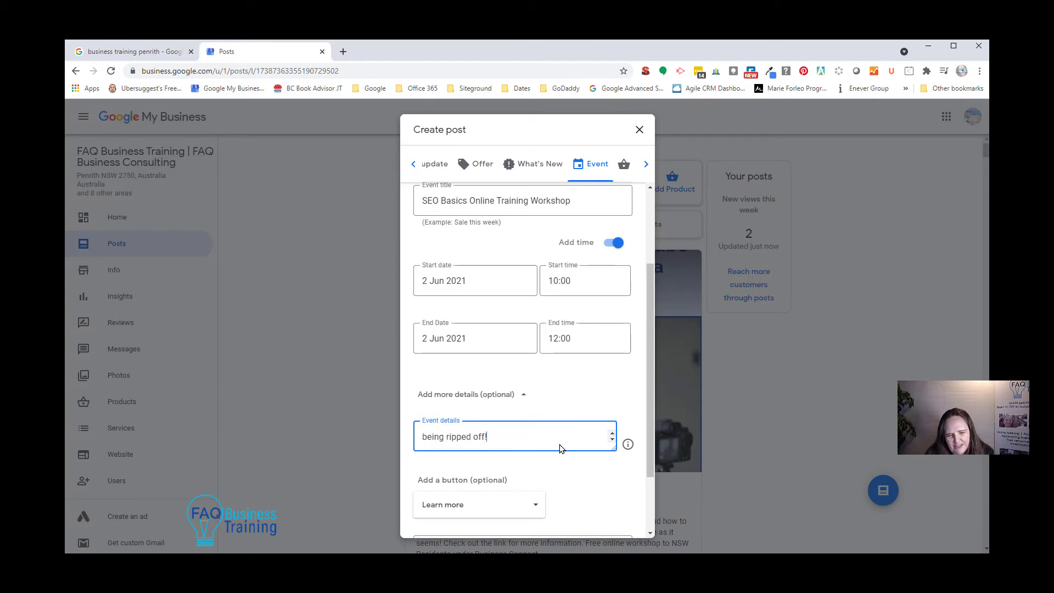
{"action": "scroll", "coordinate": [550, 337], "scroll_direction": "down", "scroll_amount": 2}
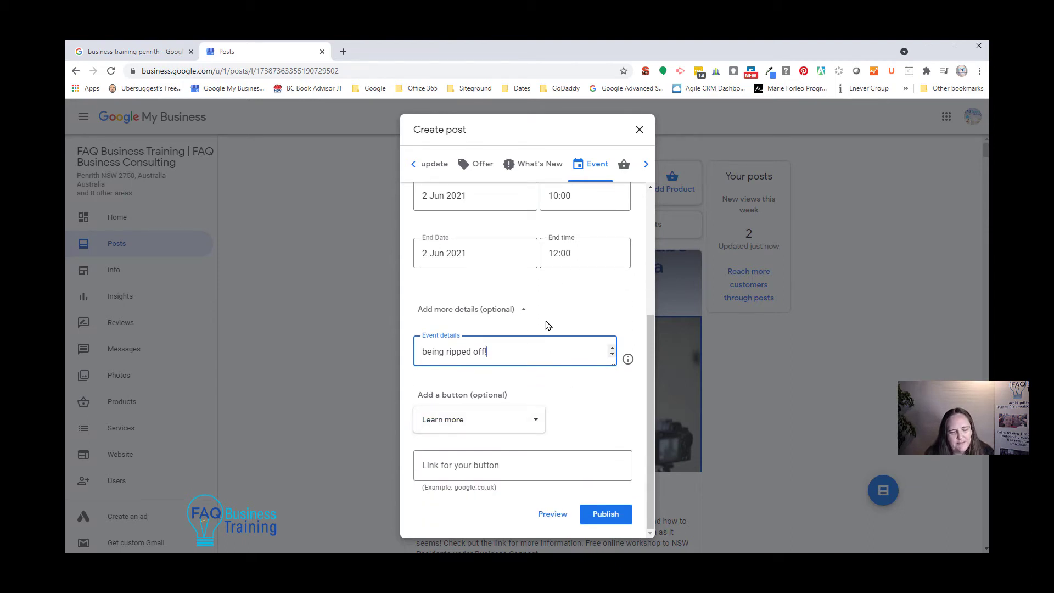
{"action": "left_click", "coordinate": [459, 463]}
{"action": "type", "text": "htp"}
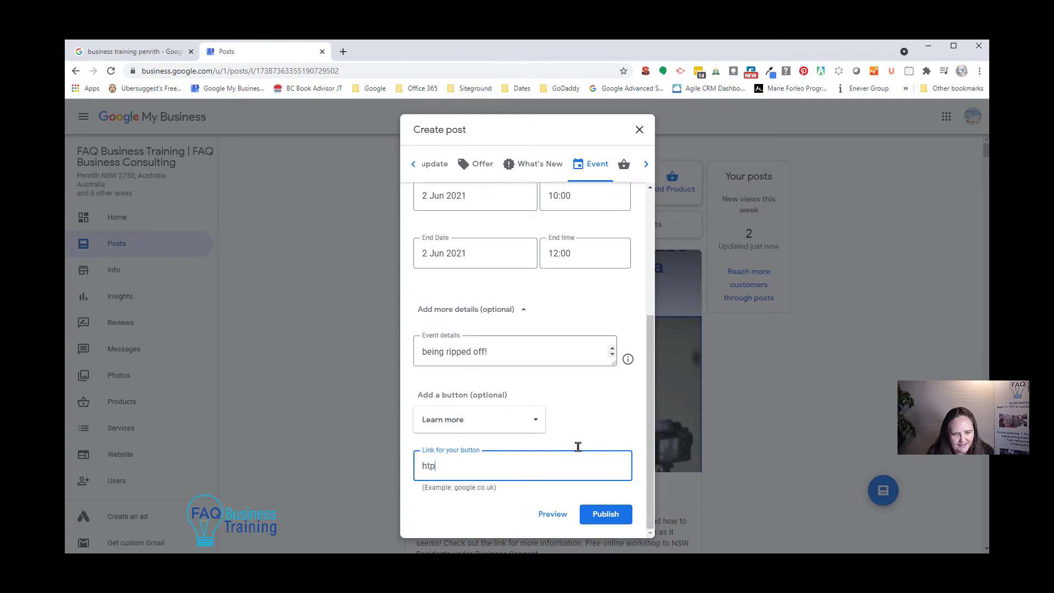
{"action": "key", "text": "BackSpace"}
{"action": "type", "text": "tps"}
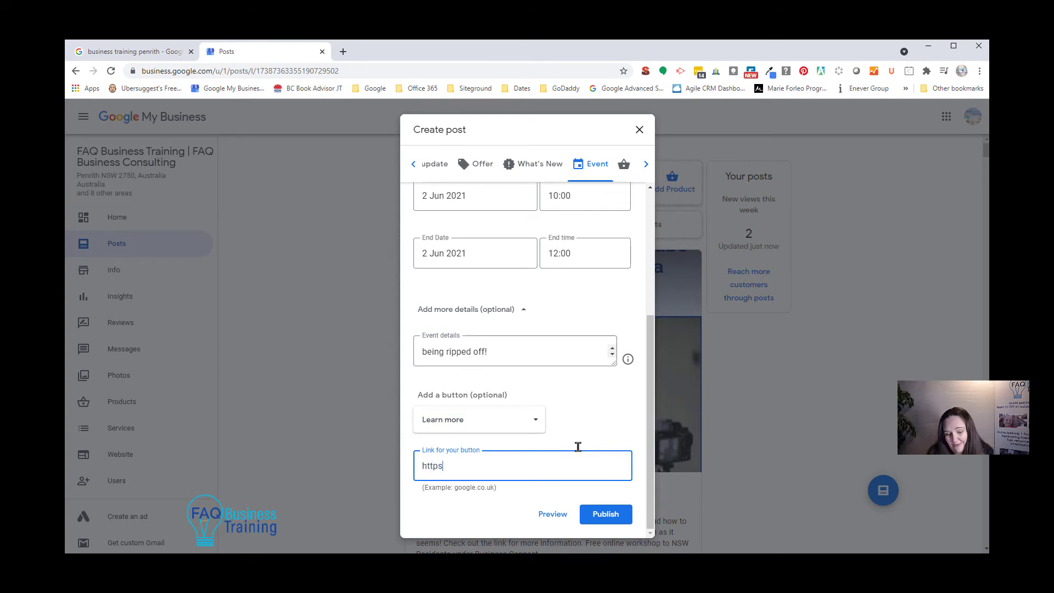
{"action": "type", "text": ":"}
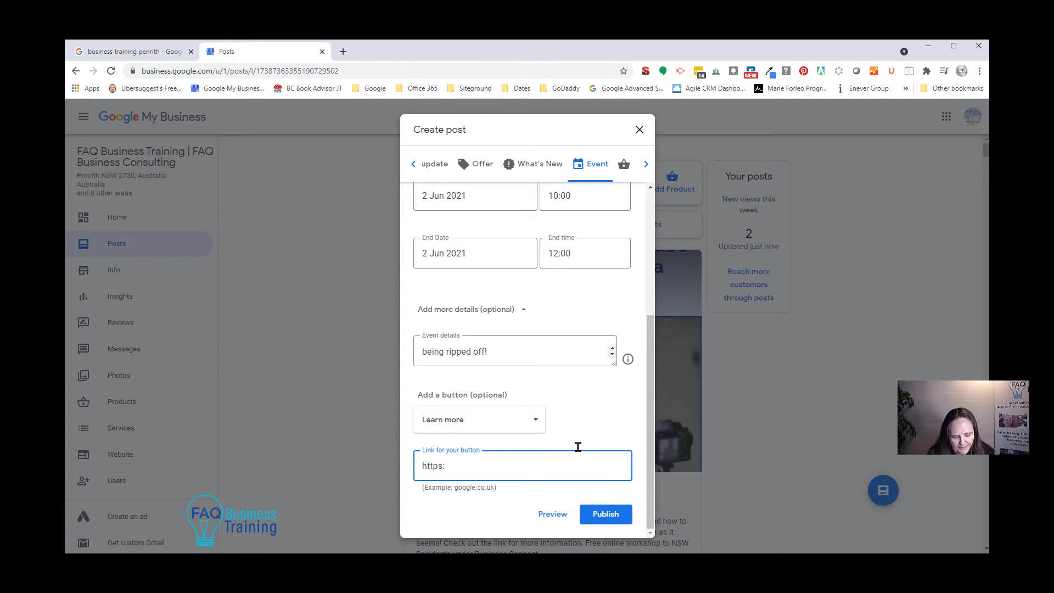
{"action": "type", "text": "//faqbusinesst"}
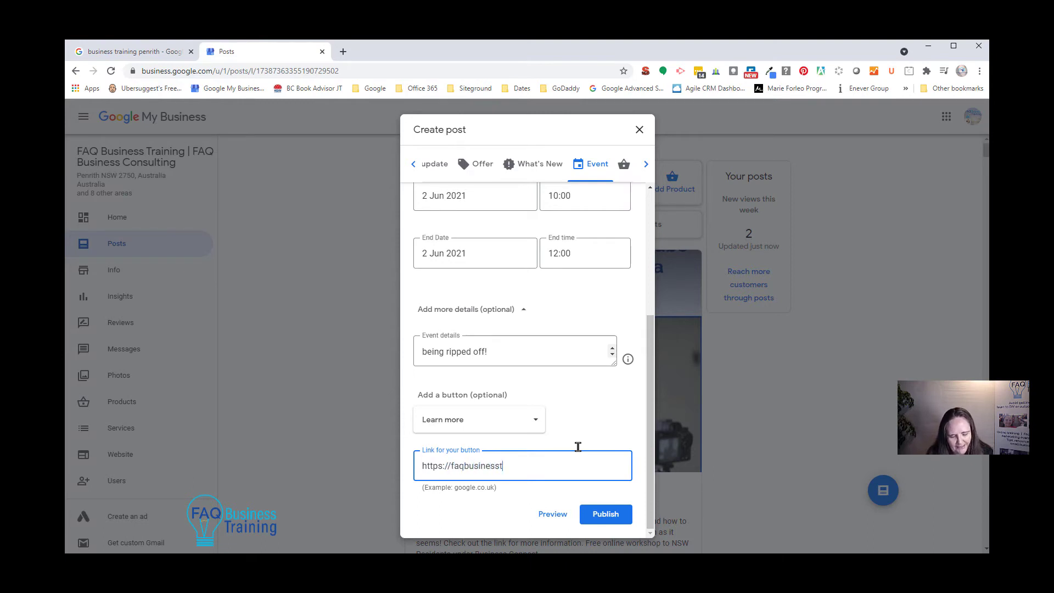
{"action": "type", "text": "raining"}
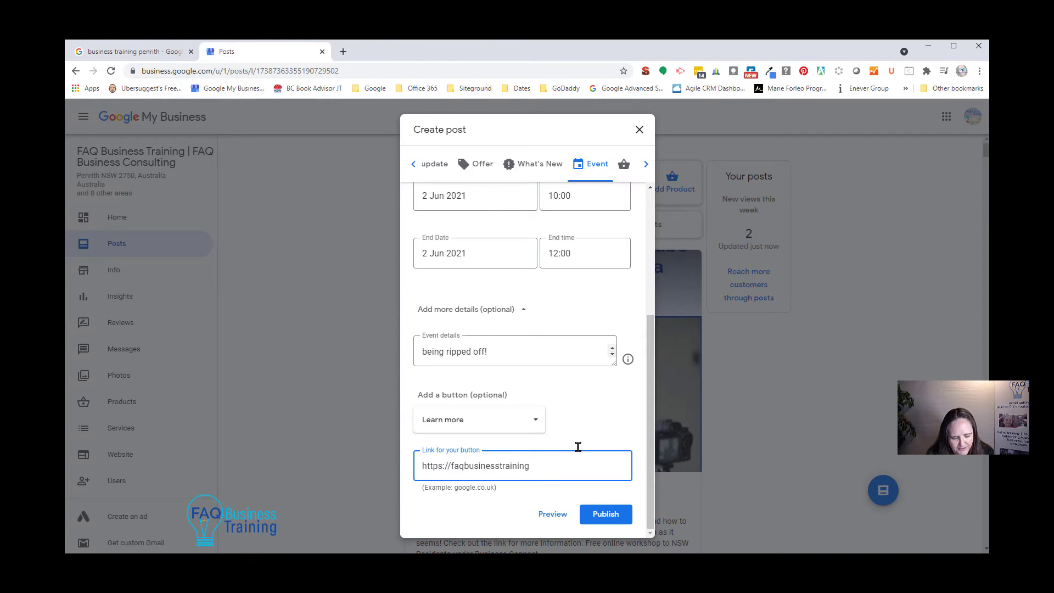
{"action": "type", "text": ".com.au"}
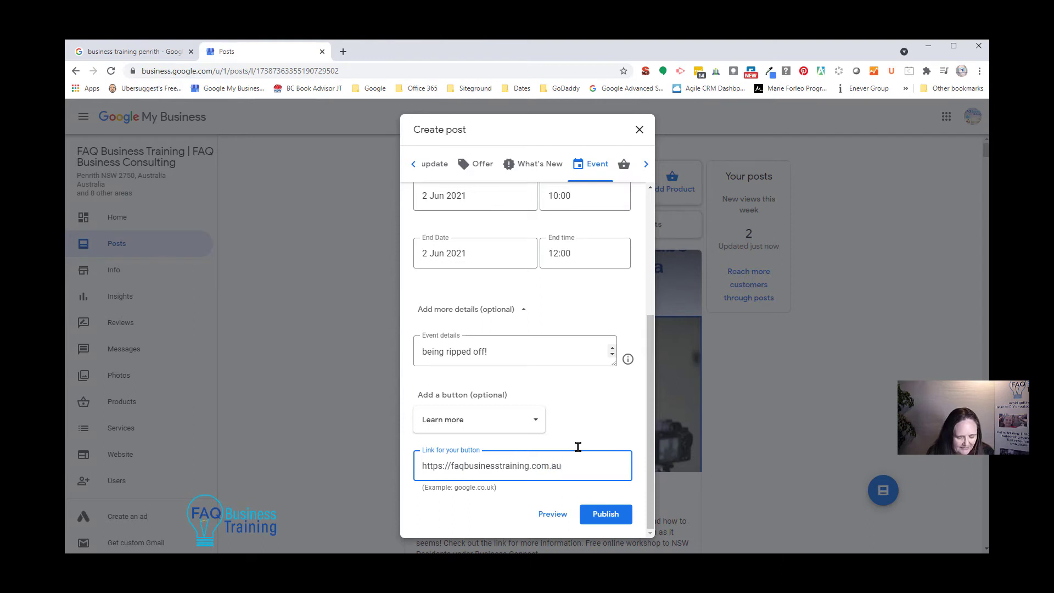
{"action": "type", "text": "/upc"}
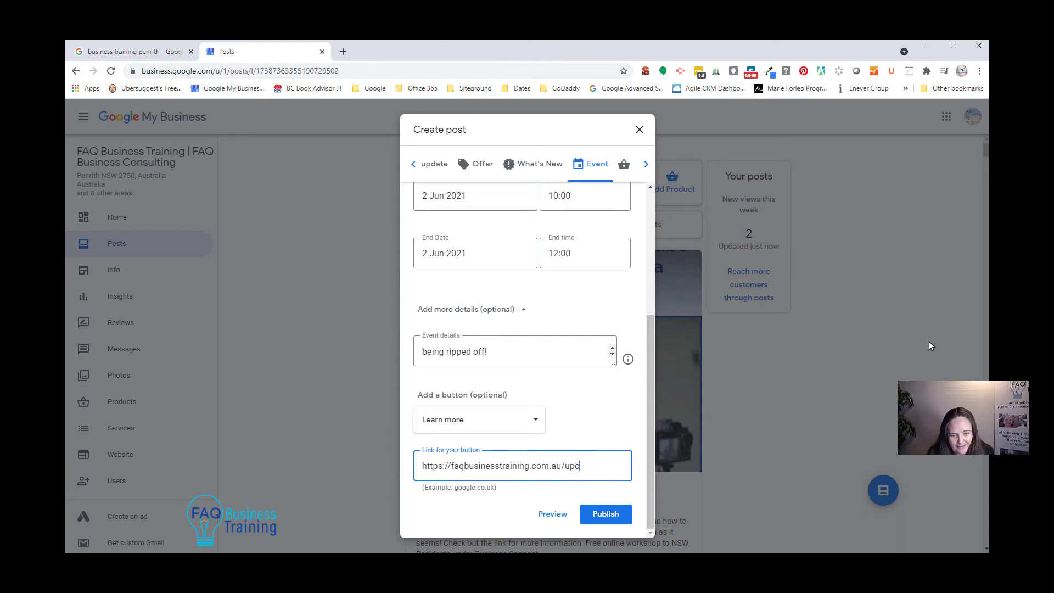
{"action": "type", "text": "oming"}
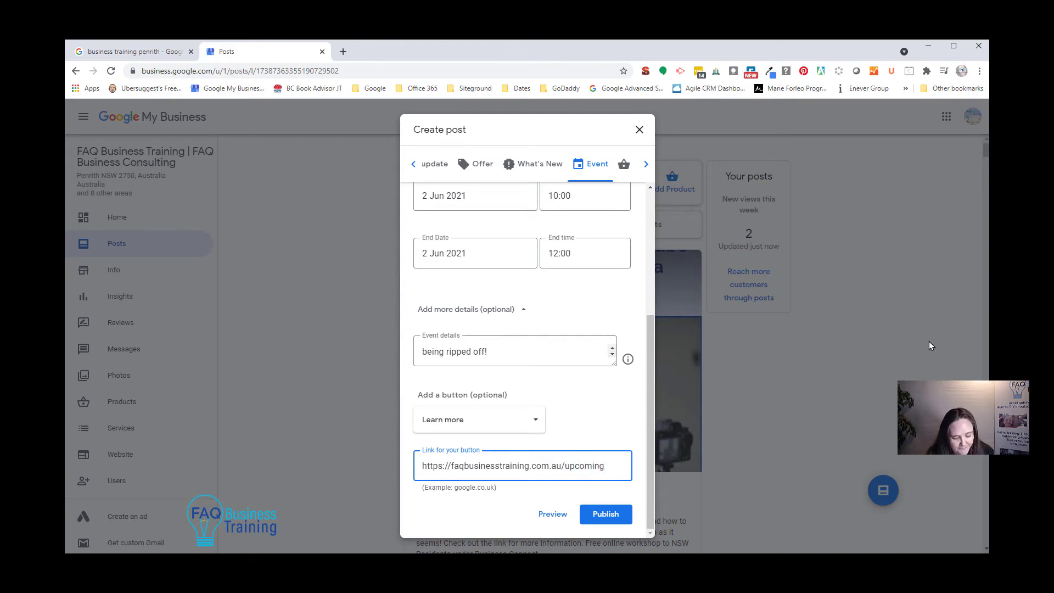
{"action": "type", "text": "-events"}
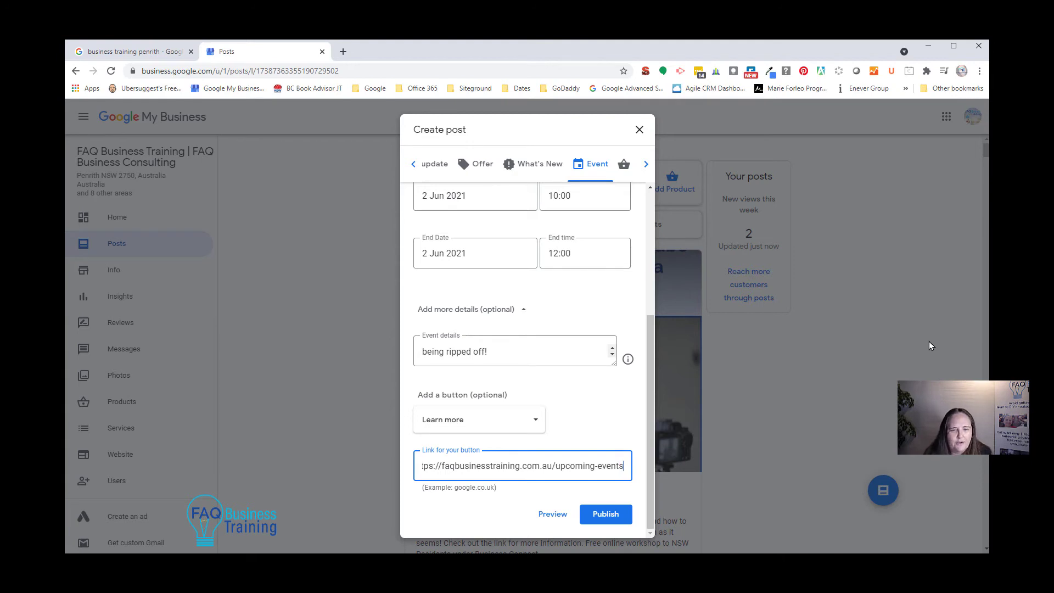
- Preview the SEO Basics Online Training Workshop event post and publish it
{"action": "scroll", "coordinate": [567, 295], "scroll_direction": "up", "scroll_amount": 4}
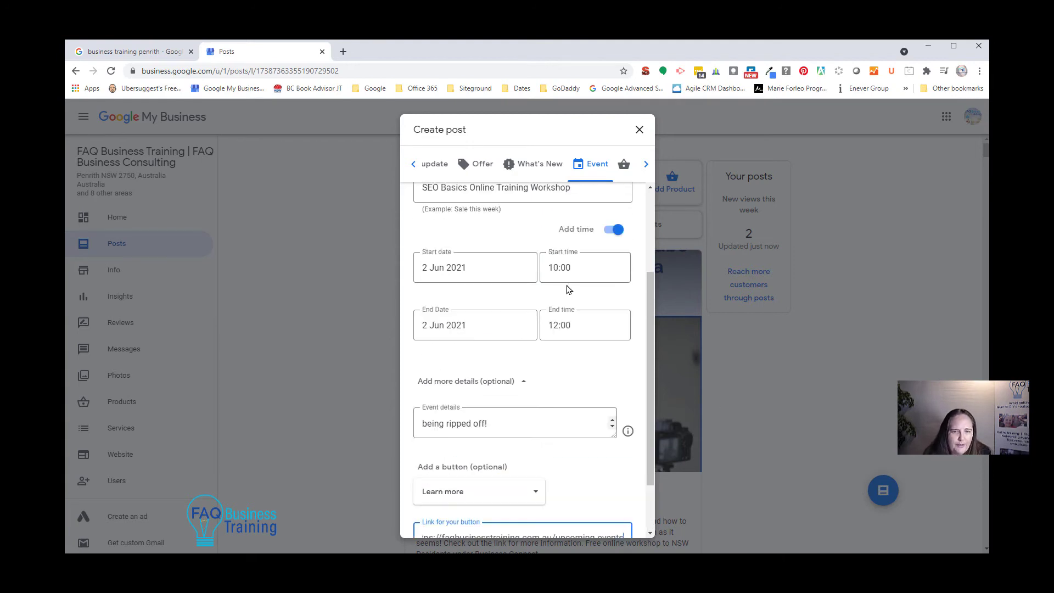
{"action": "scroll", "coordinate": [521, 516], "scroll_direction": "down", "scroll_amount": 4}
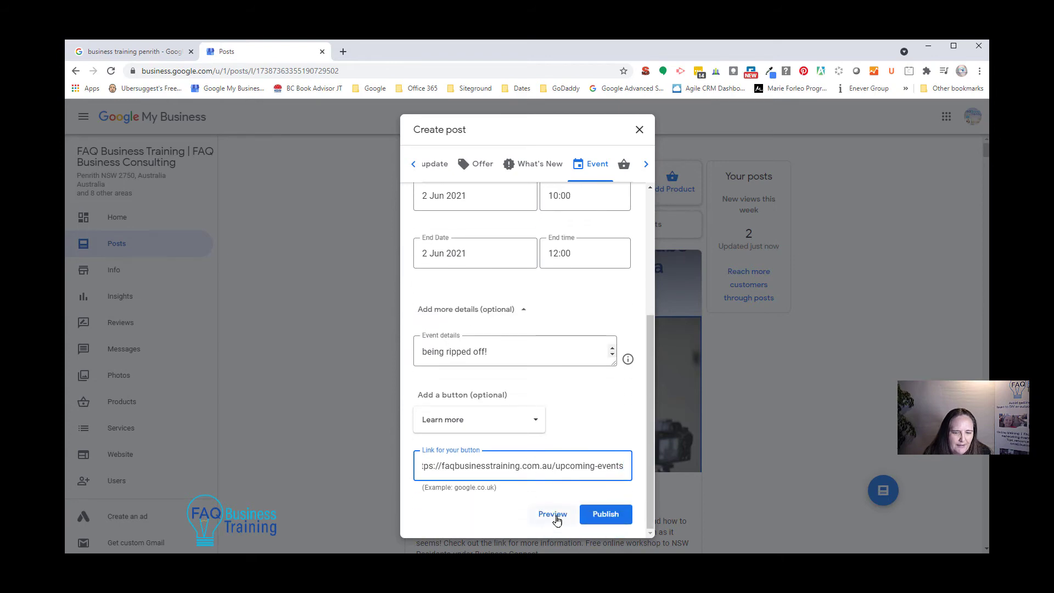
{"action": "left_click", "coordinate": [556, 515]}
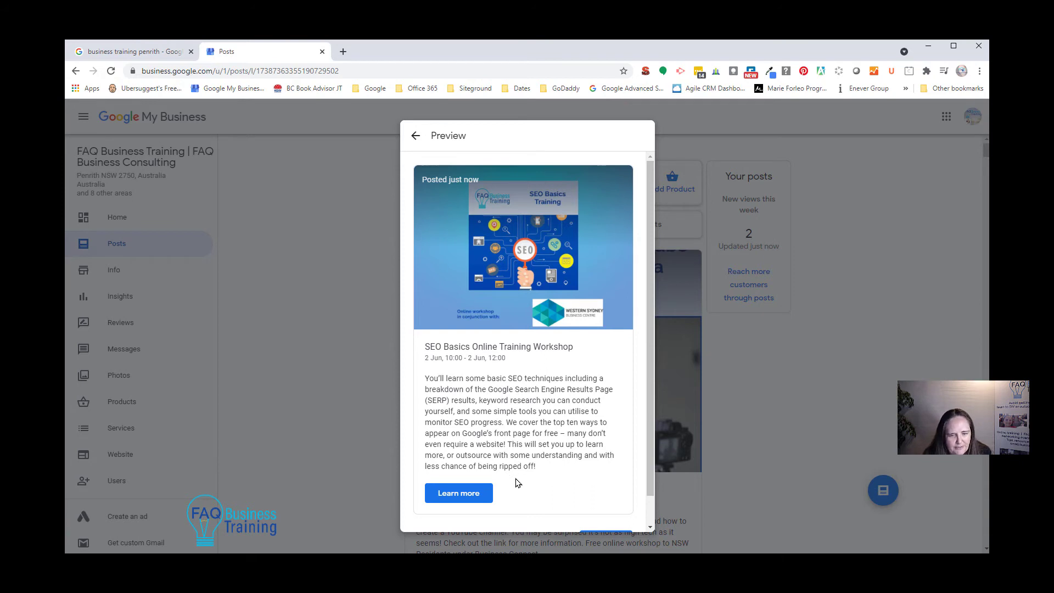
{"action": "scroll", "coordinate": [510, 489], "scroll_direction": "down", "scroll_amount": 1}
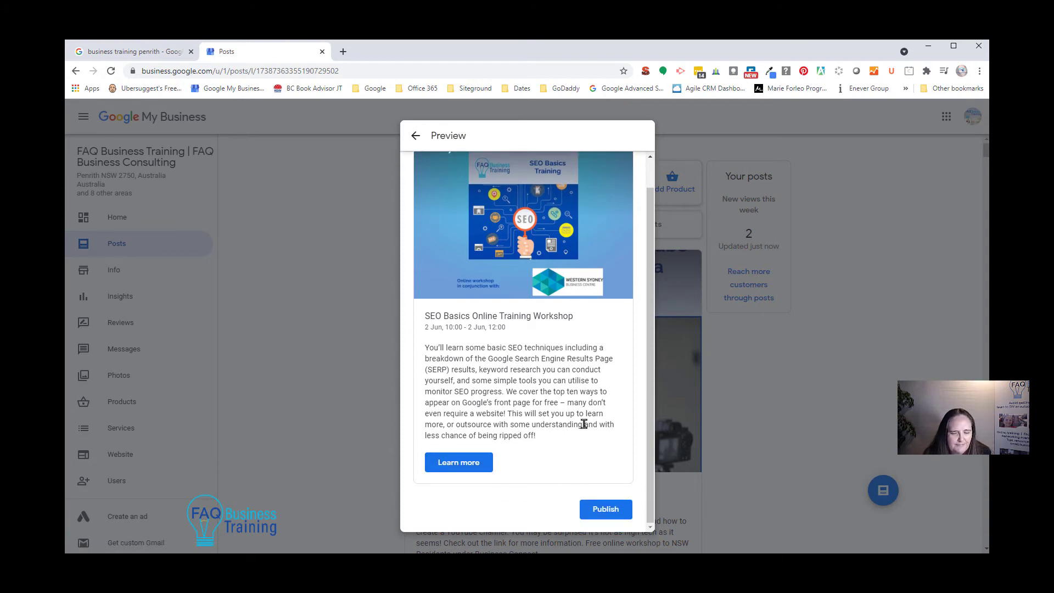
{"action": "left_click", "coordinate": [602, 507]}
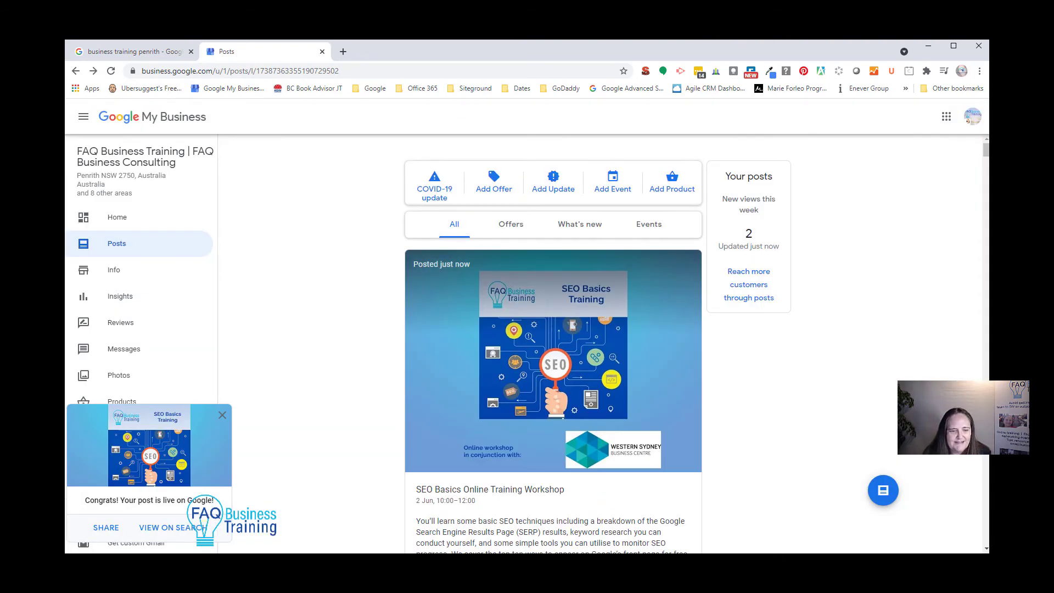
- View the published workshop post on Google Search and check its image, title, date, description and link
{"action": "left_click", "coordinate": [204, 532]}
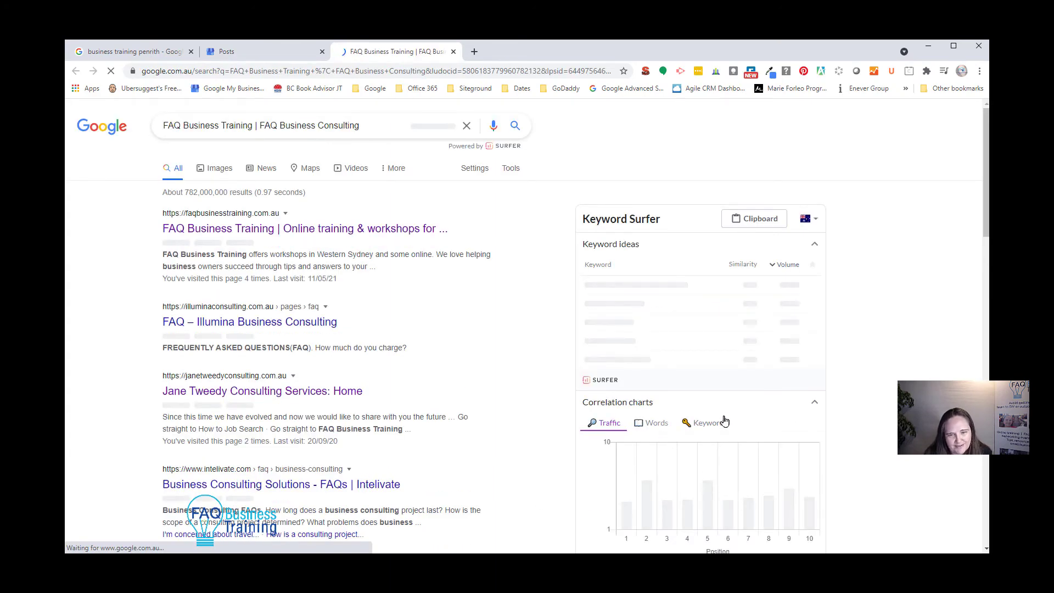
{"action": "scroll", "coordinate": [835, 388], "scroll_direction": "down", "scroll_amount": 10}
{"action": "scroll", "coordinate": [843, 386], "scroll_direction": "down", "scroll_amount": 6}
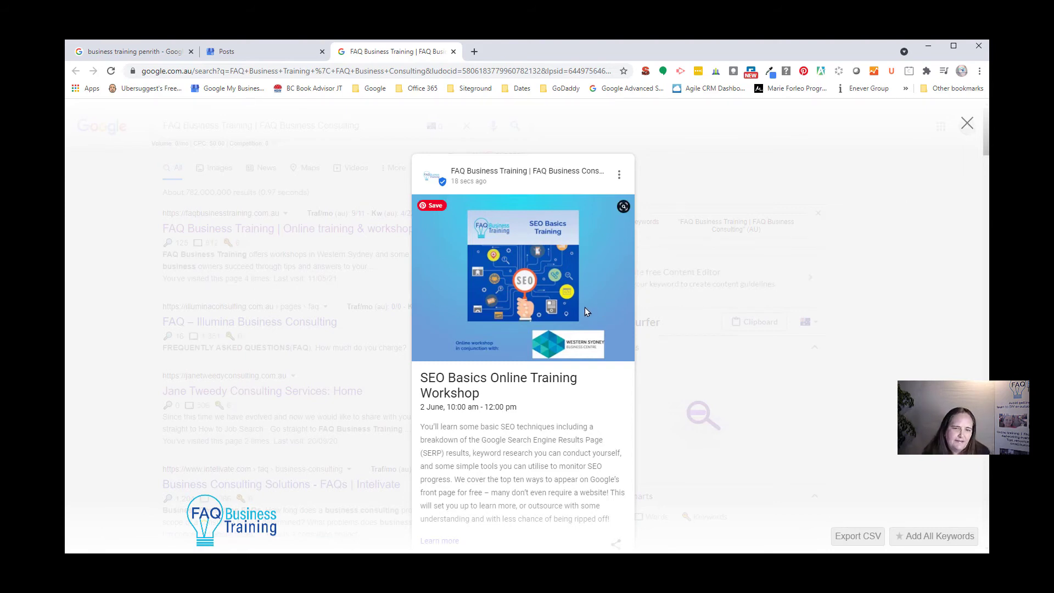
{"action": "scroll", "coordinate": [618, 413], "scroll_direction": "down", "scroll_amount": 2}
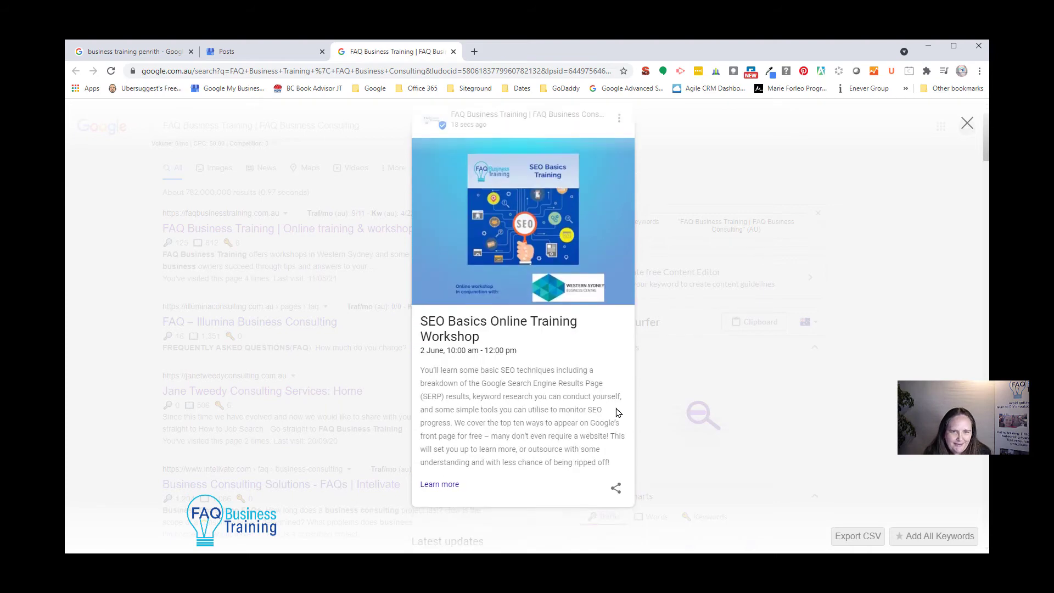
{"action": "scroll", "coordinate": [632, 395], "scroll_direction": "up", "scroll_amount": 2}
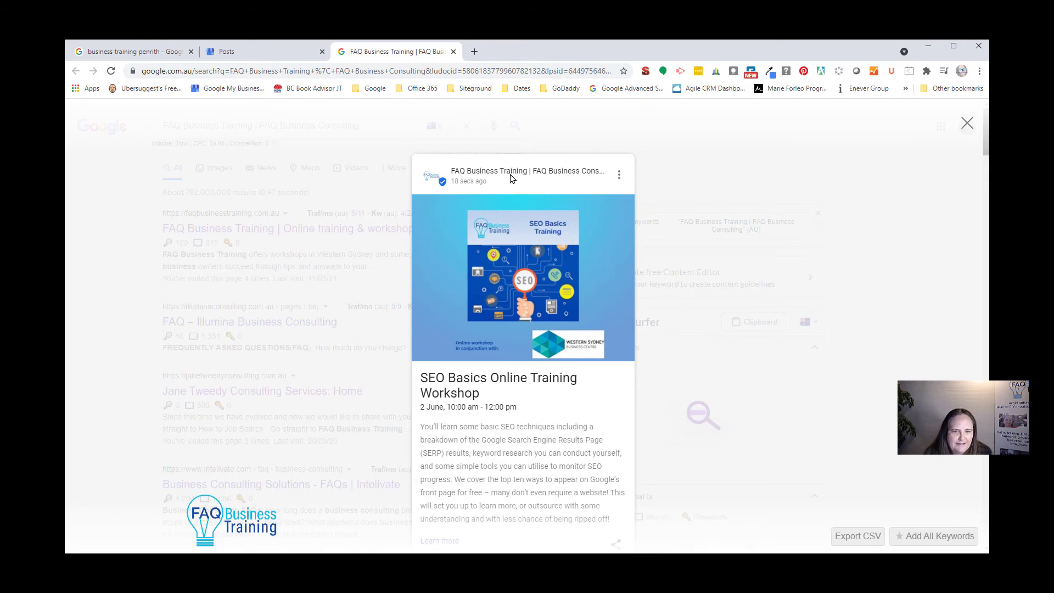
{"action": "scroll", "coordinate": [741, 457], "scroll_direction": "down", "scroll_amount": 2}
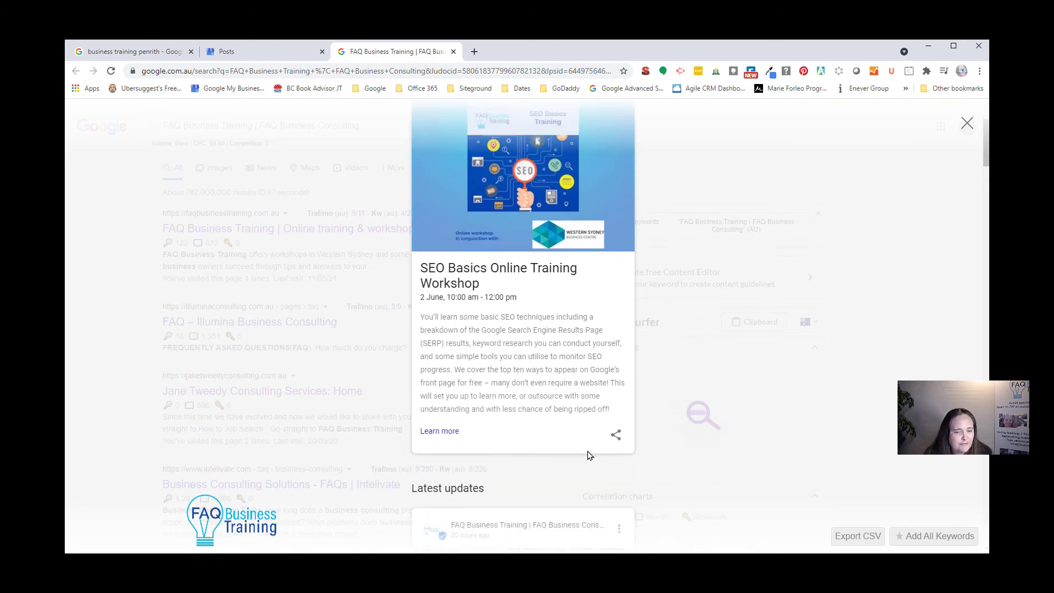
{"action": "scroll", "coordinate": [744, 368], "scroll_direction": "up", "scroll_amount": 2}
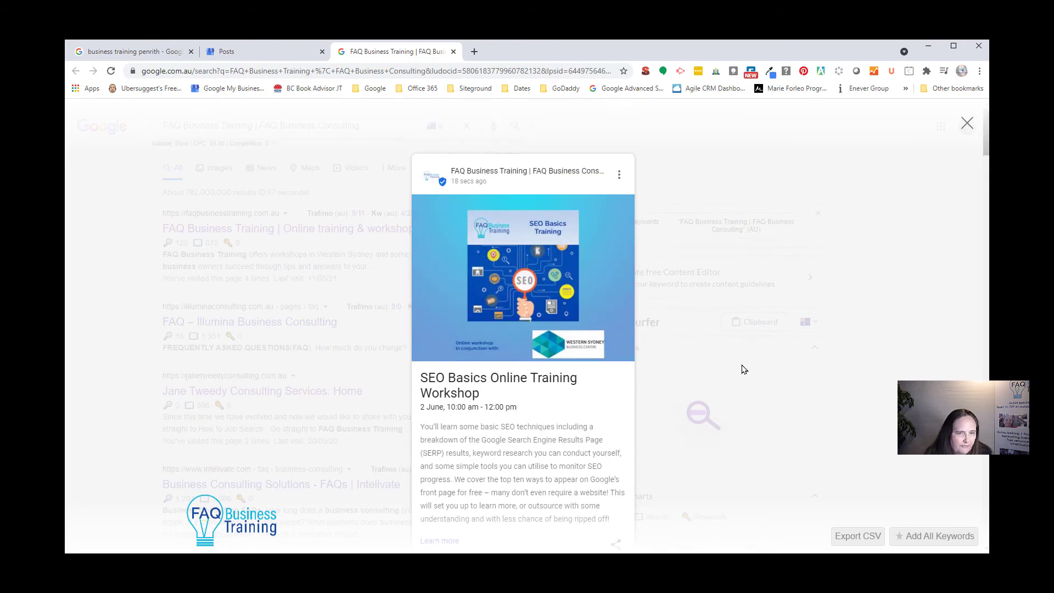
- Browse the older posts under Latest updates, returning to the SEO Basics workshop post at the end
{"action": "scroll", "coordinate": [744, 369], "scroll_direction": "down", "scroll_amount": 1}
{"action": "scroll", "coordinate": [569, 438], "scroll_direction": "down", "scroll_amount": 7}
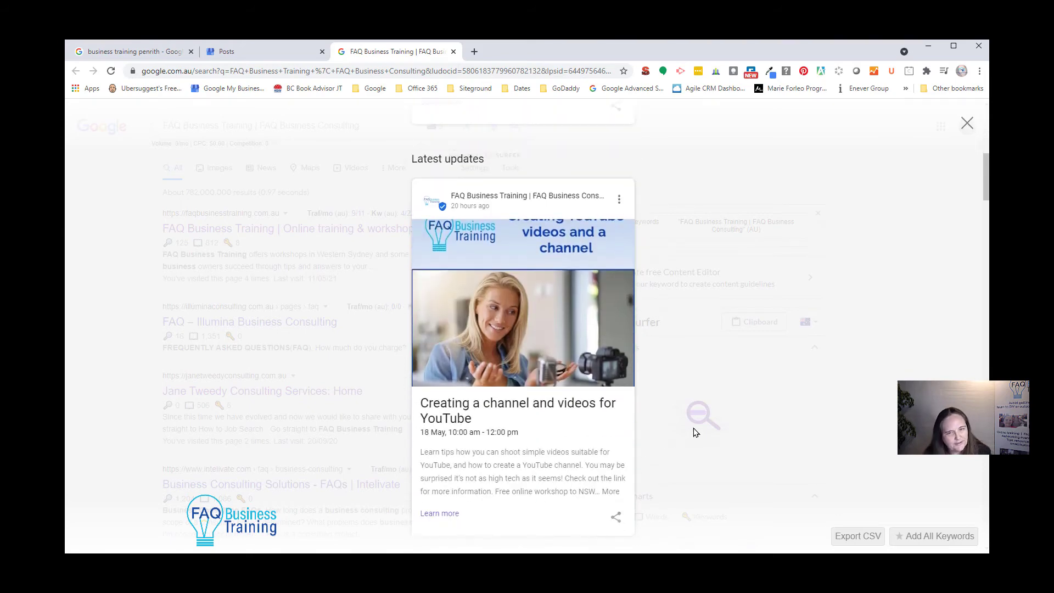
{"action": "scroll", "coordinate": [696, 428], "scroll_direction": "down", "scroll_amount": 3}
{"action": "scroll", "coordinate": [696, 428], "scroll_direction": "up", "scroll_amount": 3}
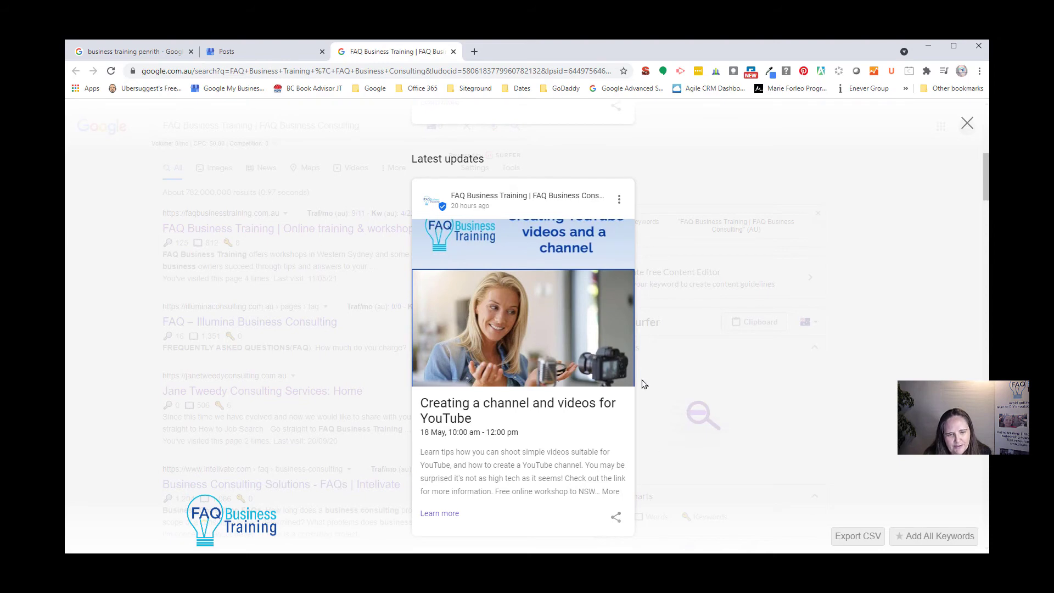
{"action": "scroll", "coordinate": [637, 380], "scroll_direction": "up", "scroll_amount": 5}
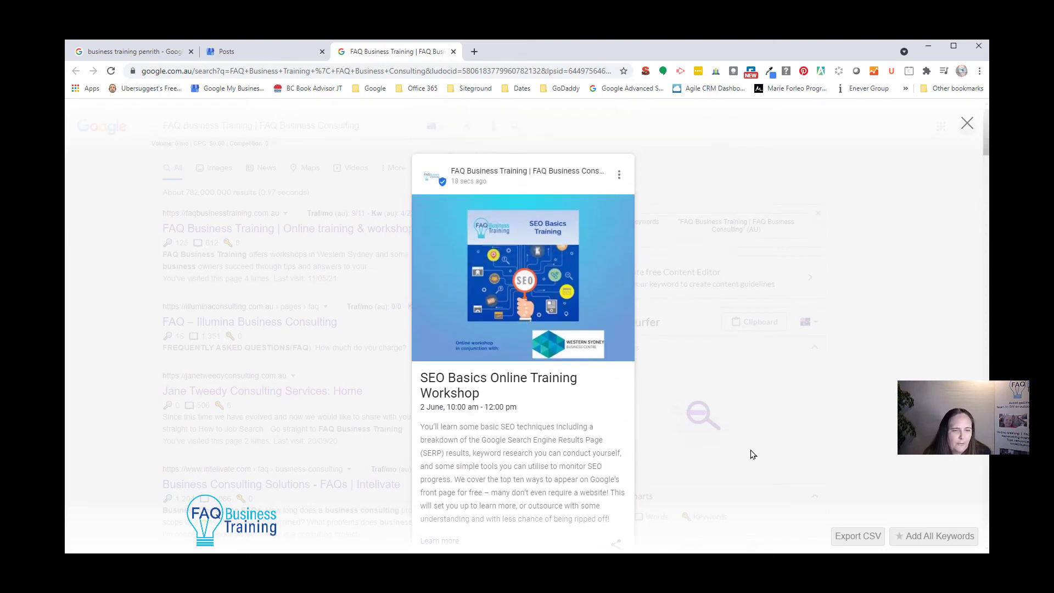
{"action": "scroll", "coordinate": [754, 453], "scroll_direction": "down", "scroll_amount": 10}
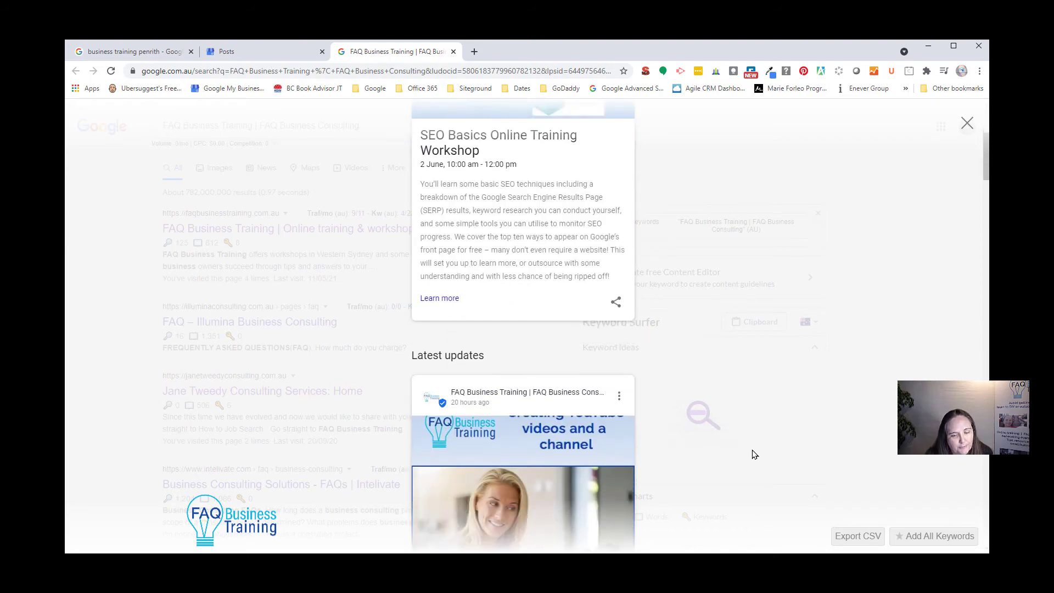
{"action": "scroll", "coordinate": [754, 454], "scroll_direction": "down", "scroll_amount": 10}
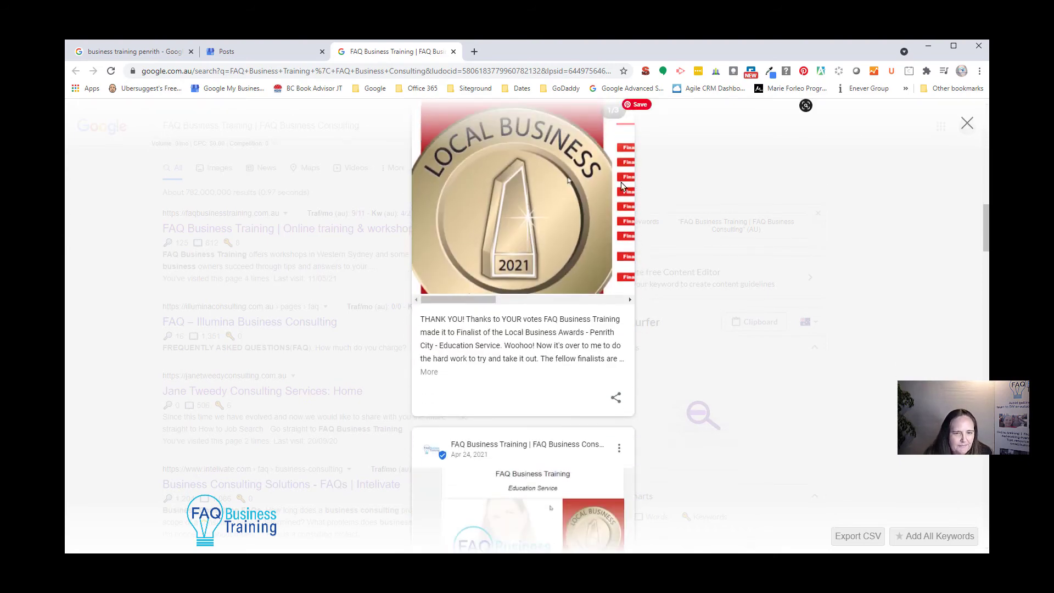
{"action": "scroll", "coordinate": [582, 367], "scroll_direction": "down", "scroll_amount": 3}
{"action": "scroll", "coordinate": [583, 366], "scroll_direction": "up", "scroll_amount": 3}
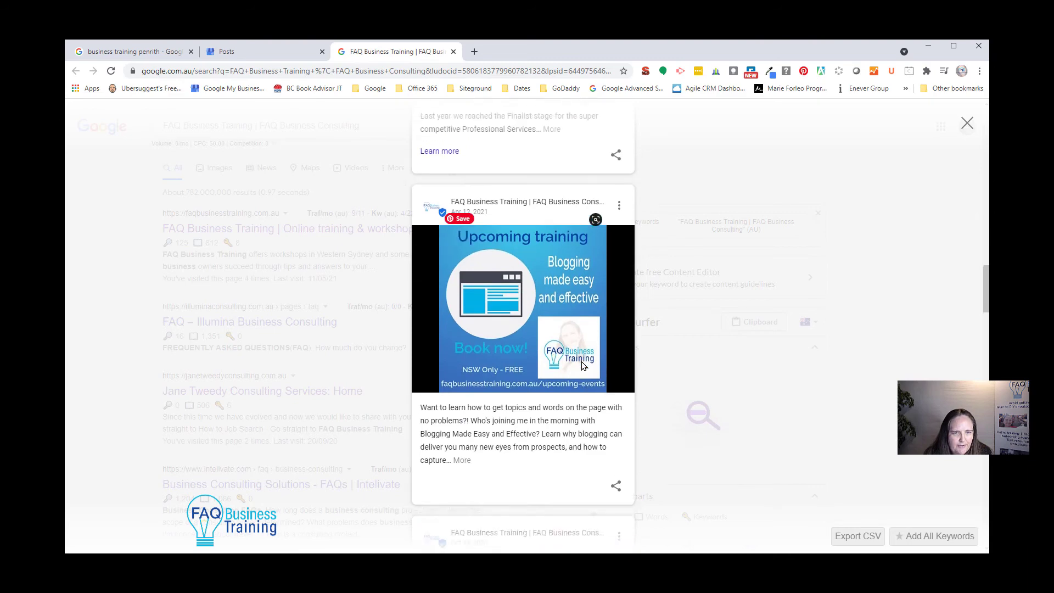
{"action": "scroll", "coordinate": [583, 365], "scroll_direction": "down", "scroll_amount": 8}
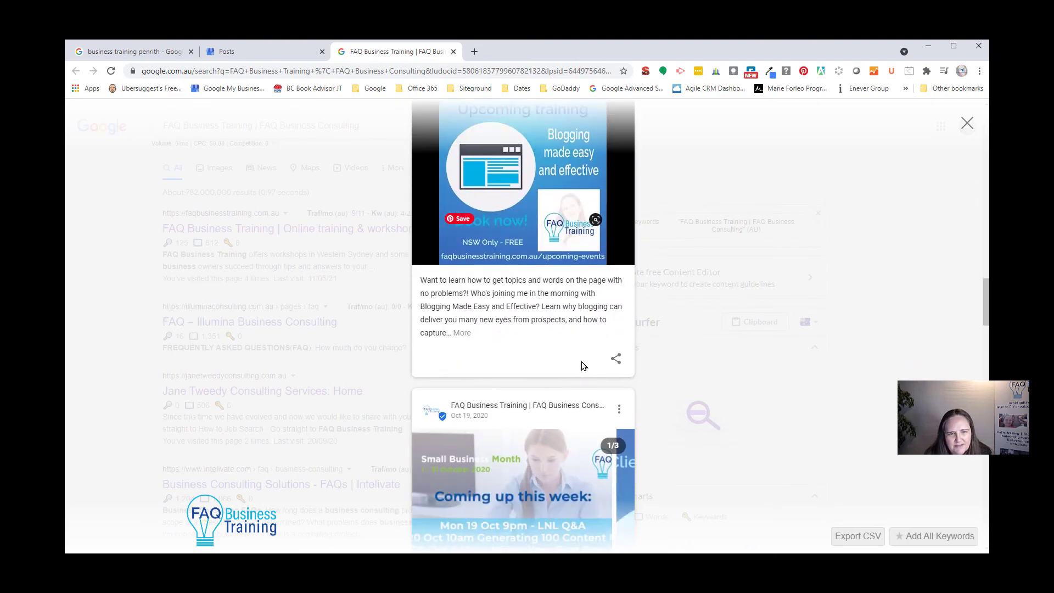
{"action": "scroll", "coordinate": [582, 364], "scroll_direction": "down", "scroll_amount": 10}
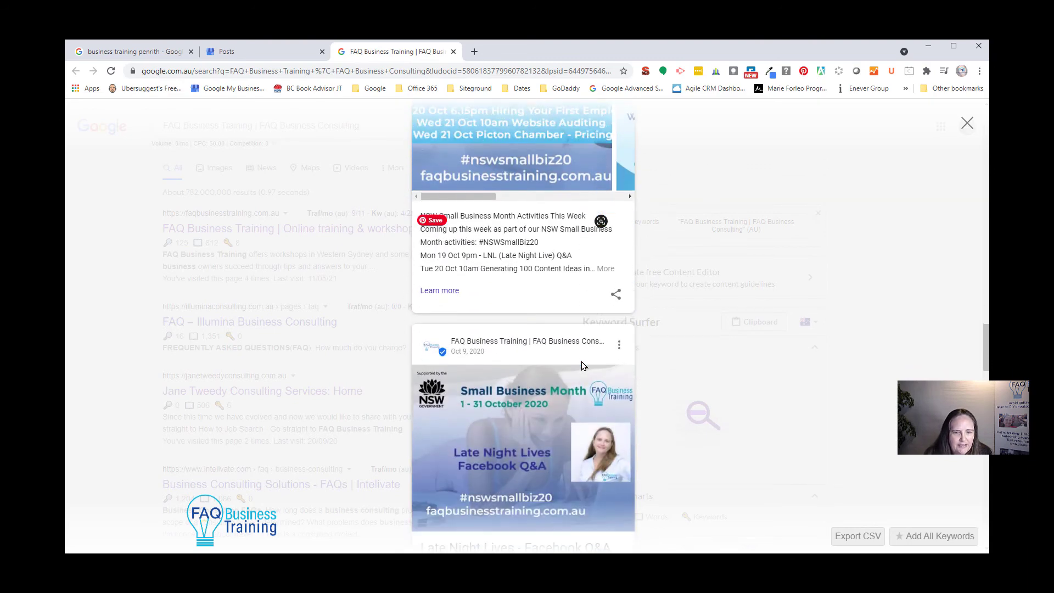
{"action": "scroll", "coordinate": [583, 365], "scroll_direction": "down", "scroll_amount": 3}
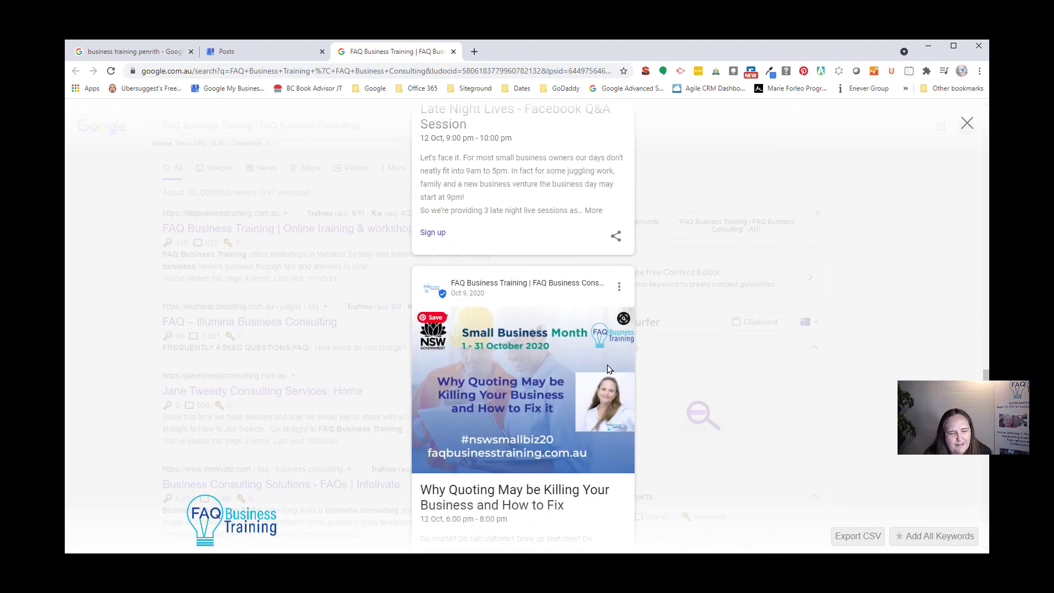
{"action": "scroll", "coordinate": [608, 369], "scroll_direction": "down", "scroll_amount": 20}
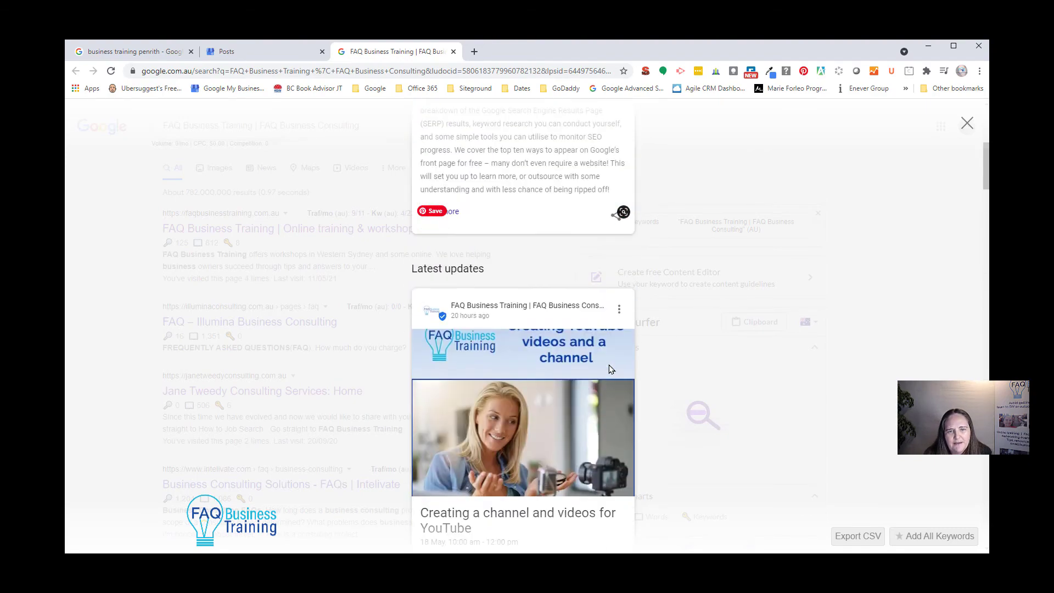
{"action": "scroll", "coordinate": [608, 369], "scroll_direction": "up", "scroll_amount": 5}
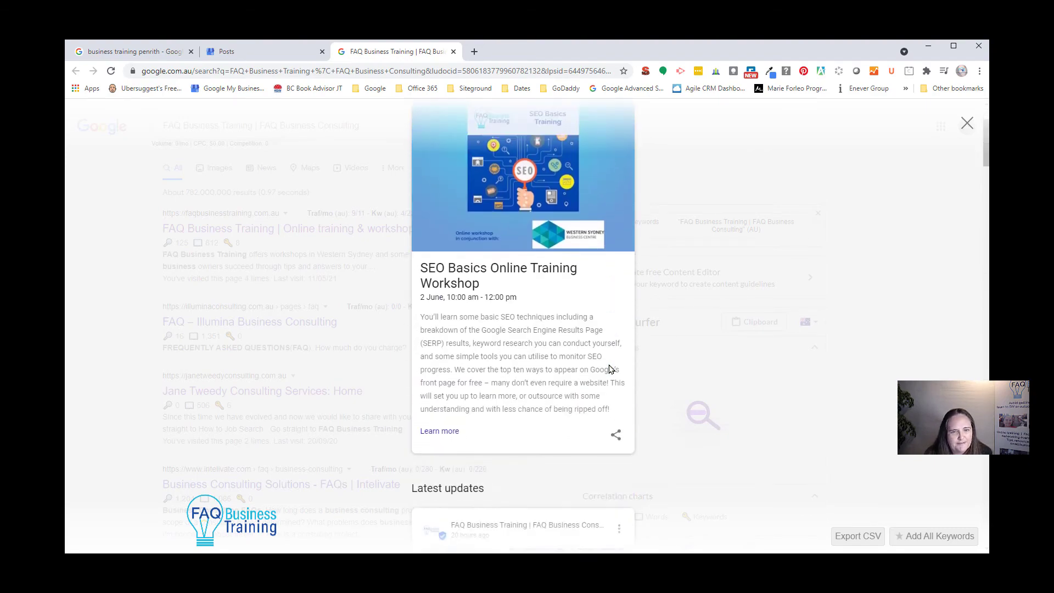
{"action": "scroll", "coordinate": [609, 369], "scroll_direction": "up", "scroll_amount": 1}
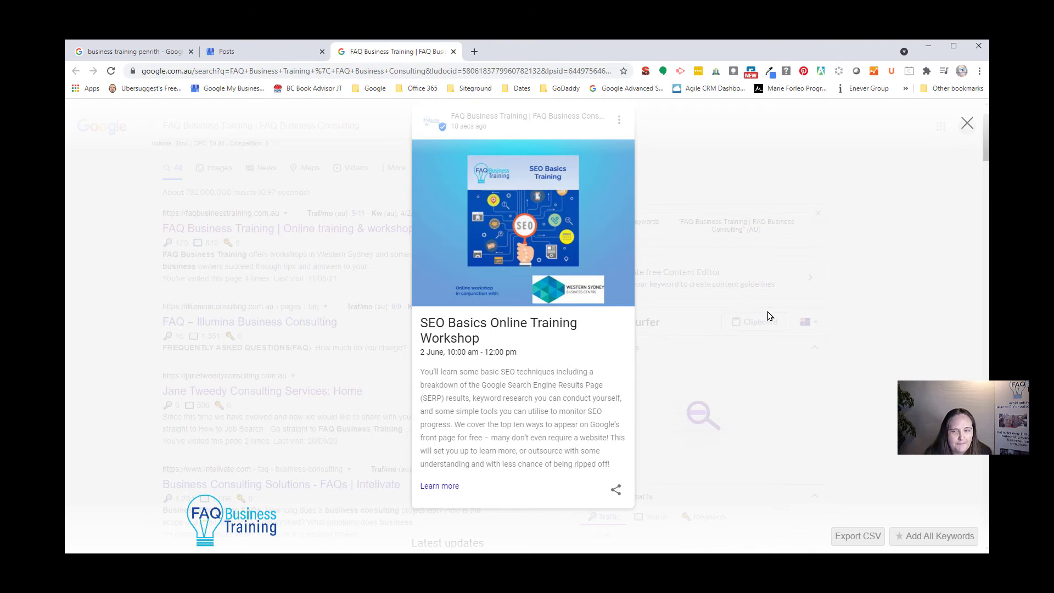
- Close the post view and look over the FAQ Business Training business profile in the search results
{"action": "left_click", "coordinate": [967, 125]}
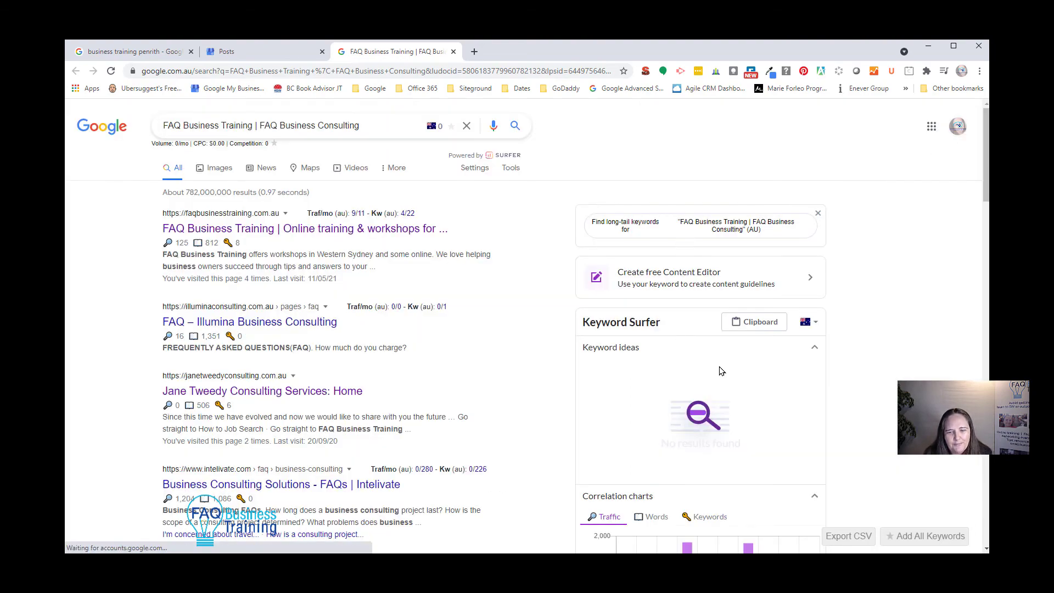
{"action": "scroll", "coordinate": [768, 341], "scroll_direction": "down", "scroll_amount": 10}
{"action": "scroll", "coordinate": [791, 331], "scroll_direction": "down", "scroll_amount": 1}
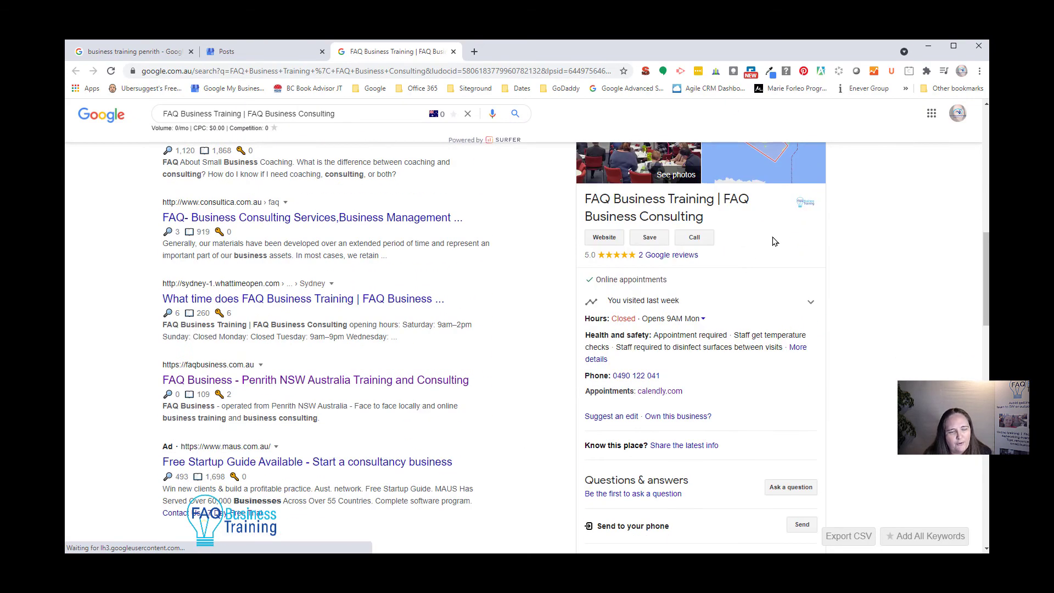
{"action": "scroll", "coordinate": [235, 252], "scroll_direction": "up", "scroll_amount": 10}
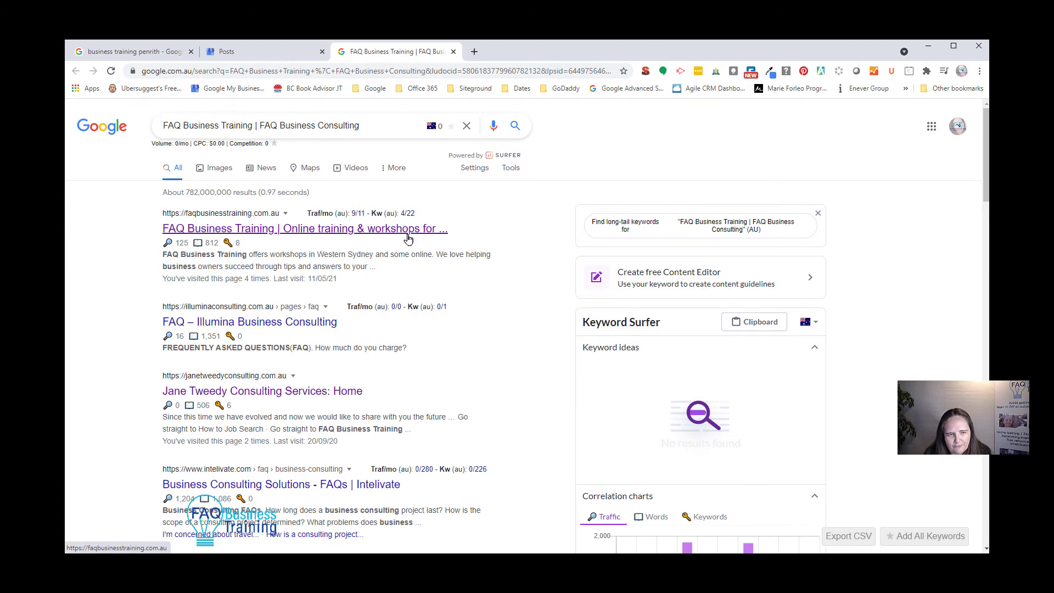
- Examine the FAQ Business Training profile on Google Search, including its details, reviews and posts, and close the SEO Basics post view
{"action": "scroll", "coordinate": [879, 358], "scroll_direction": "down", "scroll_amount": 4}
{"action": "scroll", "coordinate": [878, 357], "scroll_direction": "down", "scroll_amount": 5}
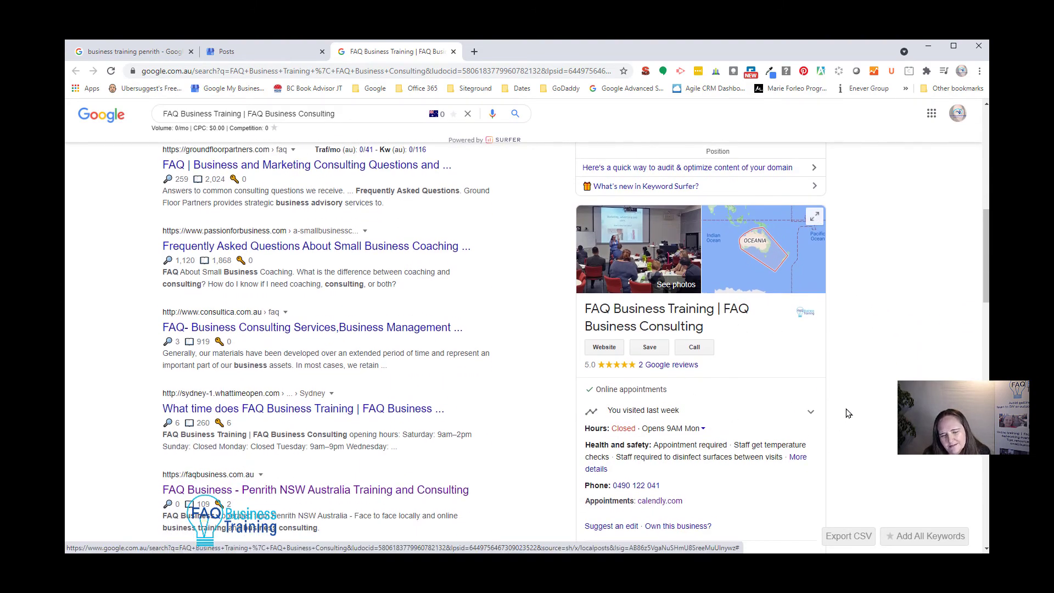
{"action": "scroll", "coordinate": [848, 412], "scroll_direction": "down", "scroll_amount": 1}
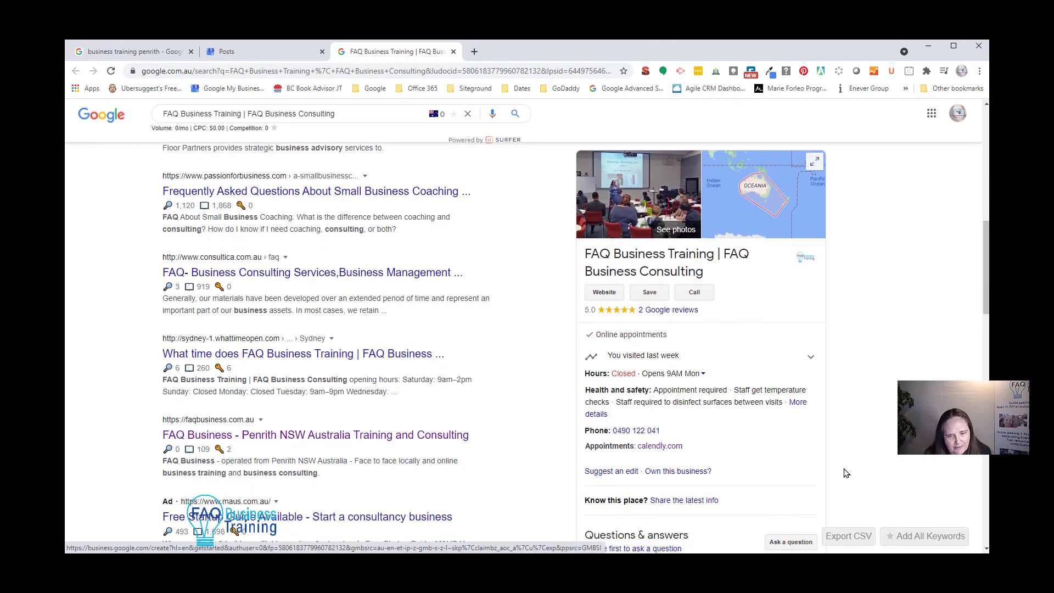
{"action": "scroll", "coordinate": [843, 464], "scroll_direction": "down", "scroll_amount": 6}
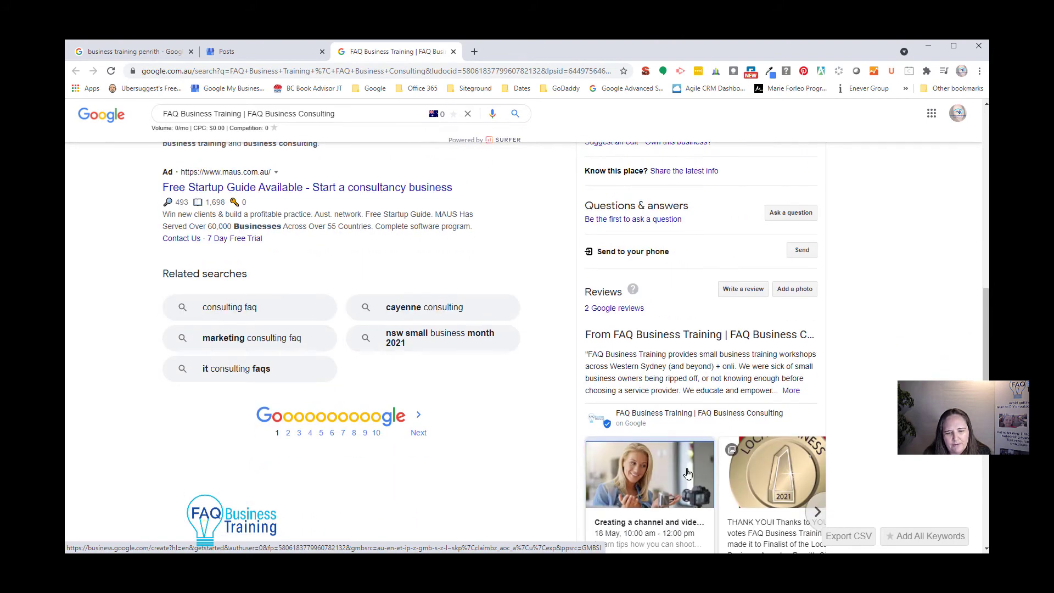
{"action": "scroll", "coordinate": [829, 439], "scroll_direction": "down", "scroll_amount": 2}
{"action": "left_click", "coordinate": [820, 423]}
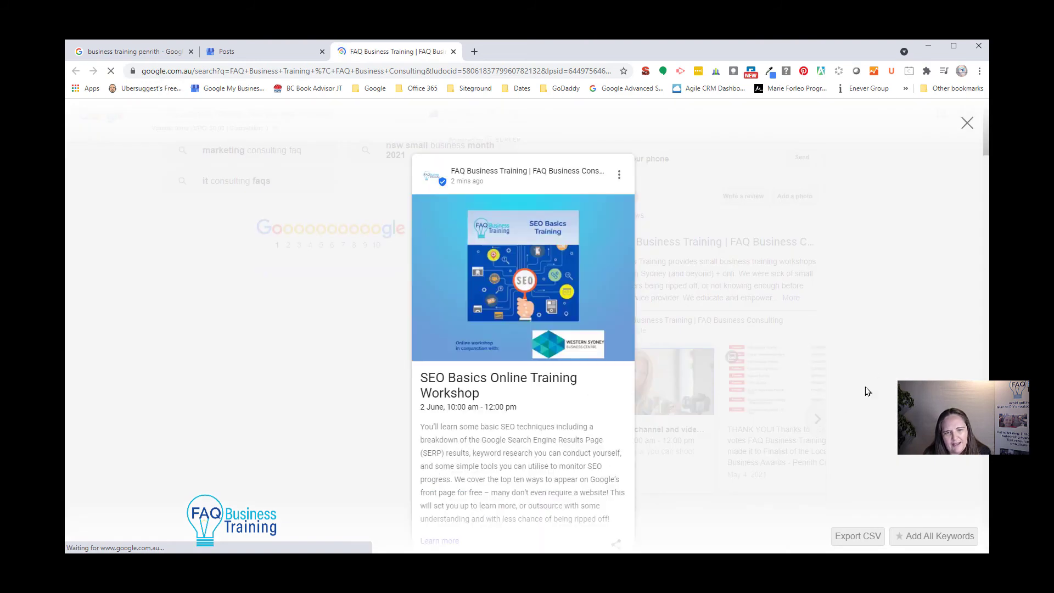
{"action": "left_click", "coordinate": [968, 123]}
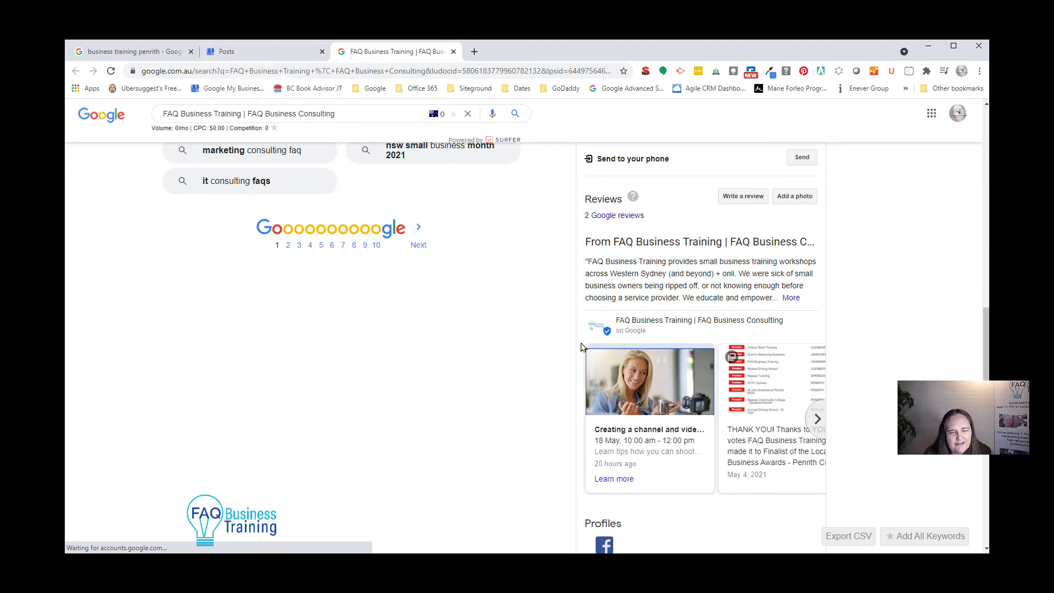
{"action": "scroll", "coordinate": [581, 347], "scroll_direction": "up", "scroll_amount": 5}
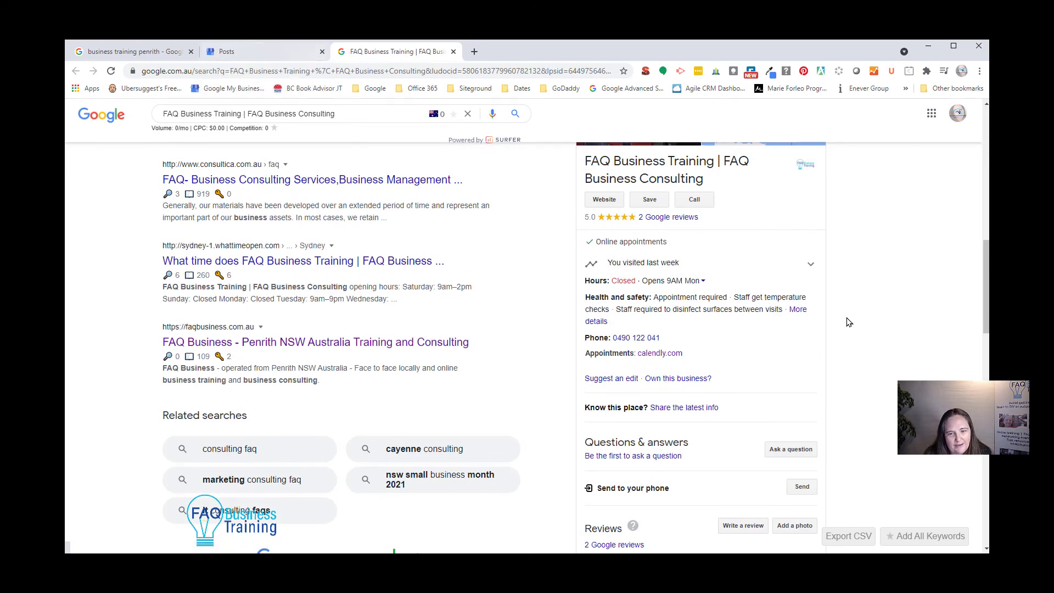
{"action": "scroll", "coordinate": [841, 322], "scroll_direction": "up", "scroll_amount": 4}
{"action": "scroll", "coordinate": [840, 321], "scroll_direction": "up", "scroll_amount": 4}
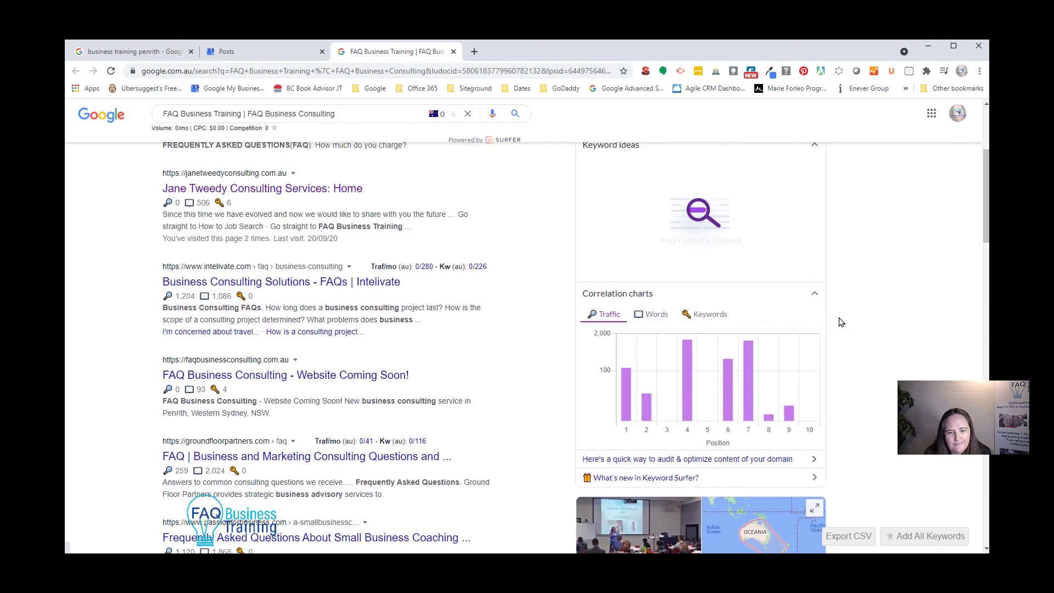
{"action": "scroll", "coordinate": [839, 321], "scroll_direction": "down", "scroll_amount": 2}
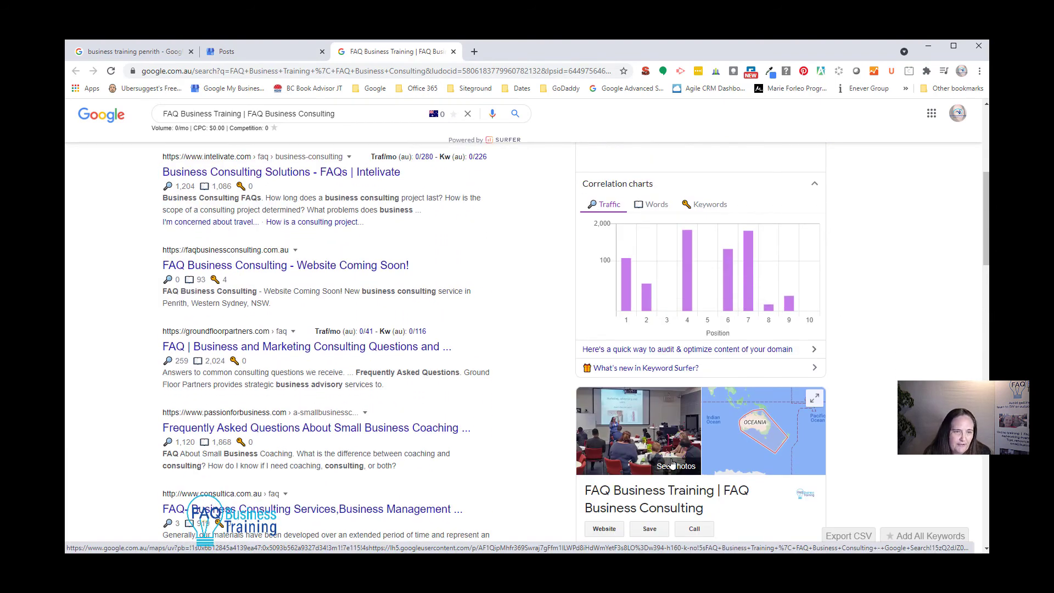
- Return to Google My Business, dismiss the live-post notification, and show the Video category of the business photos
{"action": "left_click", "coordinate": [253, 49]}
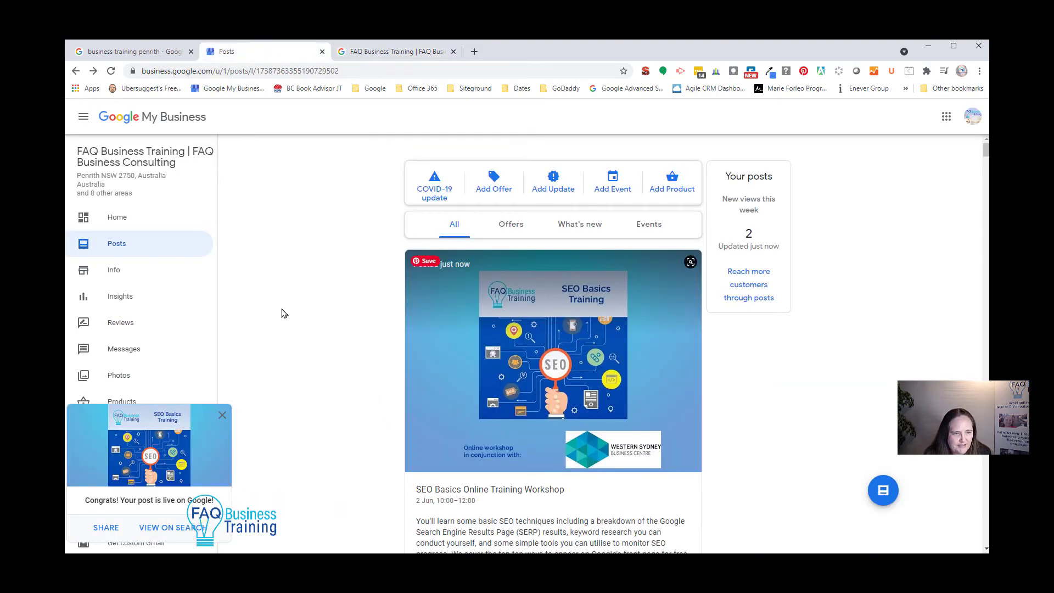
{"action": "left_click", "coordinate": [222, 415]}
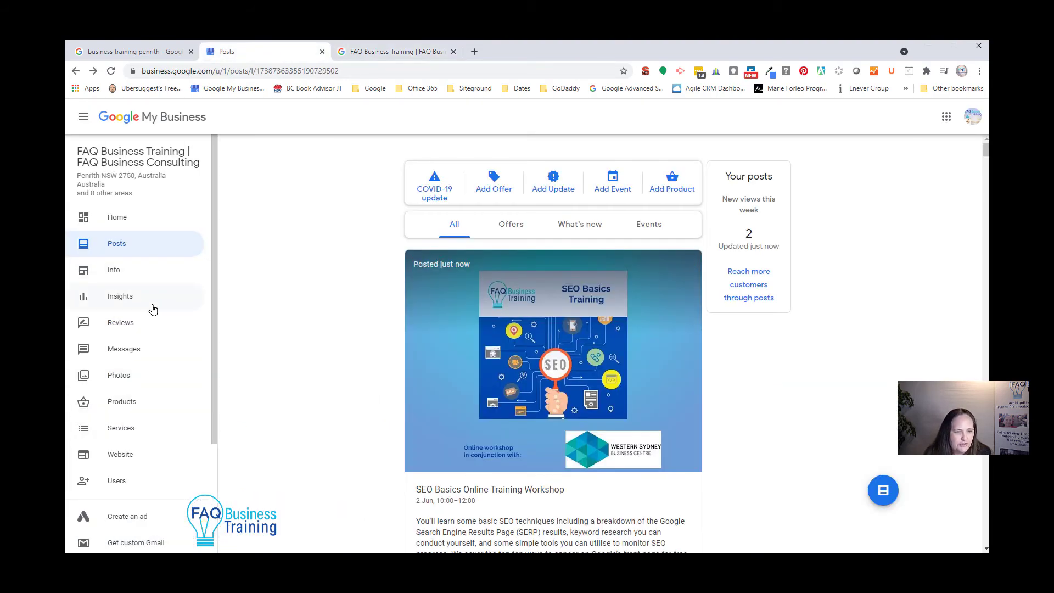
{"action": "left_click", "coordinate": [119, 375]}
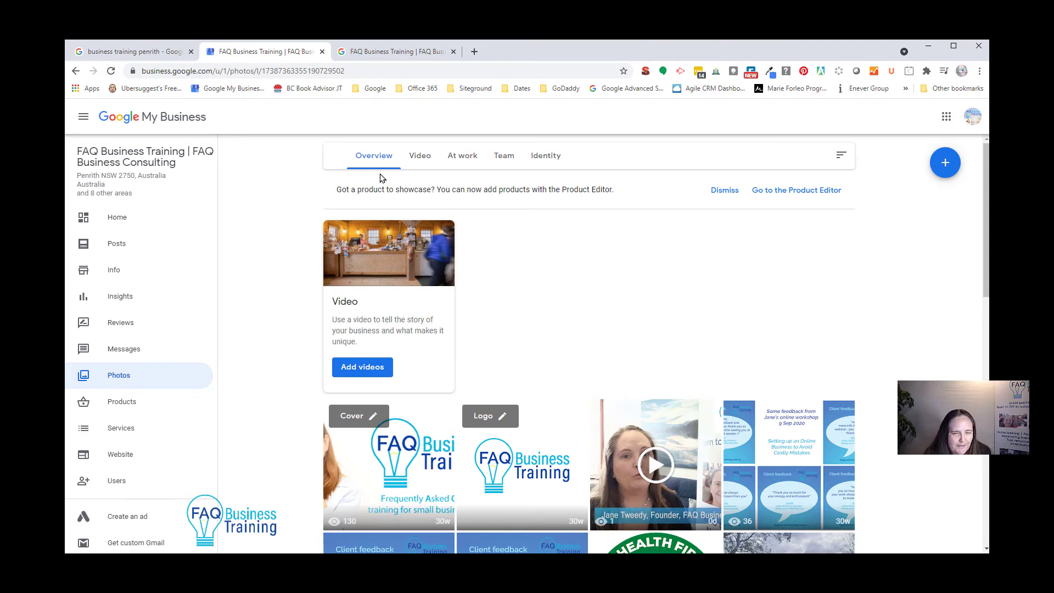
{"action": "left_click", "coordinate": [420, 156]}
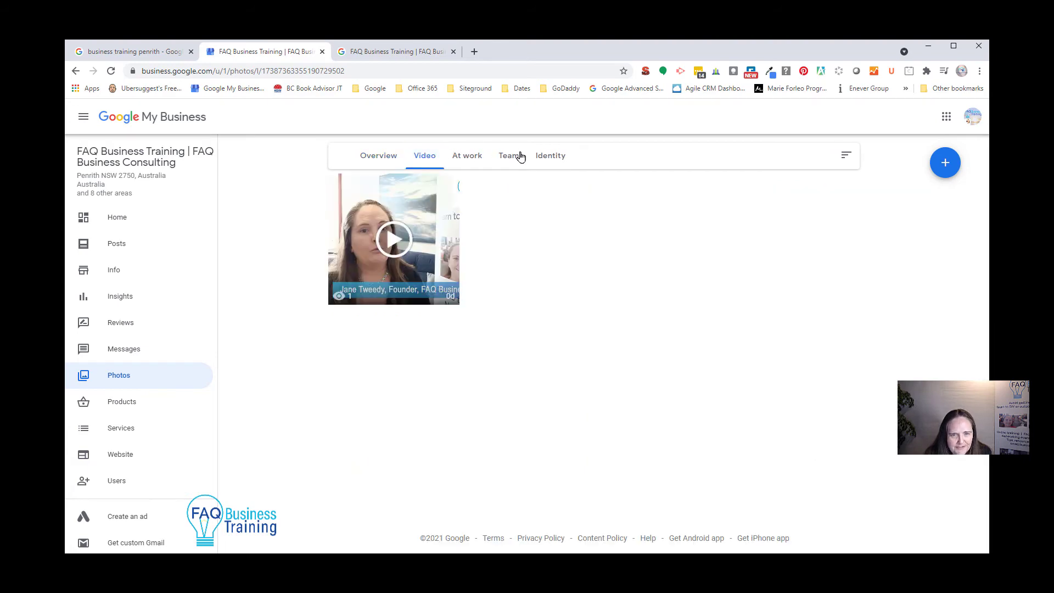
- Start posting a photo to the Team category and browse to the Workshop Media folder inside Logo and branding
{"action": "left_click", "coordinate": [520, 158]}
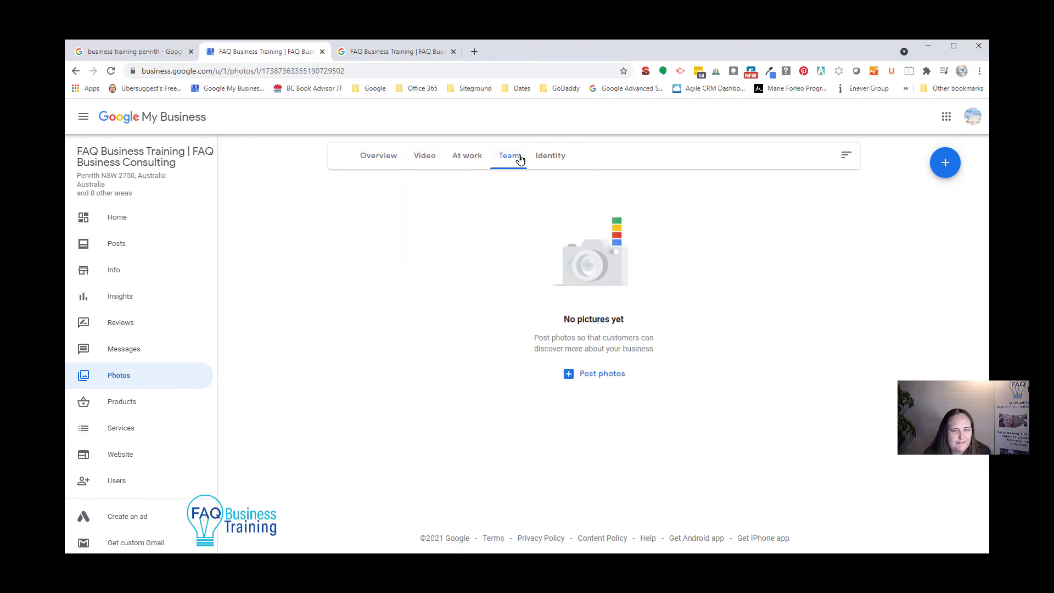
{"action": "left_click", "coordinate": [595, 376]}
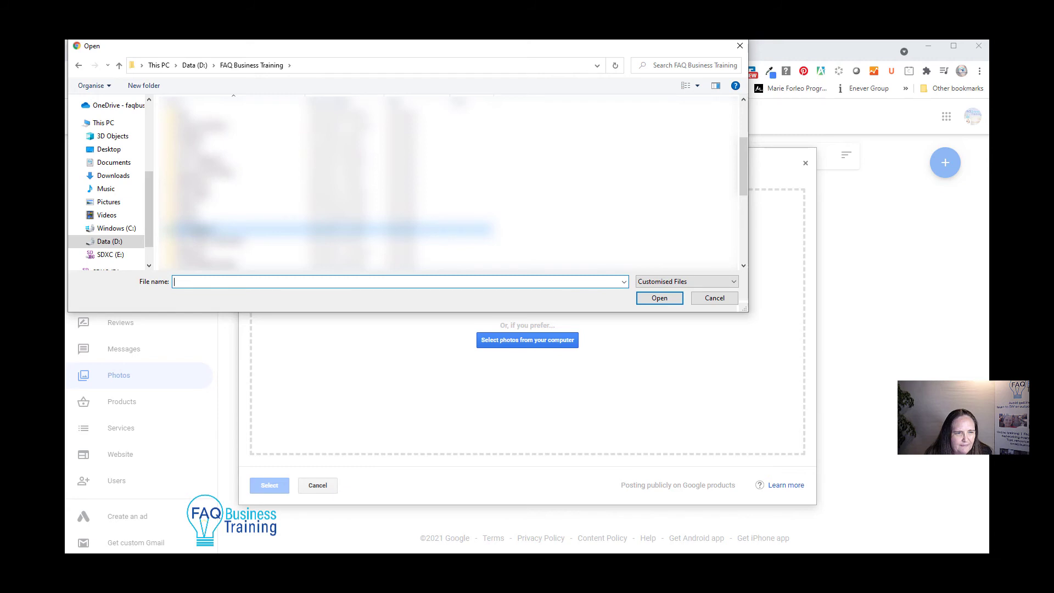
{"action": "double_click", "coordinate": [204, 229]}
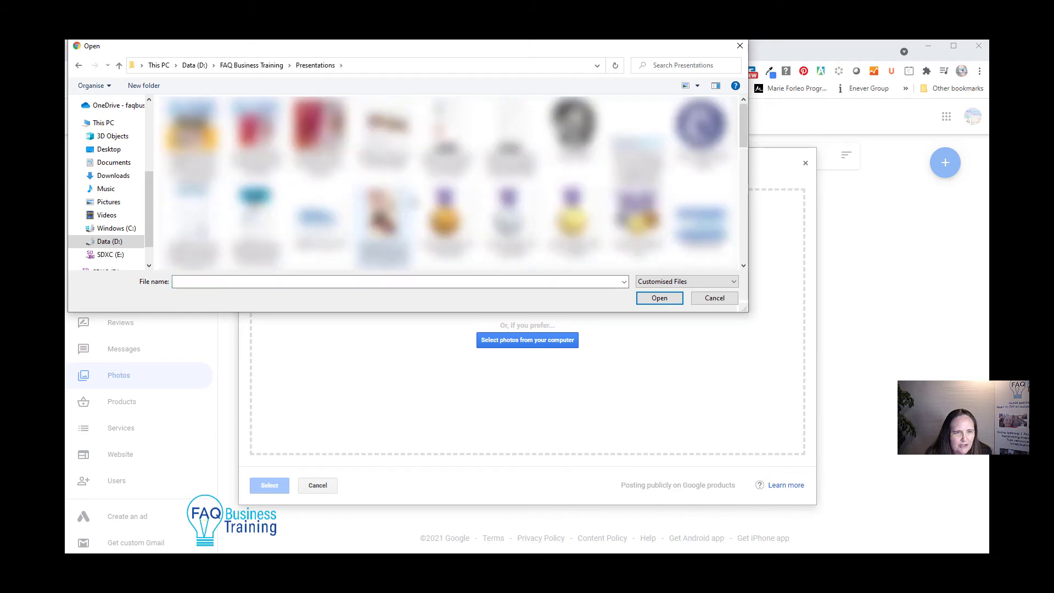
{"action": "scroll", "coordinate": [413, 202], "scroll_direction": "down", "scroll_amount": 3}
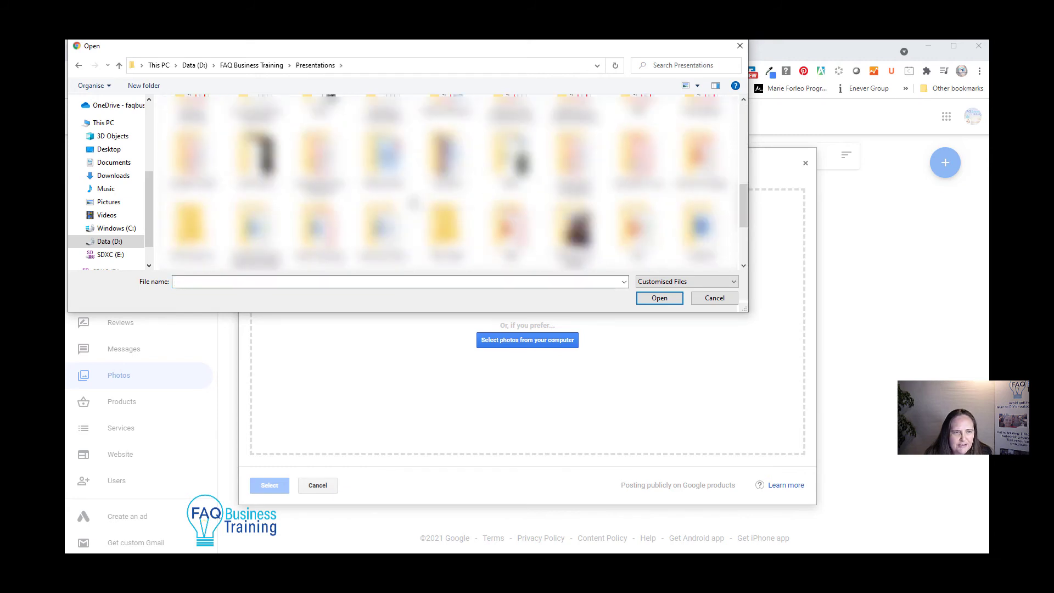
{"action": "scroll", "coordinate": [413, 202], "scroll_direction": "down", "scroll_amount": 2}
{"action": "double_click", "coordinate": [573, 211]}
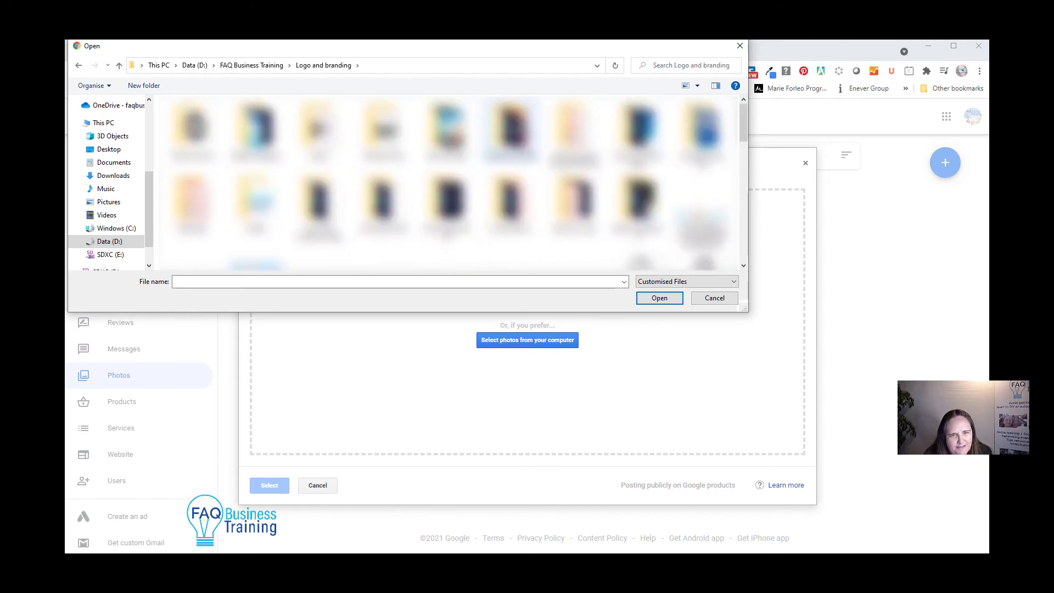
{"action": "double_click", "coordinate": [520, 144]}
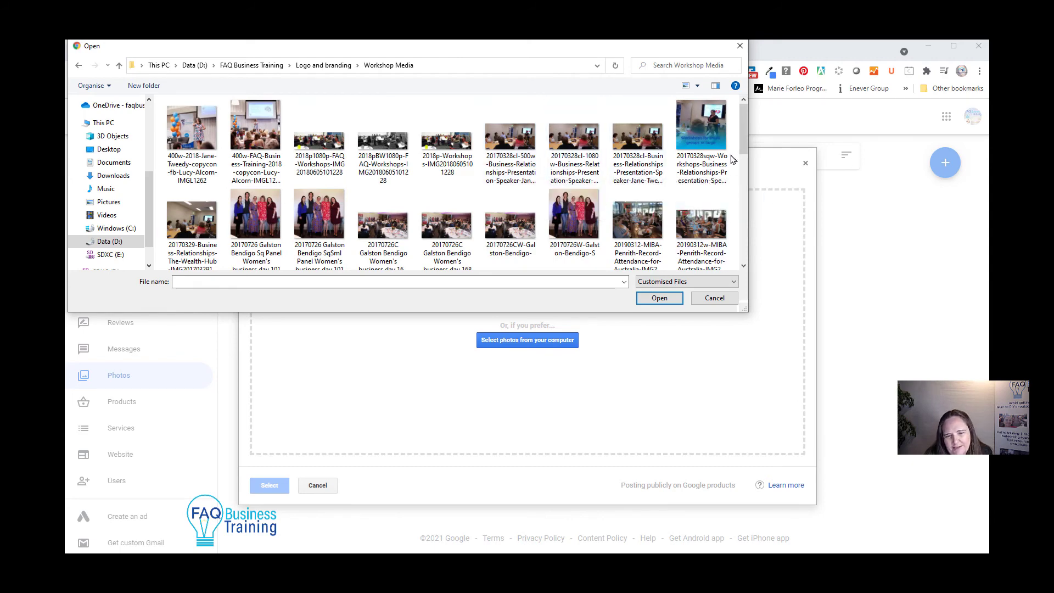
{"action": "scroll", "coordinate": [719, 192], "scroll_direction": "down", "scroll_amount": 1}
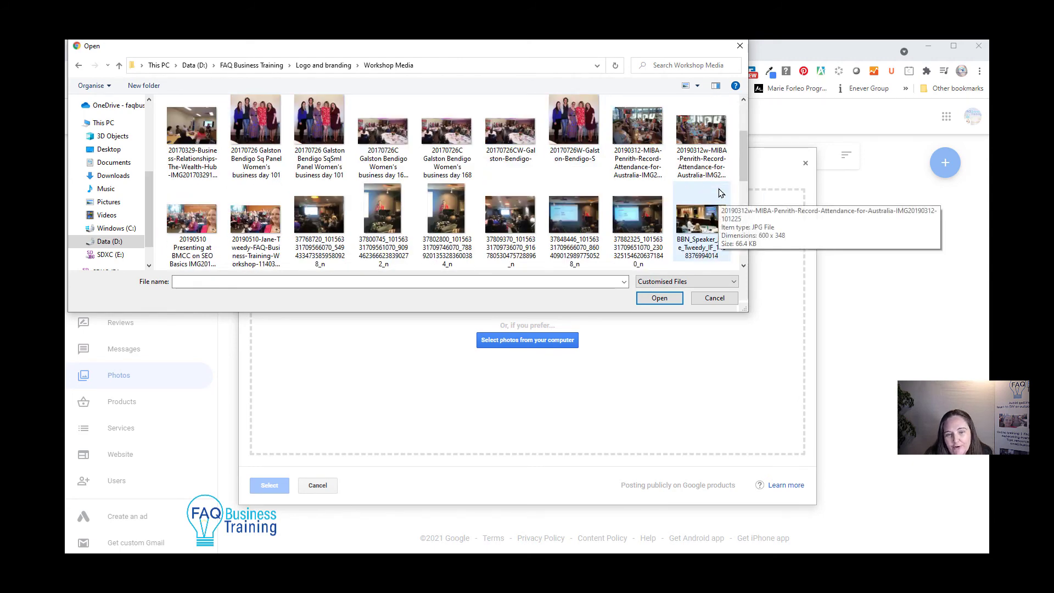
{"action": "scroll", "coordinate": [720, 192], "scroll_direction": "down", "scroll_amount": 5}
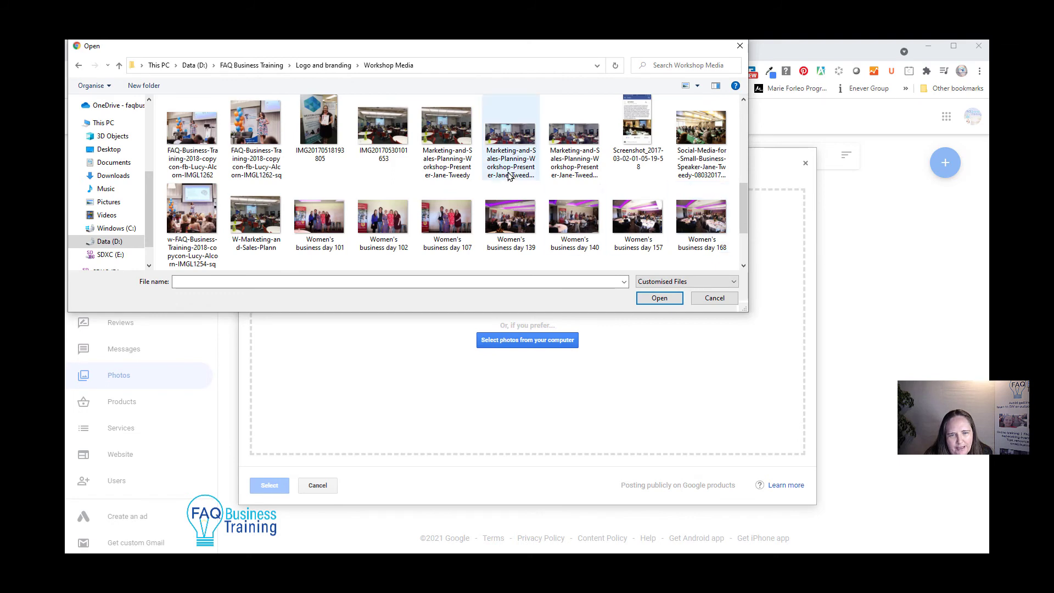
{"action": "scroll", "coordinate": [508, 176], "scroll_direction": "down", "scroll_amount": 1}
{"action": "scroll", "coordinate": [445, 167], "scroll_direction": "up", "scroll_amount": 5}
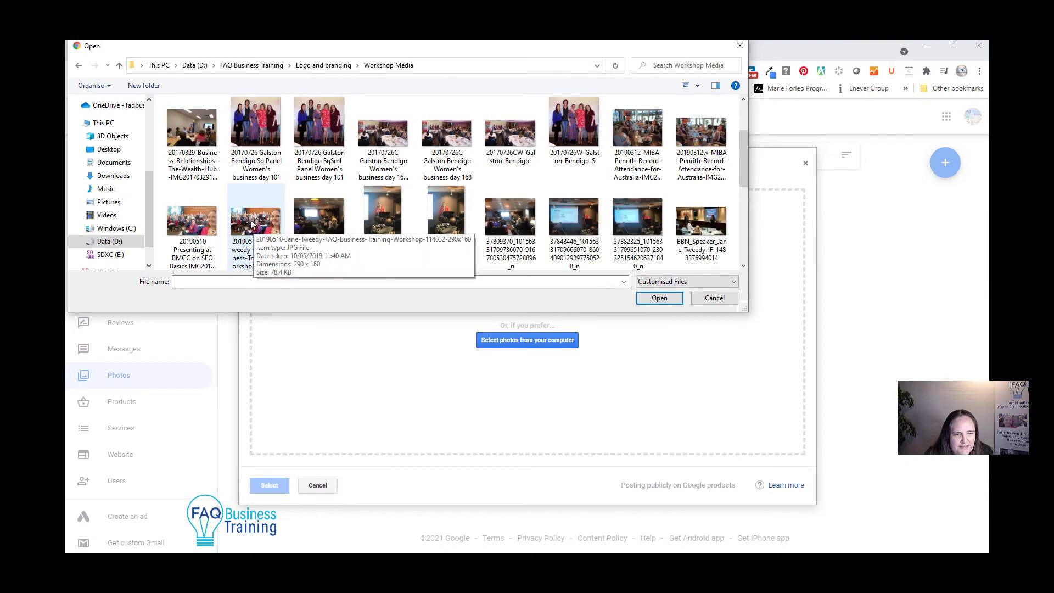
{"action": "left_click", "coordinate": [202, 229]}
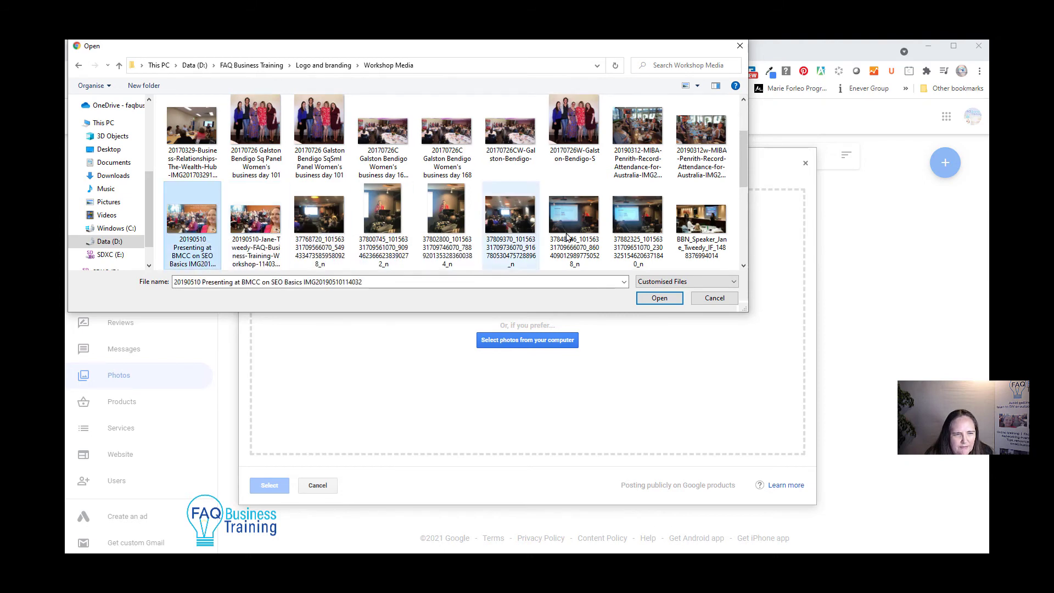
{"action": "left_click", "coordinate": [660, 298]}
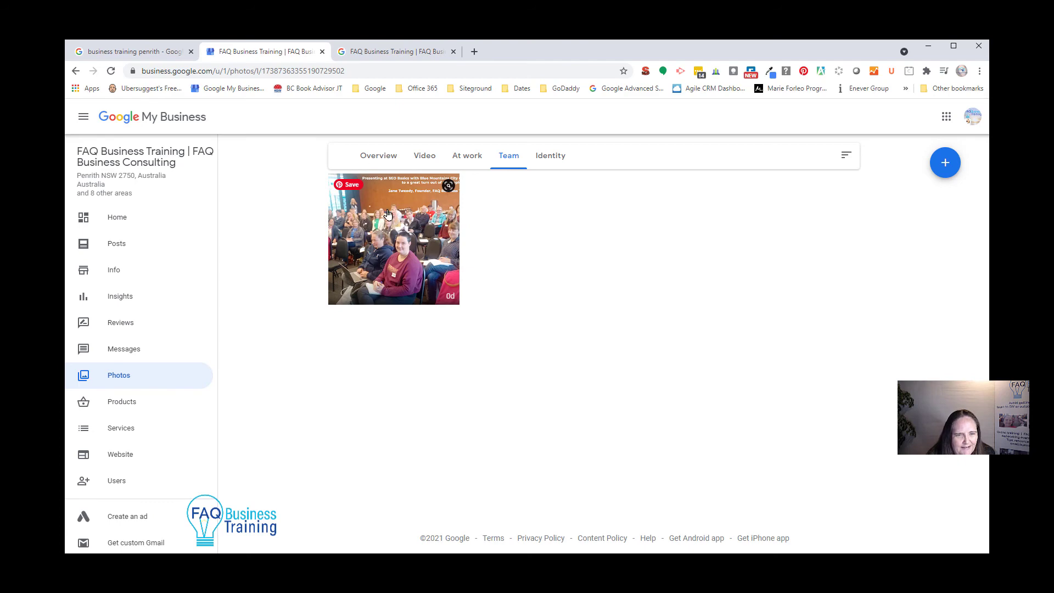
{"action": "left_click", "coordinate": [404, 214]}
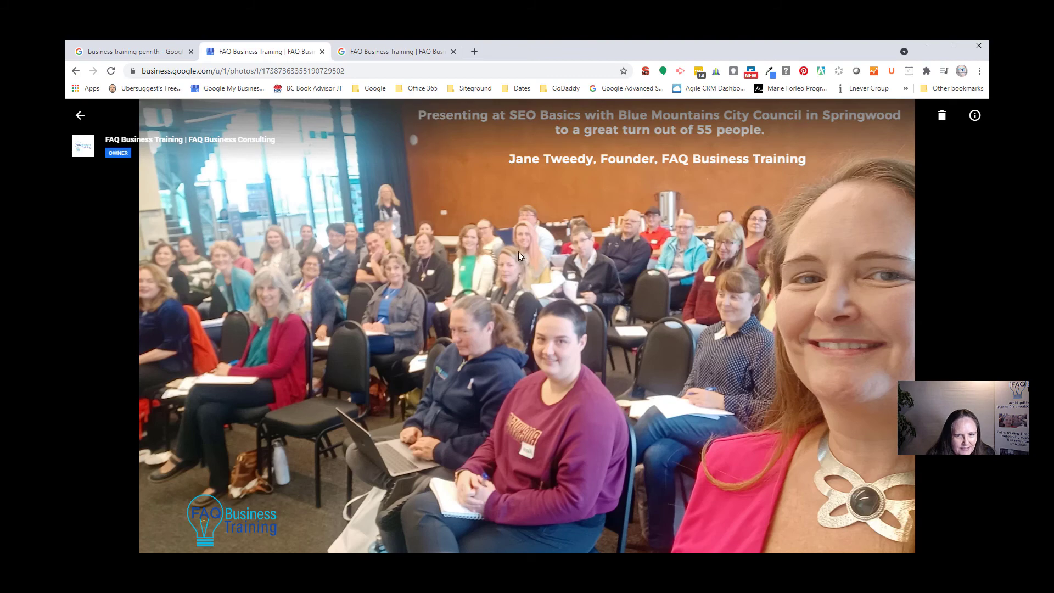
{"action": "left_click", "coordinate": [80, 116]}
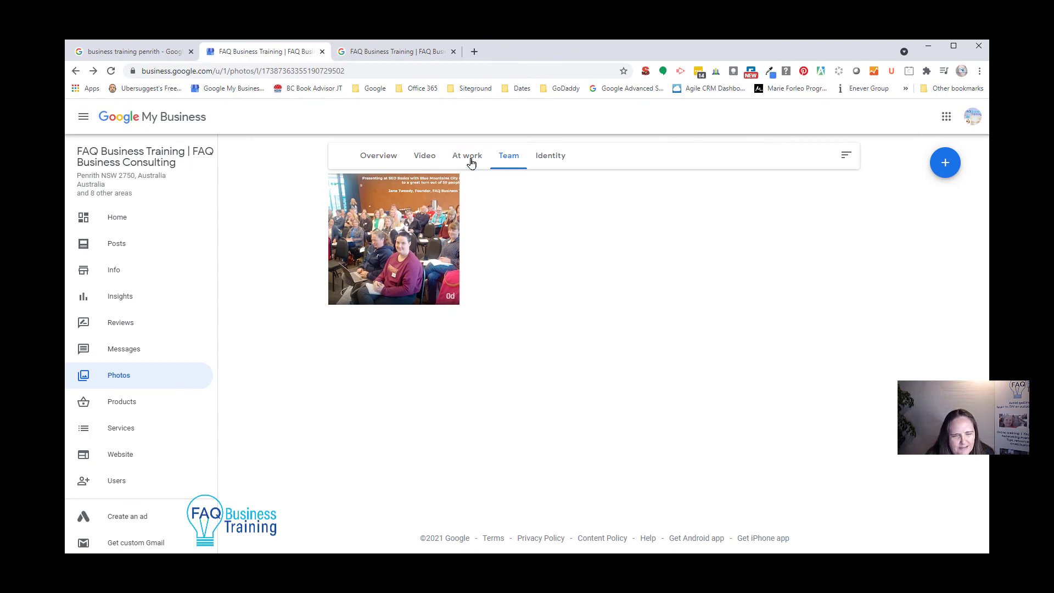
- Upload the square FAQ Business Training 2018 copycon photo (IMGL1262-sq) from Workshop Media to the At work category
{"action": "left_click", "coordinate": [556, 157]}
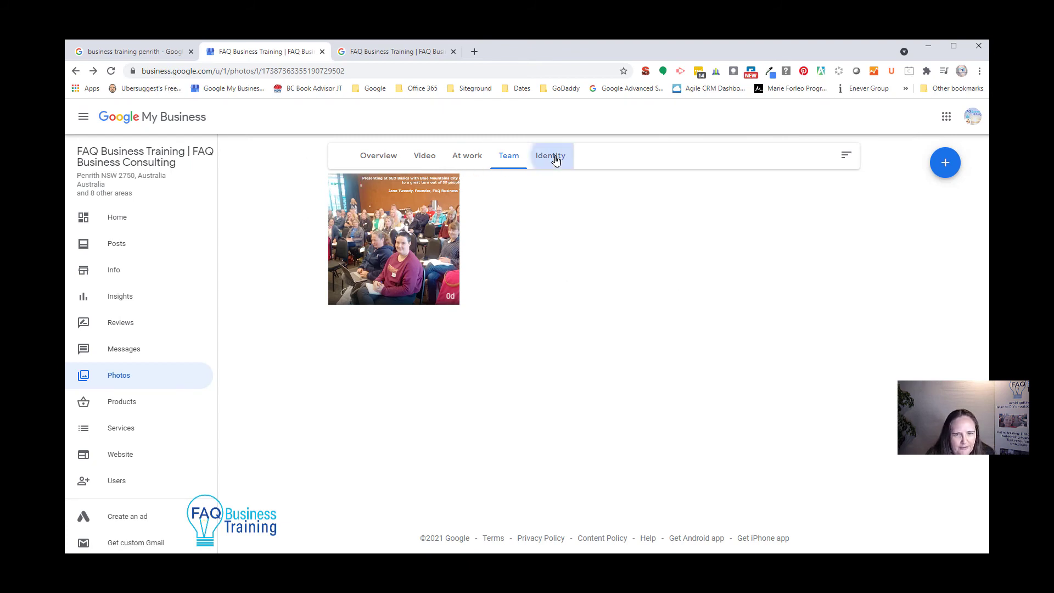
{"action": "left_click", "coordinate": [507, 156]}
{"action": "left_click", "coordinate": [466, 155]}
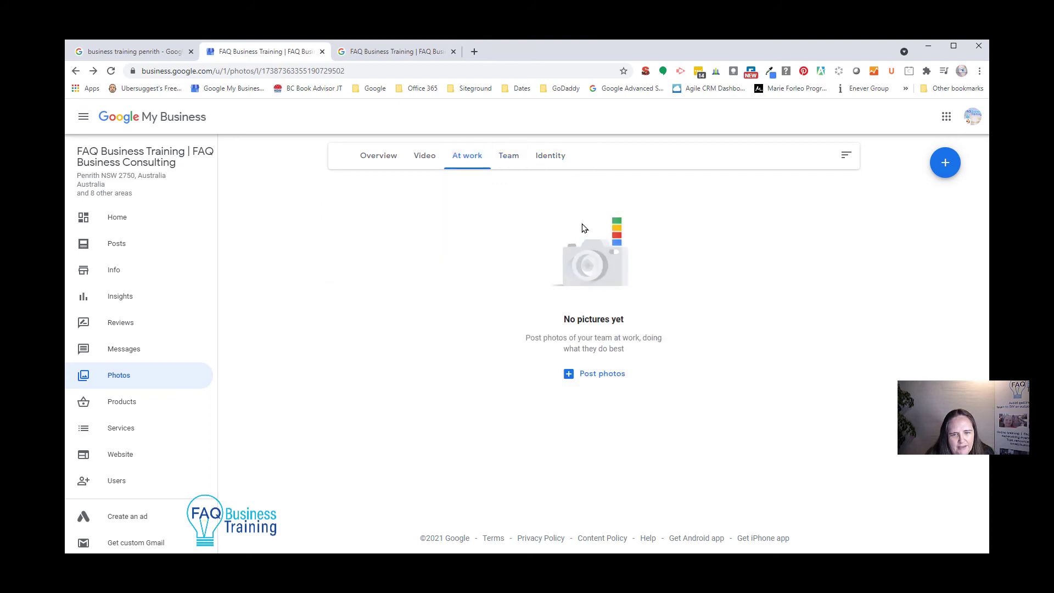
{"action": "left_click", "coordinate": [599, 372]}
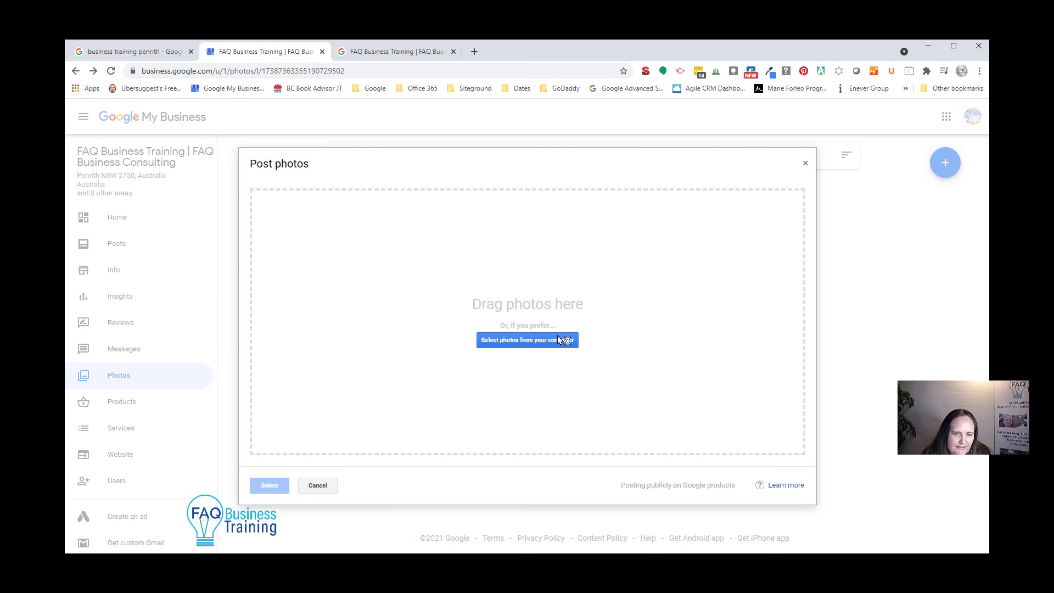
{"action": "left_click", "coordinate": [558, 340]}
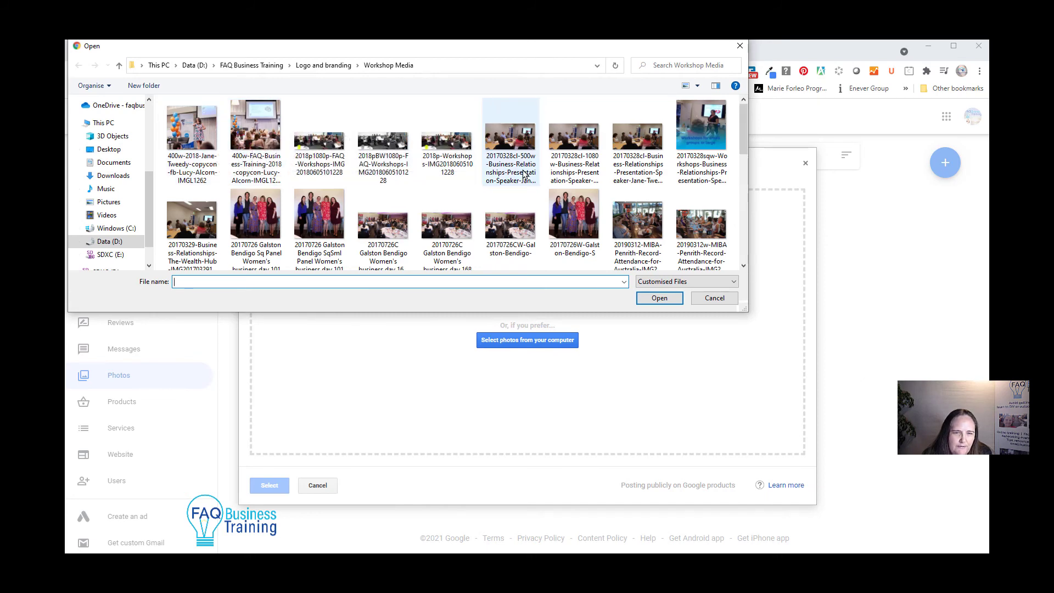
{"action": "scroll", "coordinate": [519, 170], "scroll_direction": "down", "scroll_amount": 1}
{"action": "scroll", "coordinate": [523, 173], "scroll_direction": "down", "scroll_amount": 3}
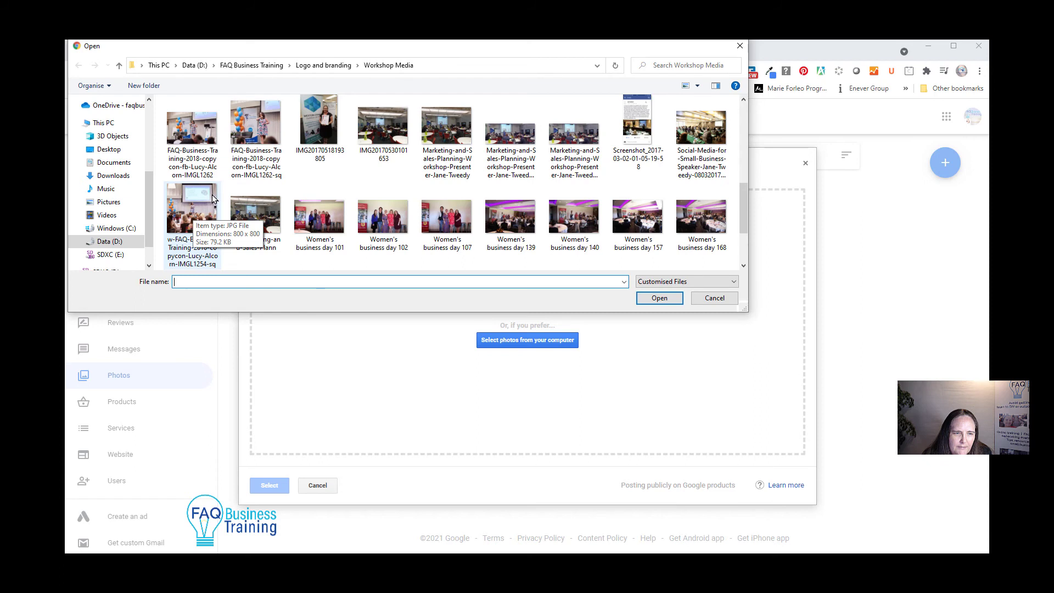
{"action": "left_click", "coordinate": [265, 127]}
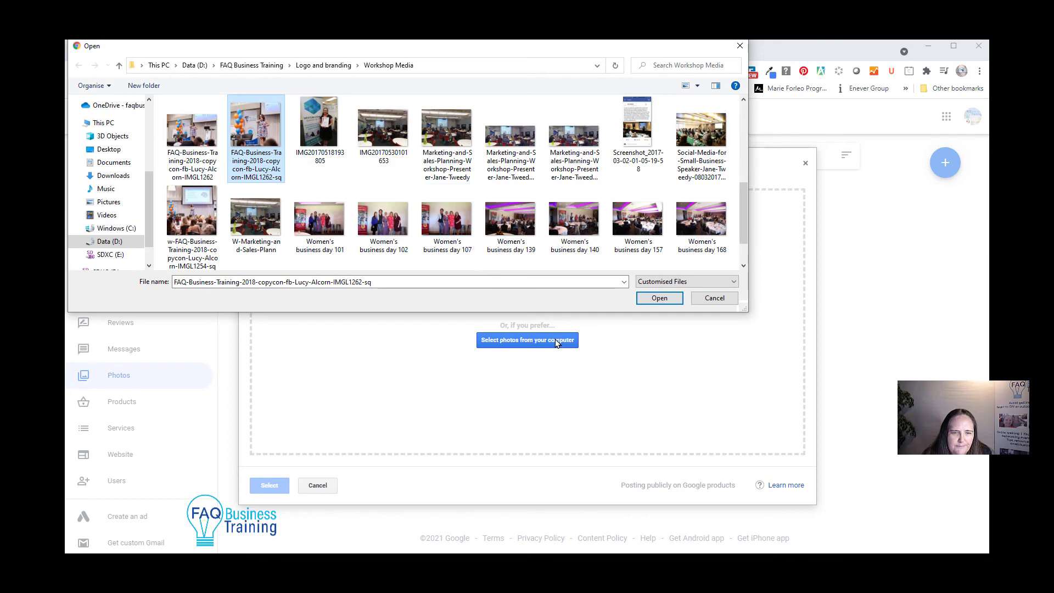
{"action": "key", "text": "Return"}
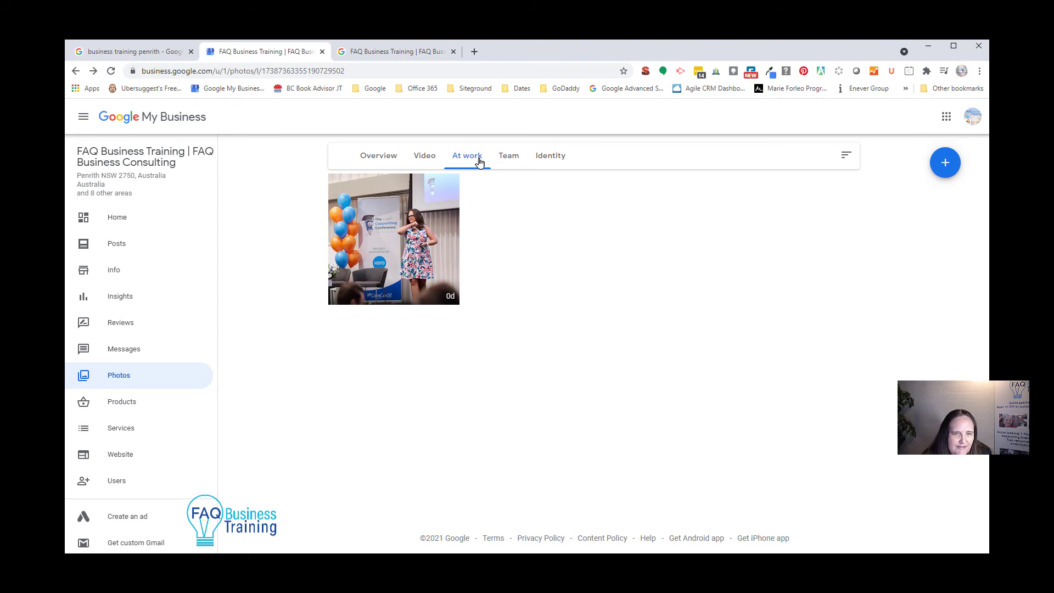
- Upload "20170726 Galston Bendigo SqSml Panel Women's business day 101" from Workshop Media to the At work photos
{"action": "left_click", "coordinate": [945, 162]}
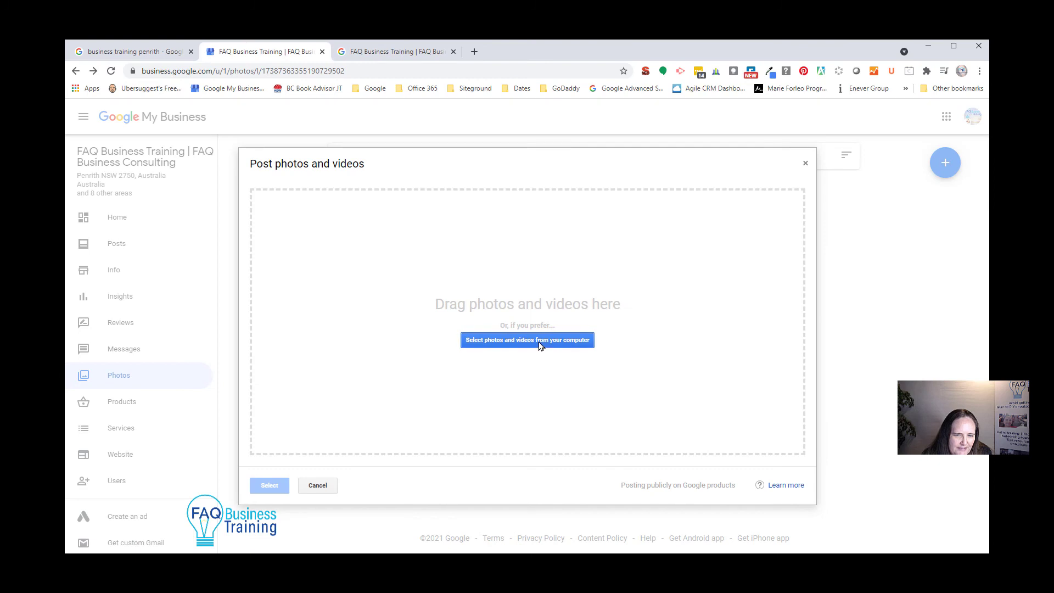
{"action": "left_click", "coordinate": [540, 346]}
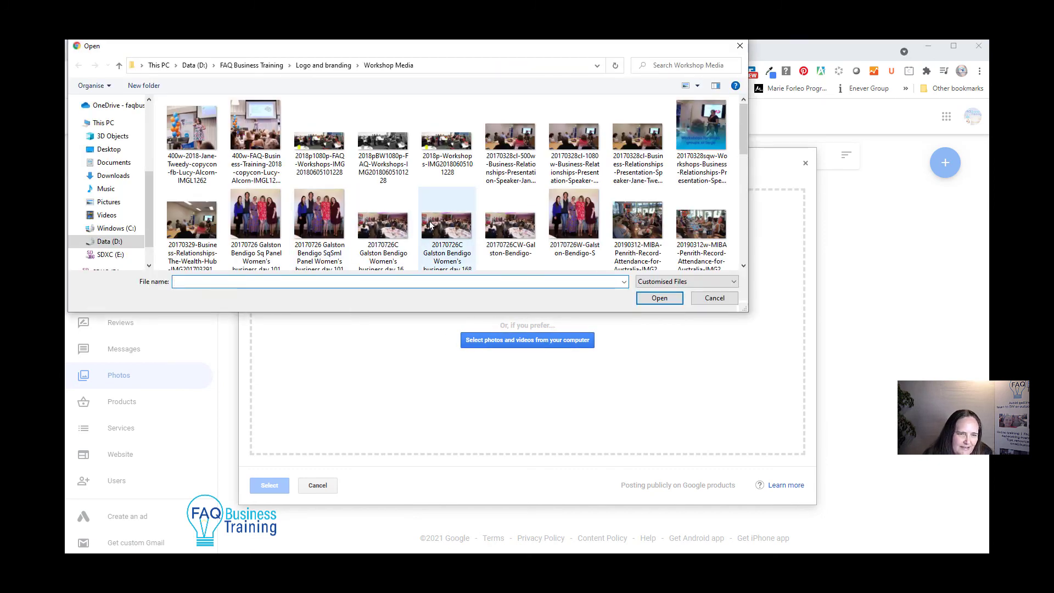
{"action": "scroll", "coordinate": [407, 228], "scroll_direction": "down", "scroll_amount": 1}
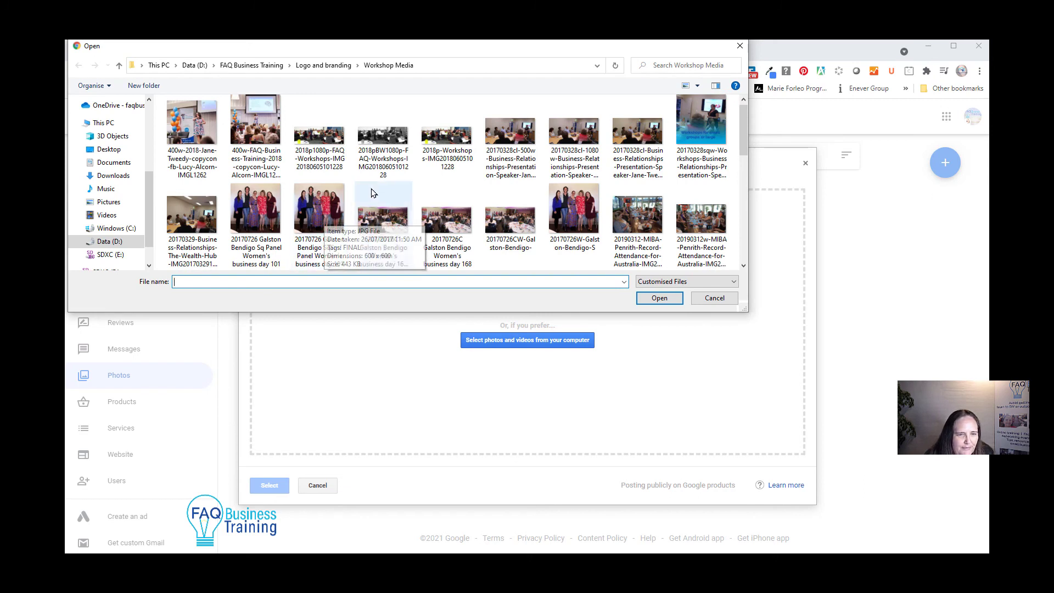
{"action": "left_click", "coordinate": [333, 220]}
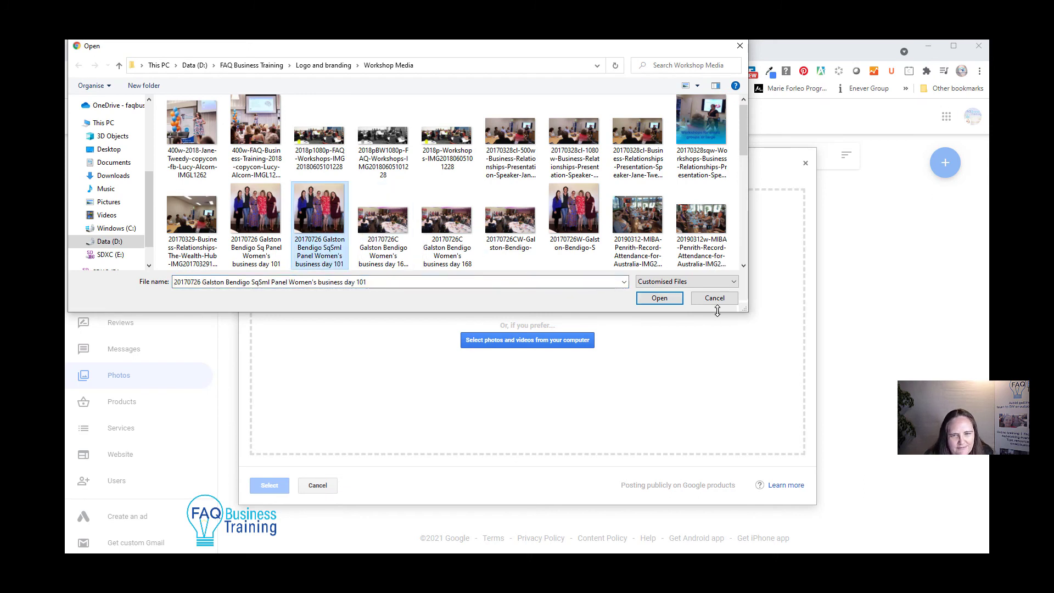
{"action": "left_click", "coordinate": [659, 298]}
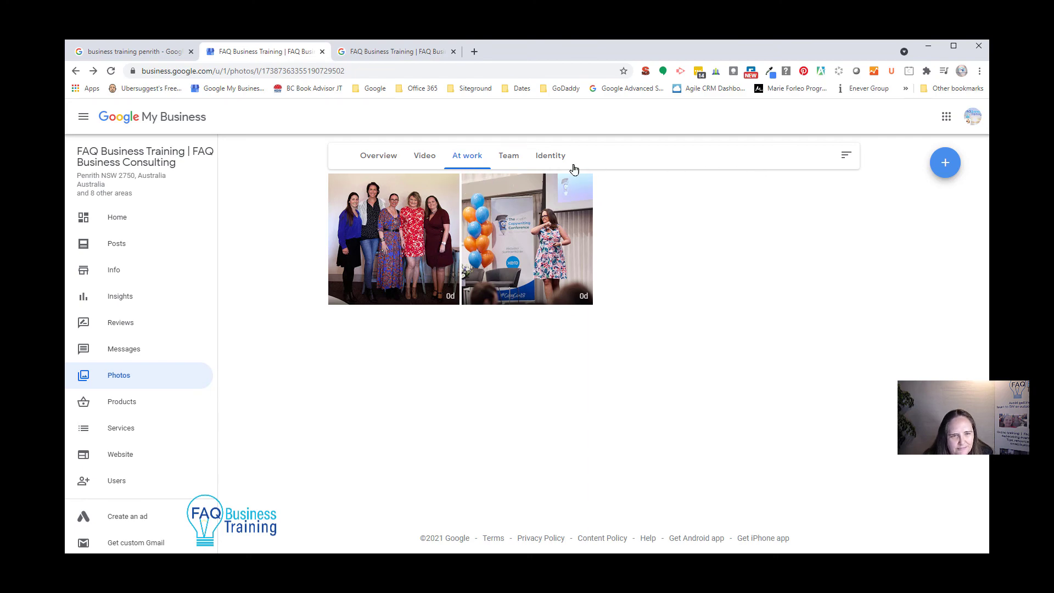
- Look through the full set of business photos in the Overview and return to the profile's Home dashboard
{"action": "left_click", "coordinate": [383, 156]}
{"action": "scroll", "coordinate": [791, 302], "scroll_direction": "down", "scroll_amount": 4}
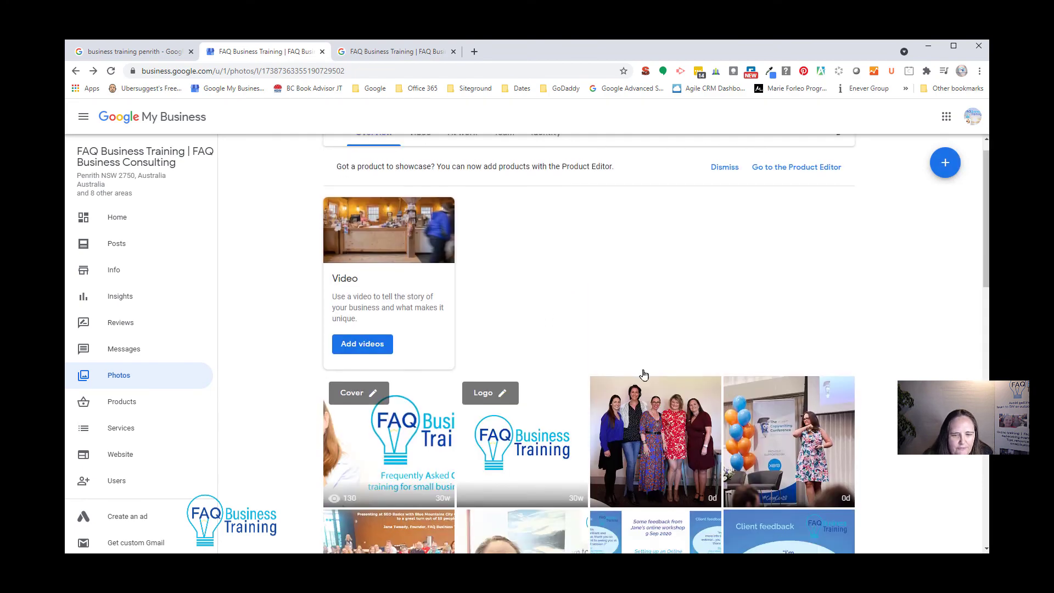
{"action": "scroll", "coordinate": [791, 302], "scroll_direction": "down", "scroll_amount": 5}
{"action": "scroll", "coordinate": [666, 344], "scroll_direction": "up", "scroll_amount": 5}
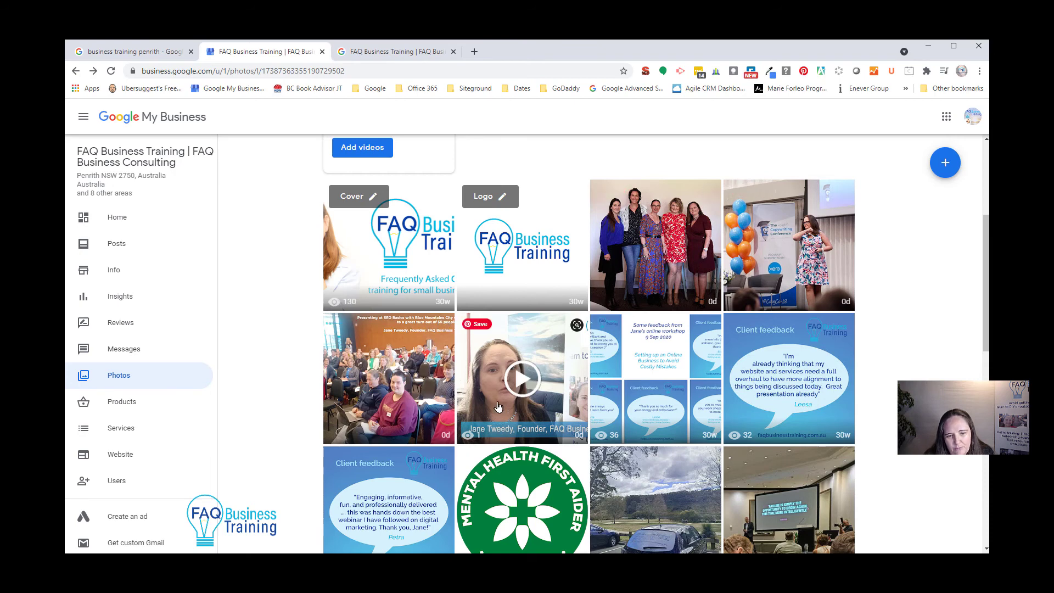
{"action": "left_click", "coordinate": [124, 217]}
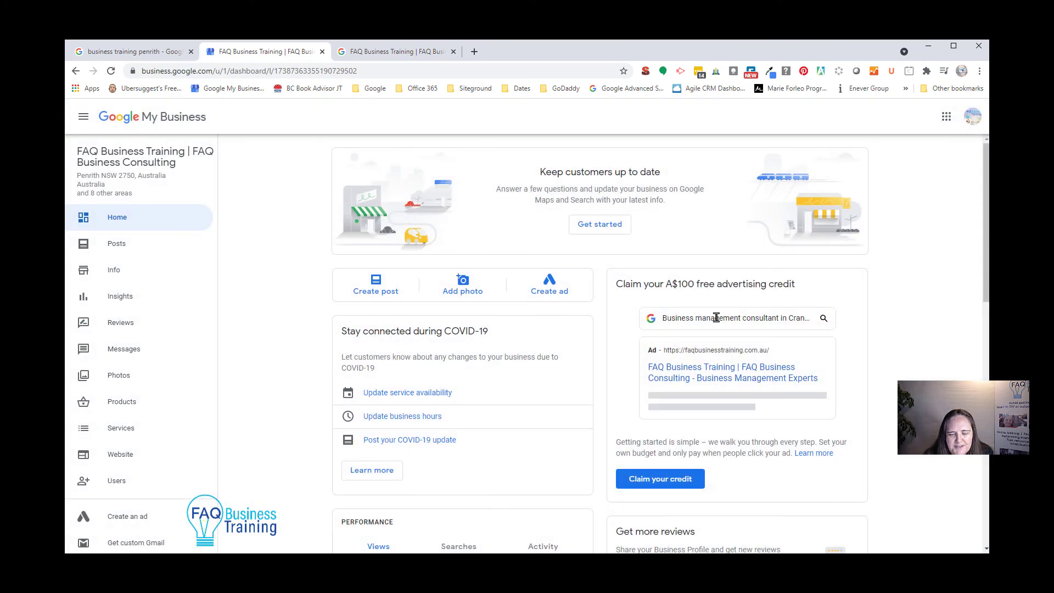
- Check the public Google search listing for FAQ Business Training, from its photos and contact details to its reviews and posts
{"action": "left_click", "coordinate": [394, 52]}
{"action": "scroll", "coordinate": [805, 236], "scroll_direction": "down", "scroll_amount": 3}
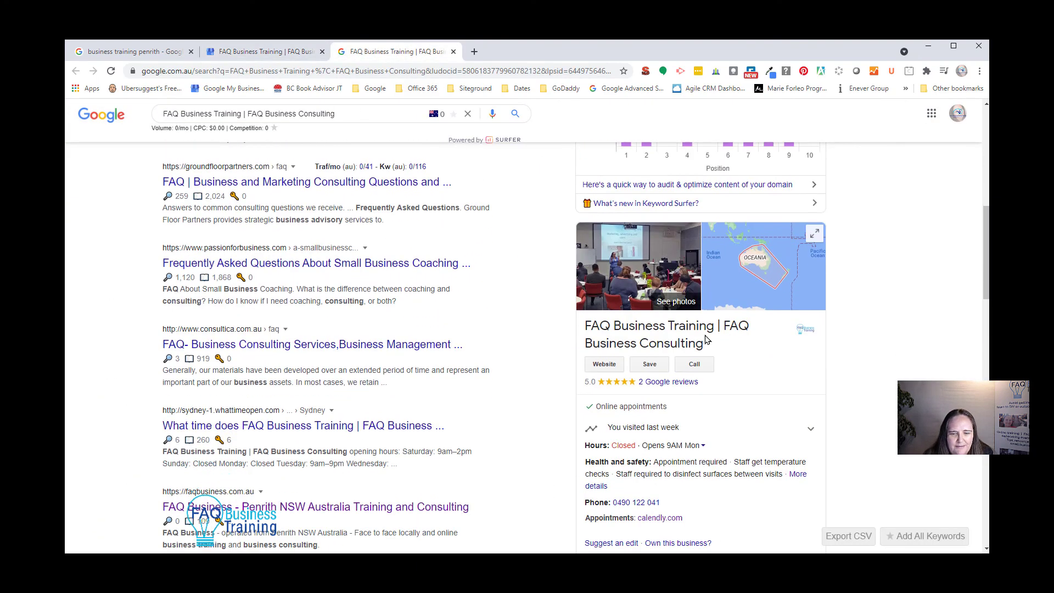
{"action": "scroll", "coordinate": [722, 409], "scroll_direction": "down", "scroll_amount": 4}
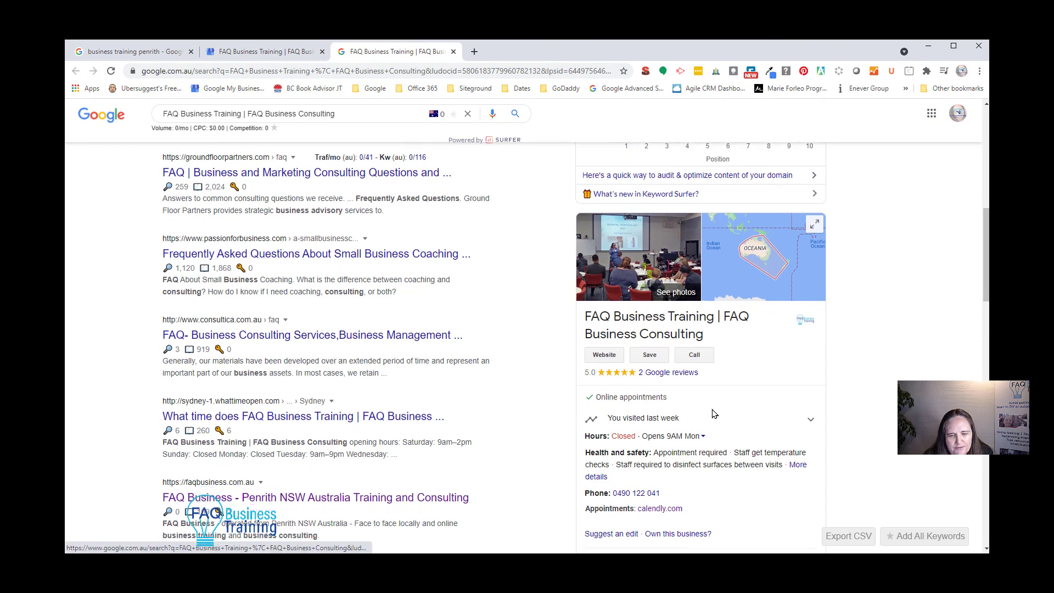
{"action": "scroll", "coordinate": [723, 409], "scroll_direction": "down", "scroll_amount": 5}
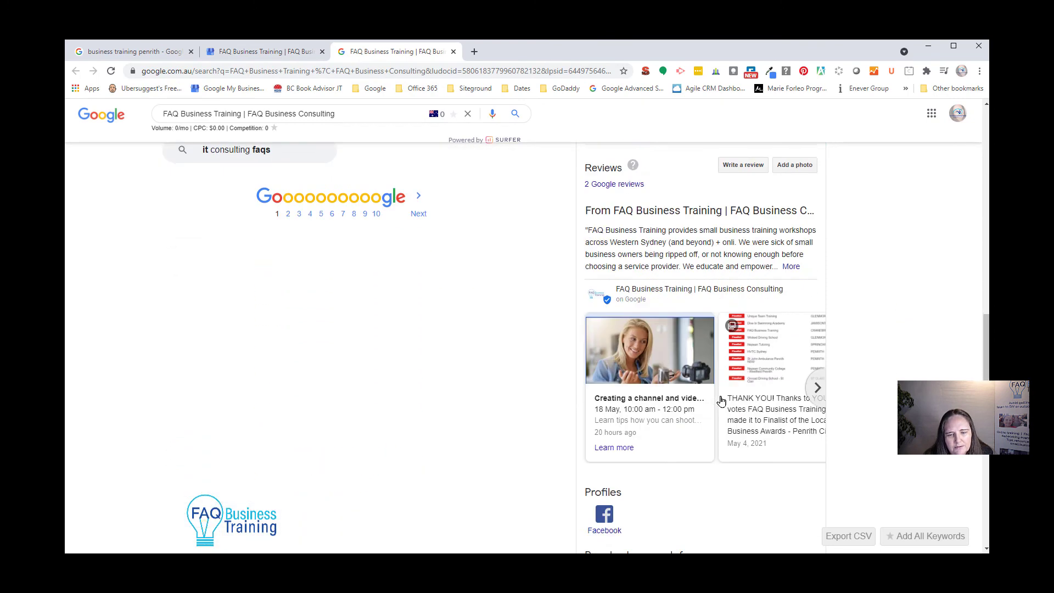
- Follow the YouTube channel and video event post to the website's Upcoming Events and Workshops page and examine the listed workshops
{"action": "left_click", "coordinate": [662, 343]}
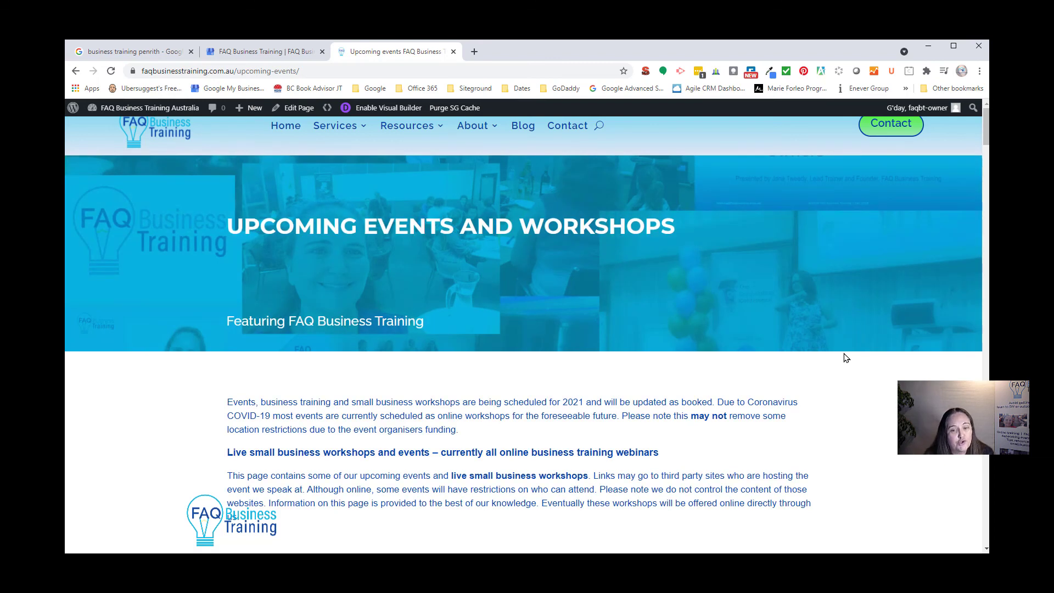
{"action": "scroll", "coordinate": [580, 281], "scroll_direction": "down", "scroll_amount": 6}
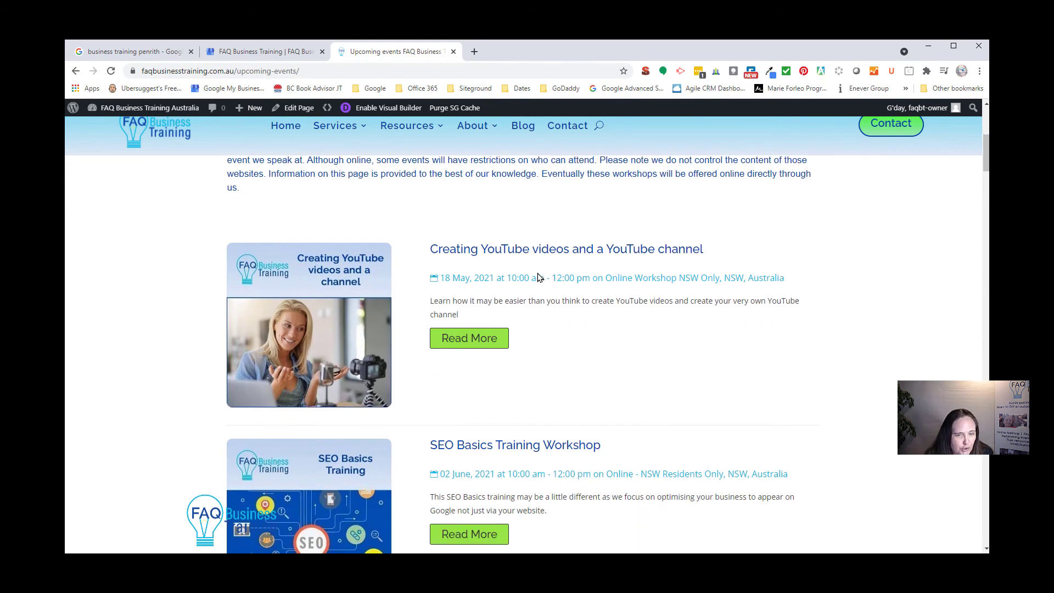
{"action": "scroll", "coordinate": [538, 277], "scroll_direction": "down", "scroll_amount": 1}
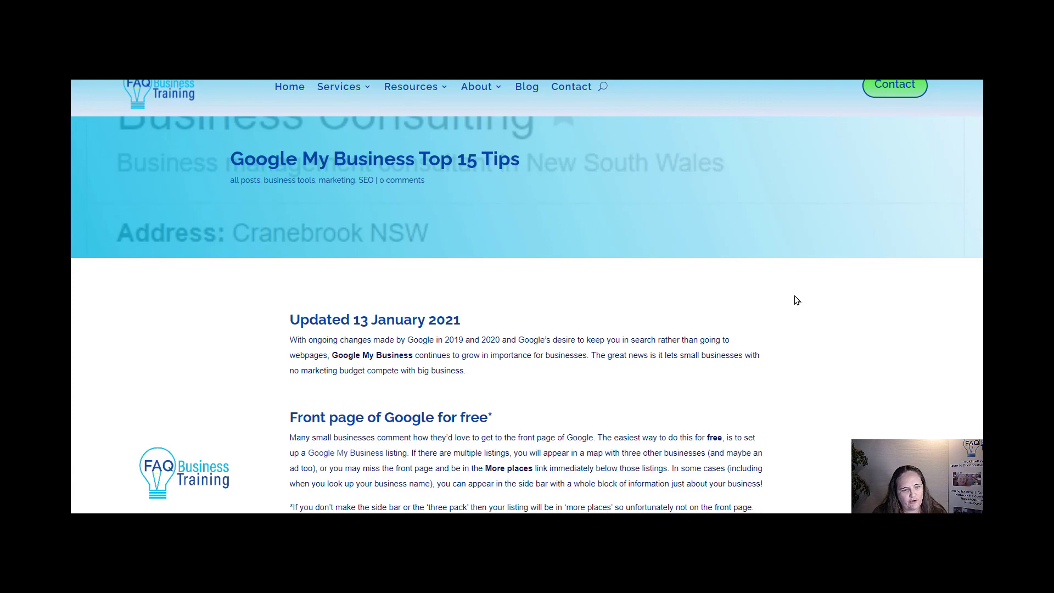
- Read through the "Google My Business Top 15 Tips" blog post, including the summarised tips, and go back to its opening sections
{"action": "scroll", "coordinate": [799, 308], "scroll_direction": "down", "scroll_amount": 3}
{"action": "scroll", "coordinate": [799, 308], "scroll_direction": "down", "scroll_amount": 7}
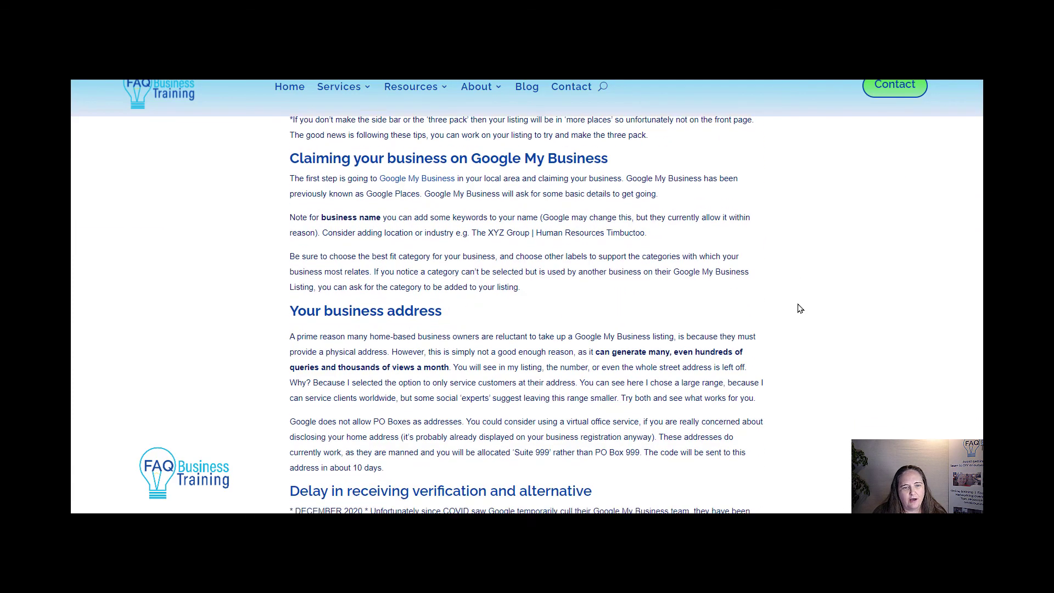
{"action": "scroll", "coordinate": [799, 307], "scroll_direction": "down", "scroll_amount": 3}
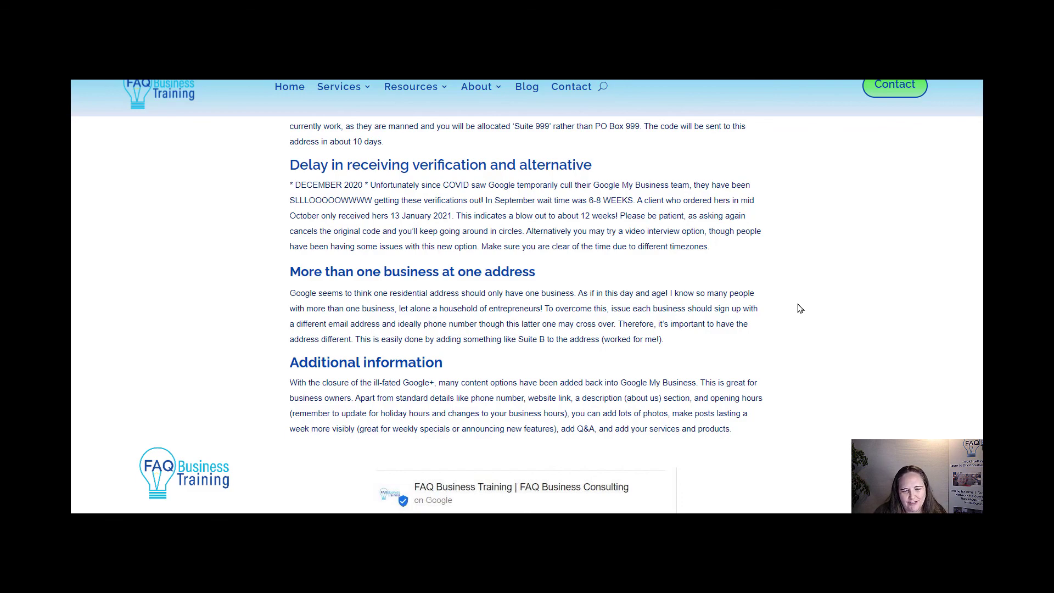
{"action": "scroll", "coordinate": [800, 308], "scroll_direction": "down", "scroll_amount": 10}
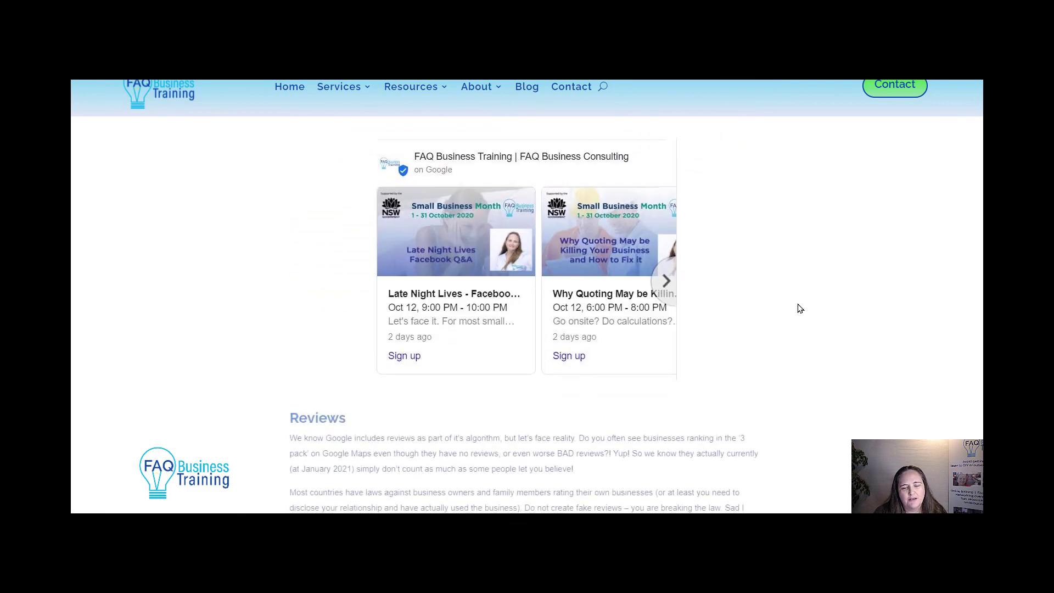
{"action": "scroll", "coordinate": [799, 308], "scroll_direction": "down", "scroll_amount": 12}
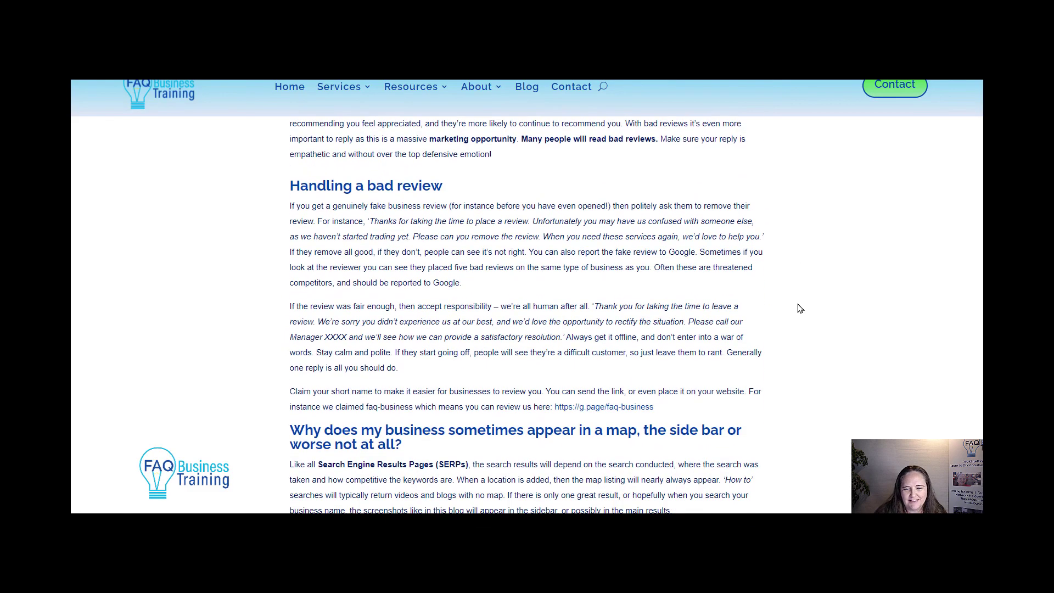
{"action": "scroll", "coordinate": [799, 308], "scroll_direction": "down", "scroll_amount": 12}
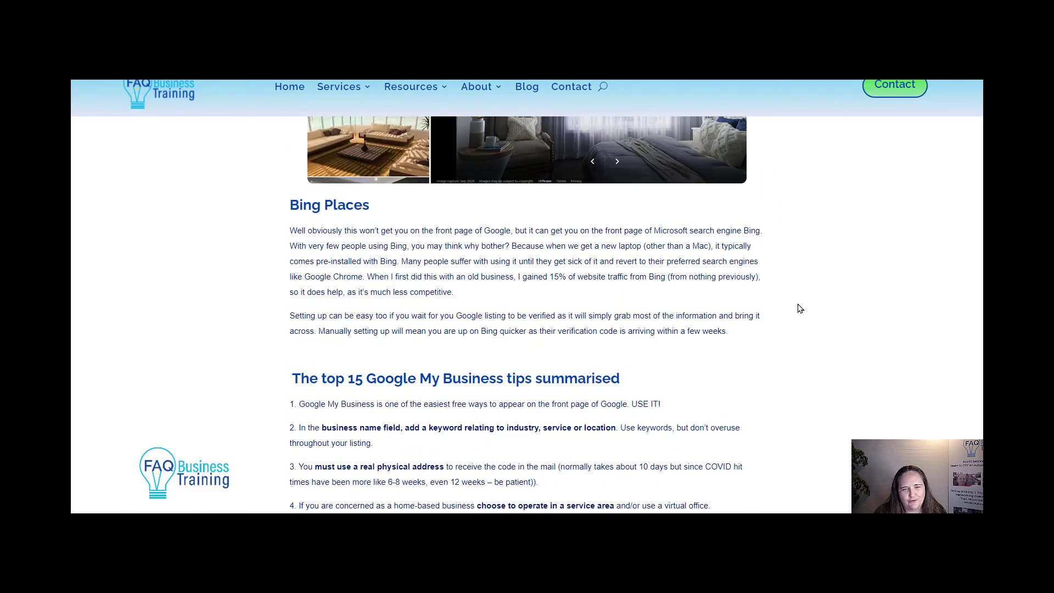
{"action": "scroll", "coordinate": [800, 308], "scroll_direction": "up", "scroll_amount": 1}
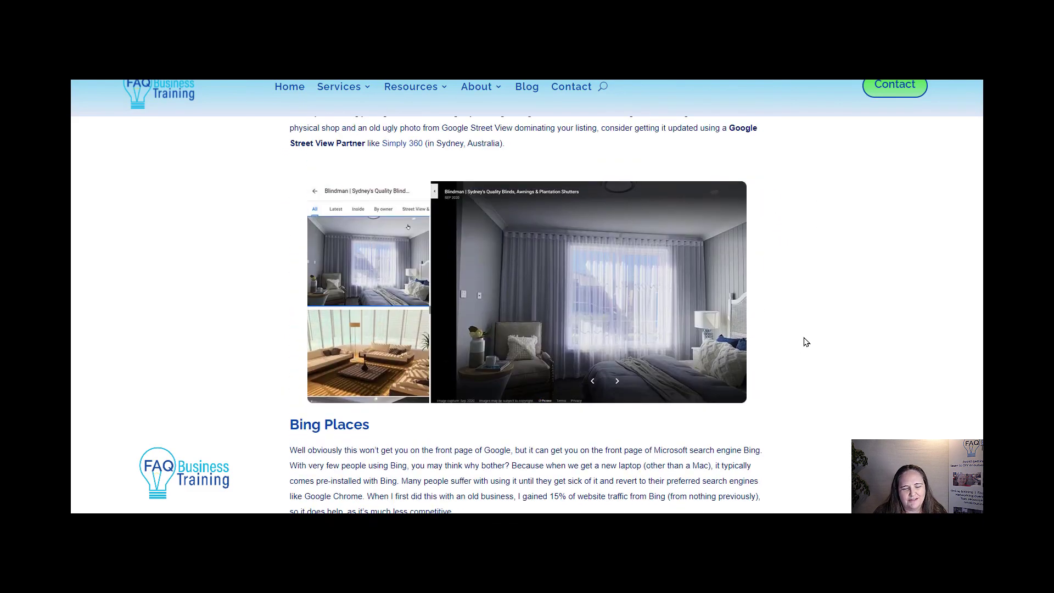
{"action": "scroll", "coordinate": [806, 342], "scroll_direction": "down", "scroll_amount": 9}
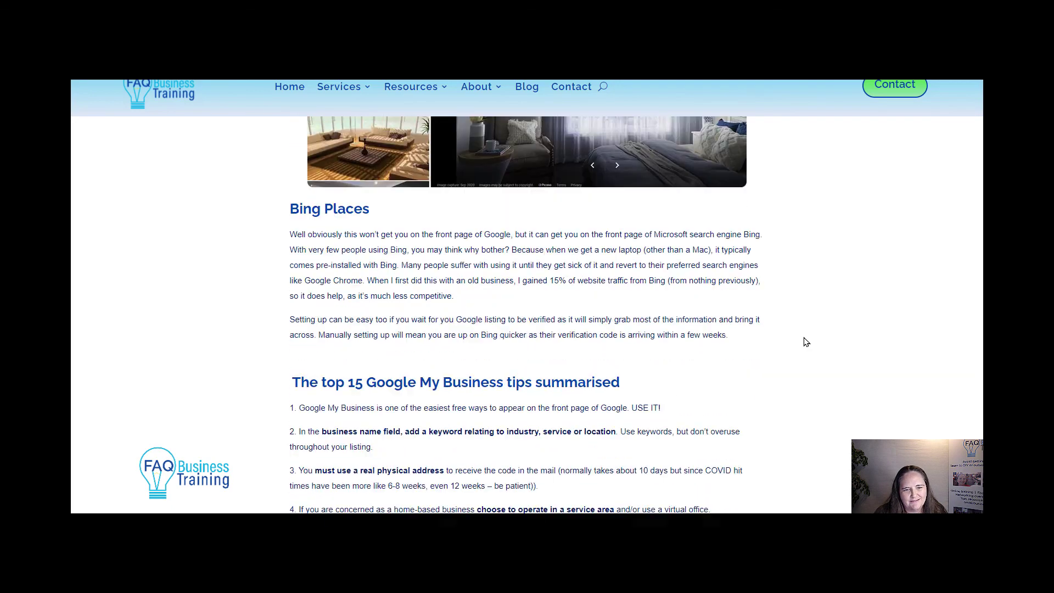
{"action": "scroll", "coordinate": [806, 342], "scroll_direction": "up", "scroll_amount": 1}
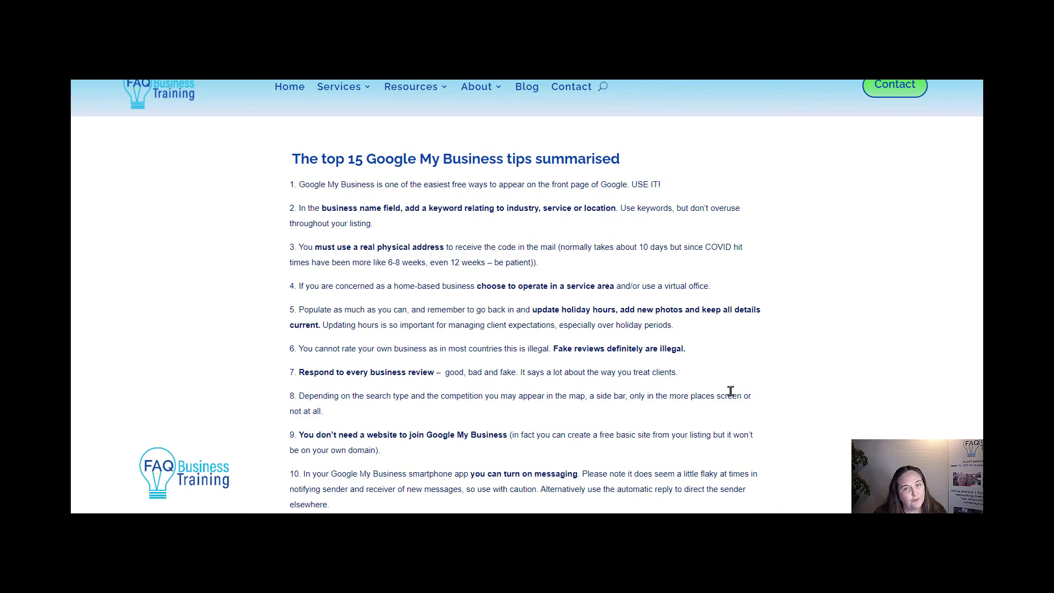
{"action": "scroll", "coordinate": [731, 391], "scroll_direction": "down", "scroll_amount": 9}
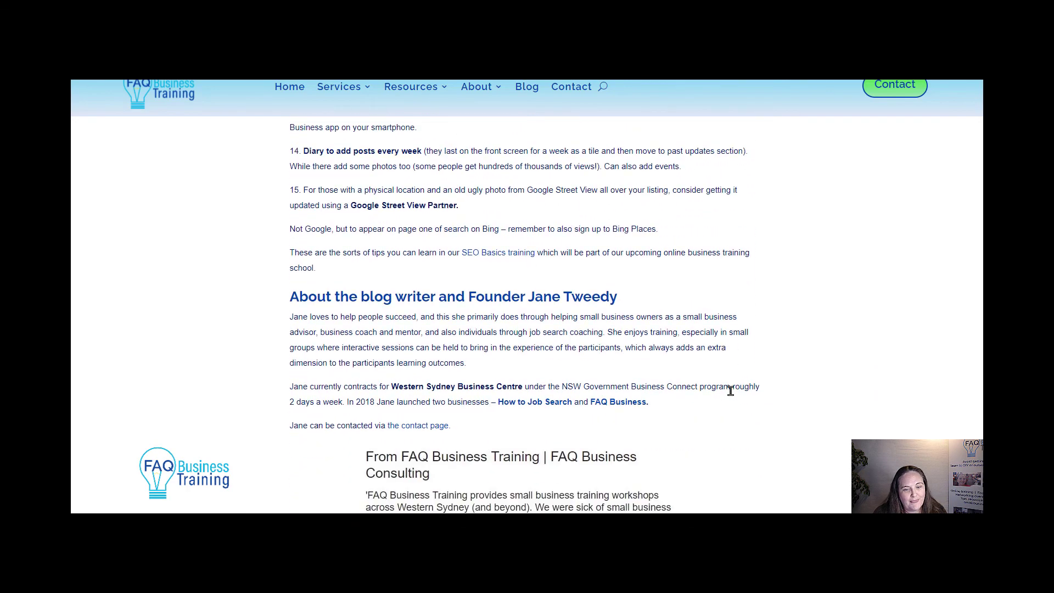
{"action": "scroll", "coordinate": [730, 391], "scroll_direction": "down", "scroll_amount": 3}
{"action": "scroll", "coordinate": [731, 391], "scroll_direction": "up", "scroll_amount": 9}
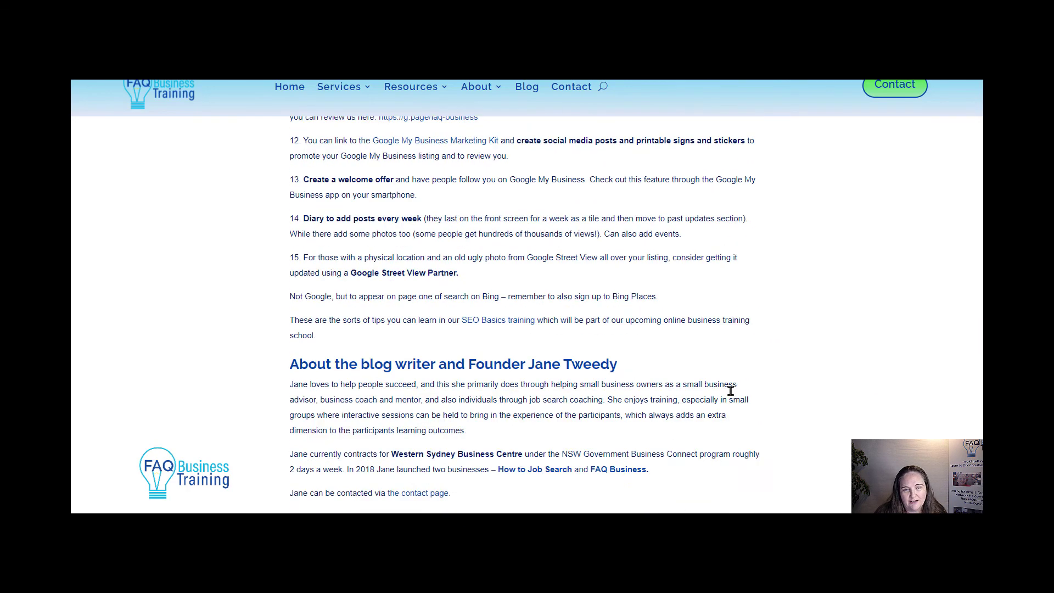
{"action": "scroll", "coordinate": [730, 390], "scroll_direction": "up", "scroll_amount": 20}
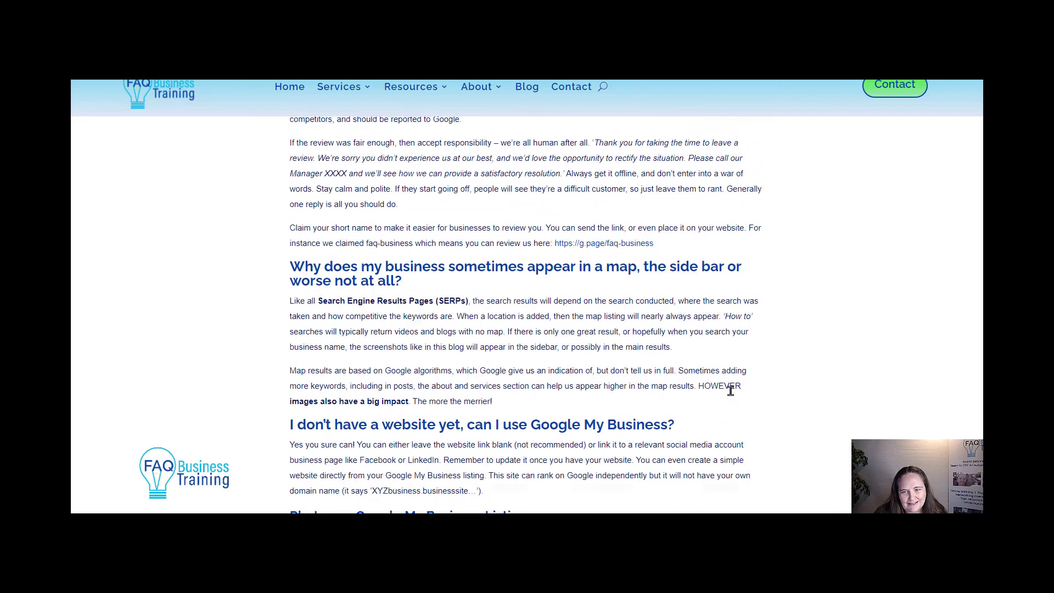
{"action": "scroll", "coordinate": [730, 390], "scroll_direction": "up", "scroll_amount": 20}
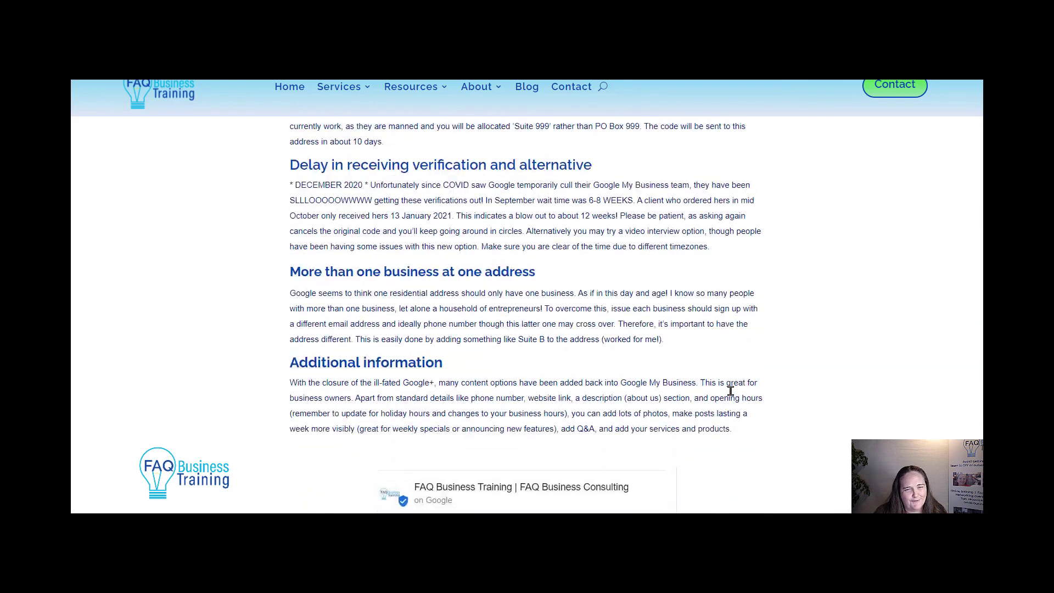
{"action": "scroll", "coordinate": [730, 390], "scroll_direction": "up", "scroll_amount": 4}
{"action": "scroll", "coordinate": [731, 390], "scroll_direction": "up", "scroll_amount": 5}
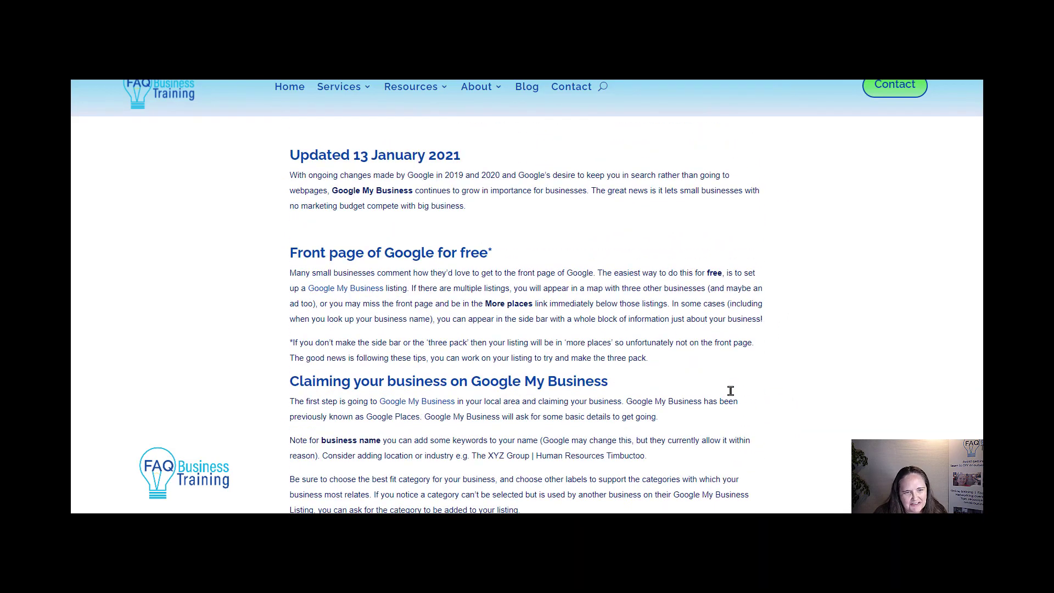
{"action": "scroll", "coordinate": [729, 393], "scroll_direction": "down", "scroll_amount": 4}
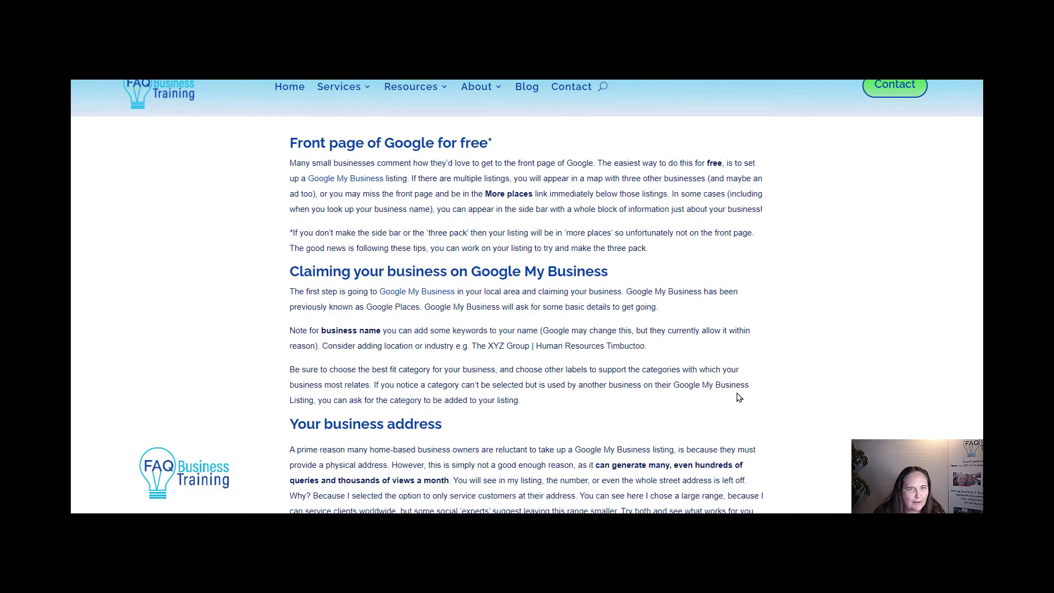